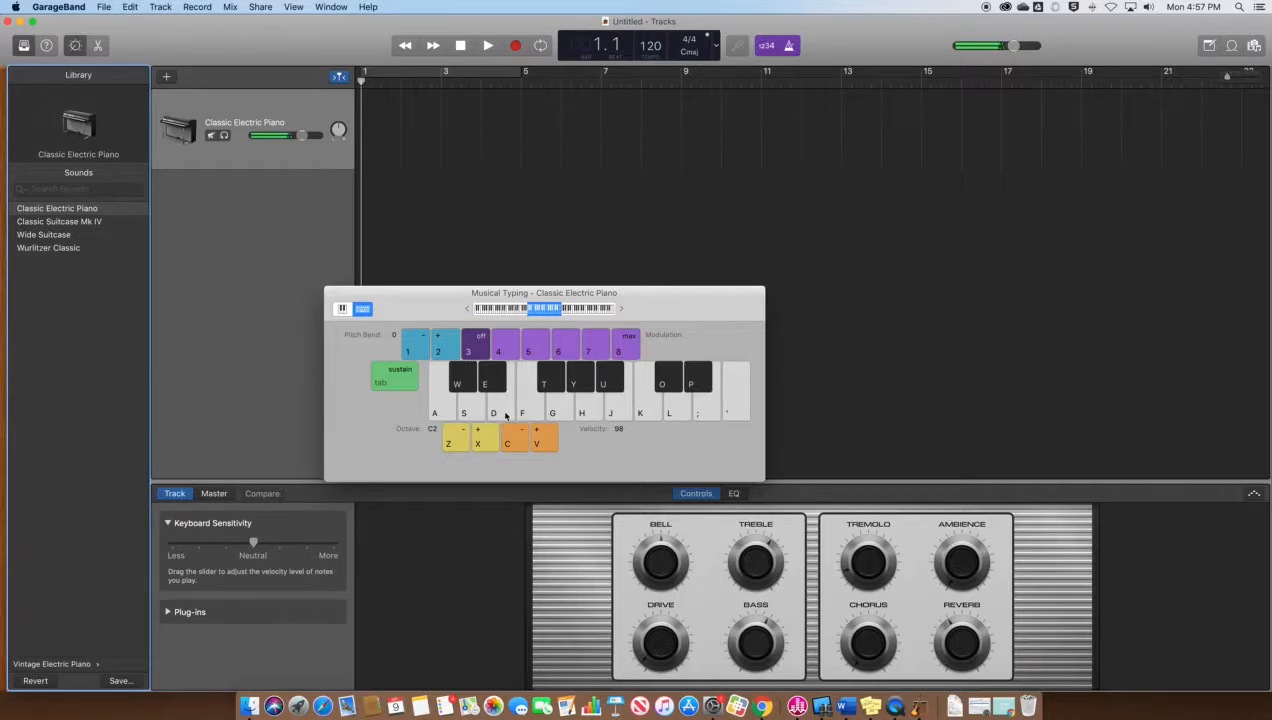
Play chords A+D, S+F, A+F, A+G and A+D on the Classic Electric Piano
{"action": "key", "text": "a"}
{"action": "key", "text": "d"}
{"action": "key", "text": "s"}
{"action": "key", "text": "f"}
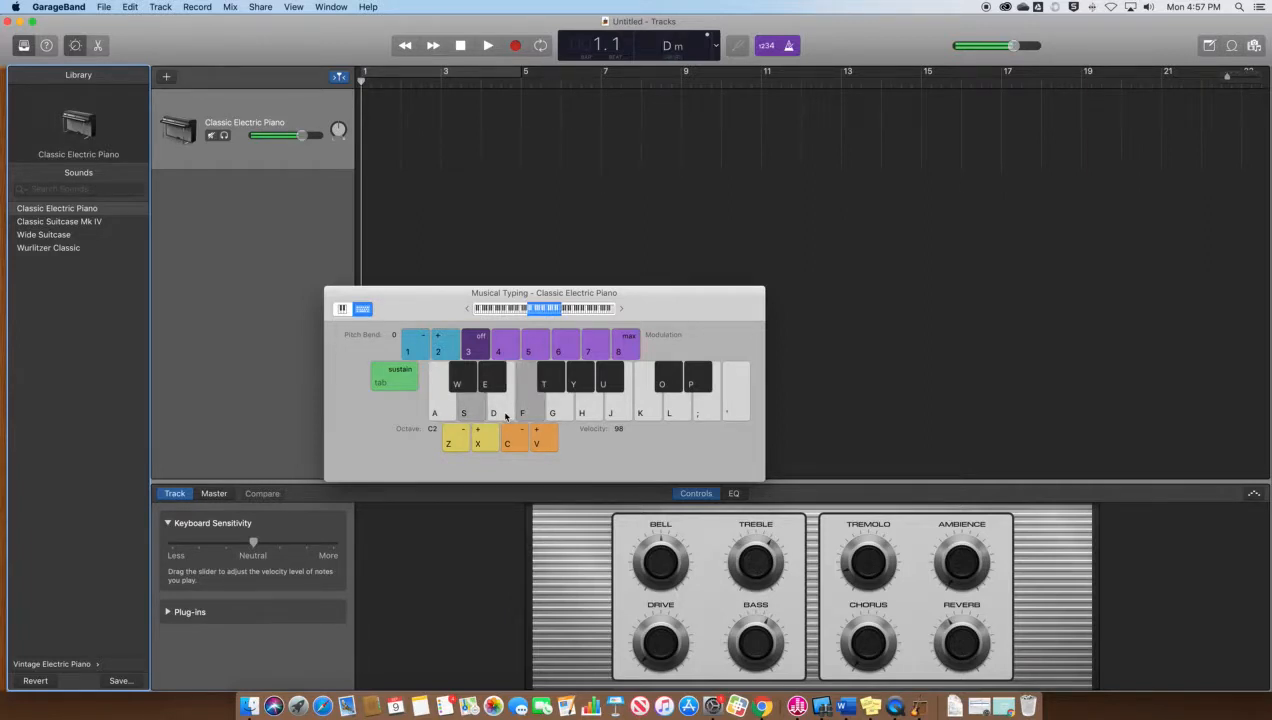
{"action": "key", "text": "a"}
{"action": "key", "text": "f"}
{"action": "key", "text": "a"}
{"action": "key", "text": "g"}
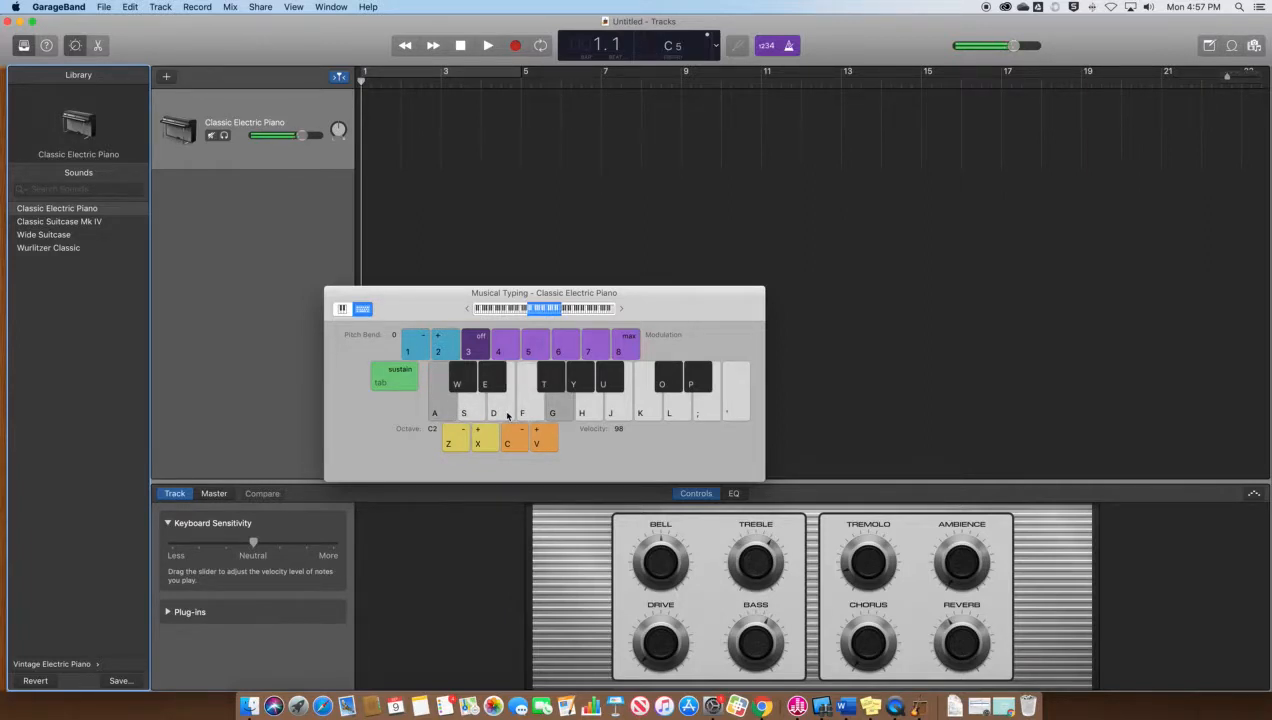
{"action": "key", "text": "a"}
{"action": "key", "text": "d"}
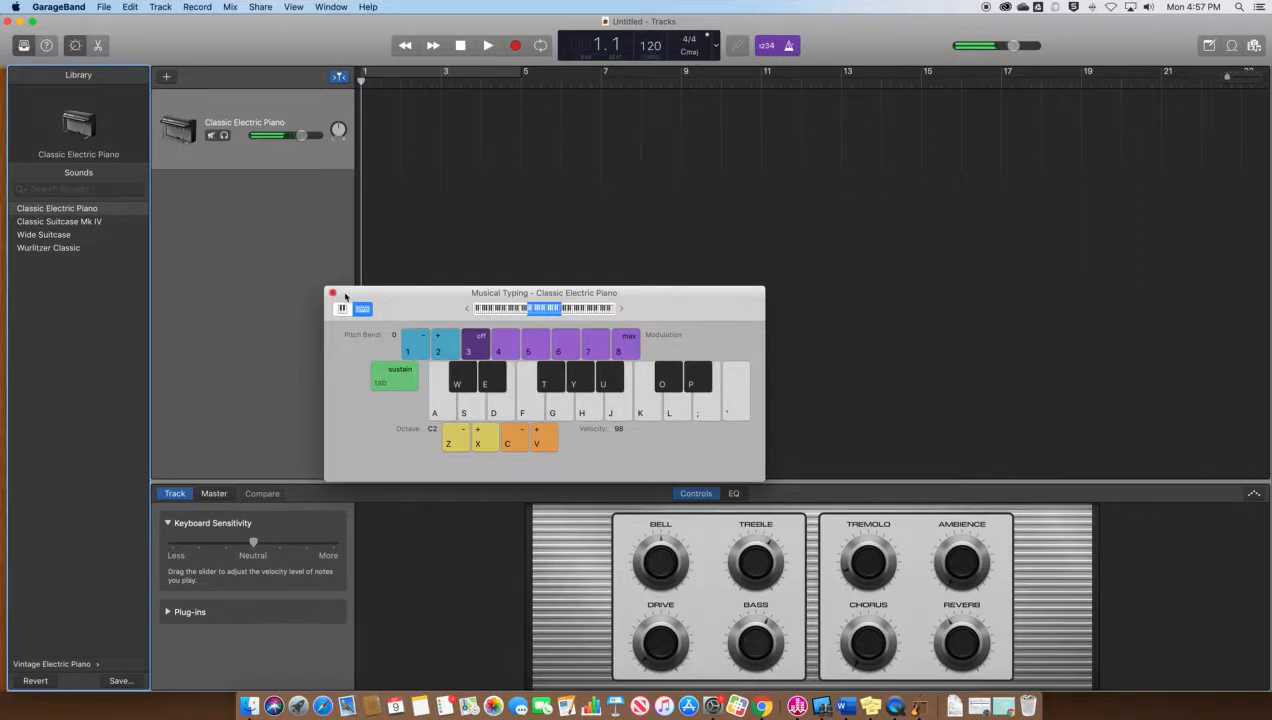
{"action": "left_click", "coordinate": [333, 294]}
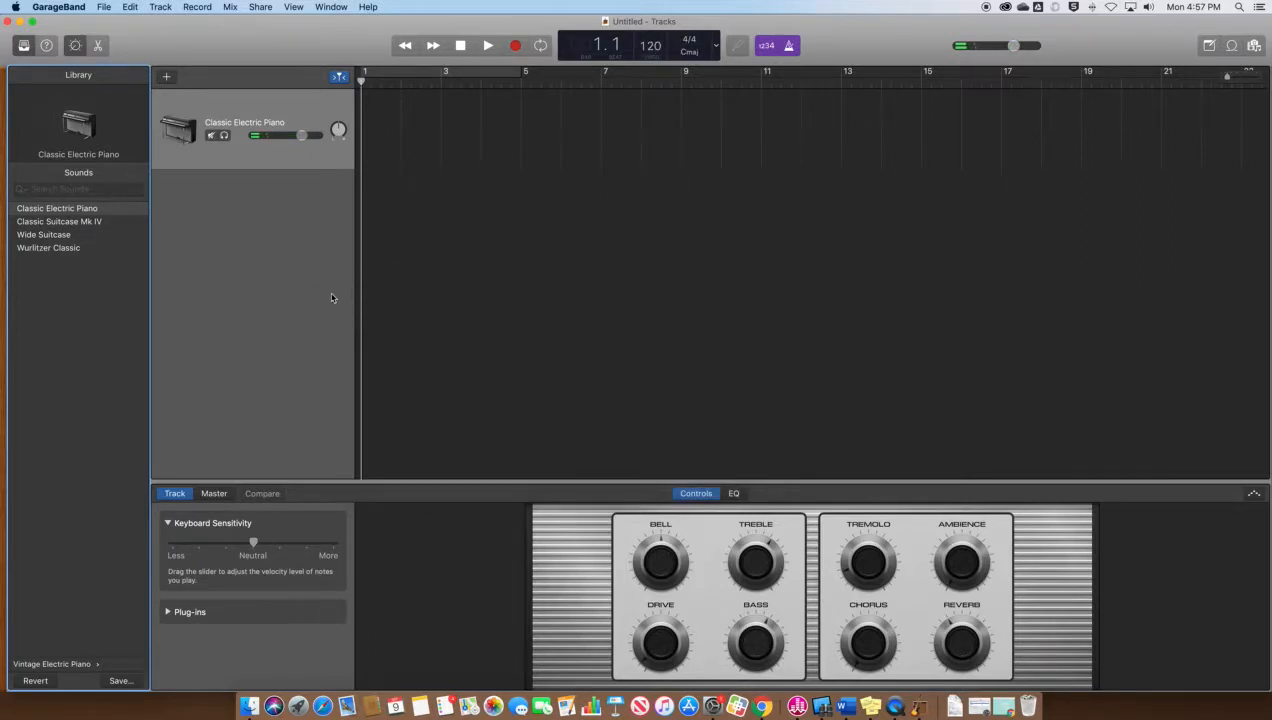
{"action": "left_click", "coordinate": [46, 46]}
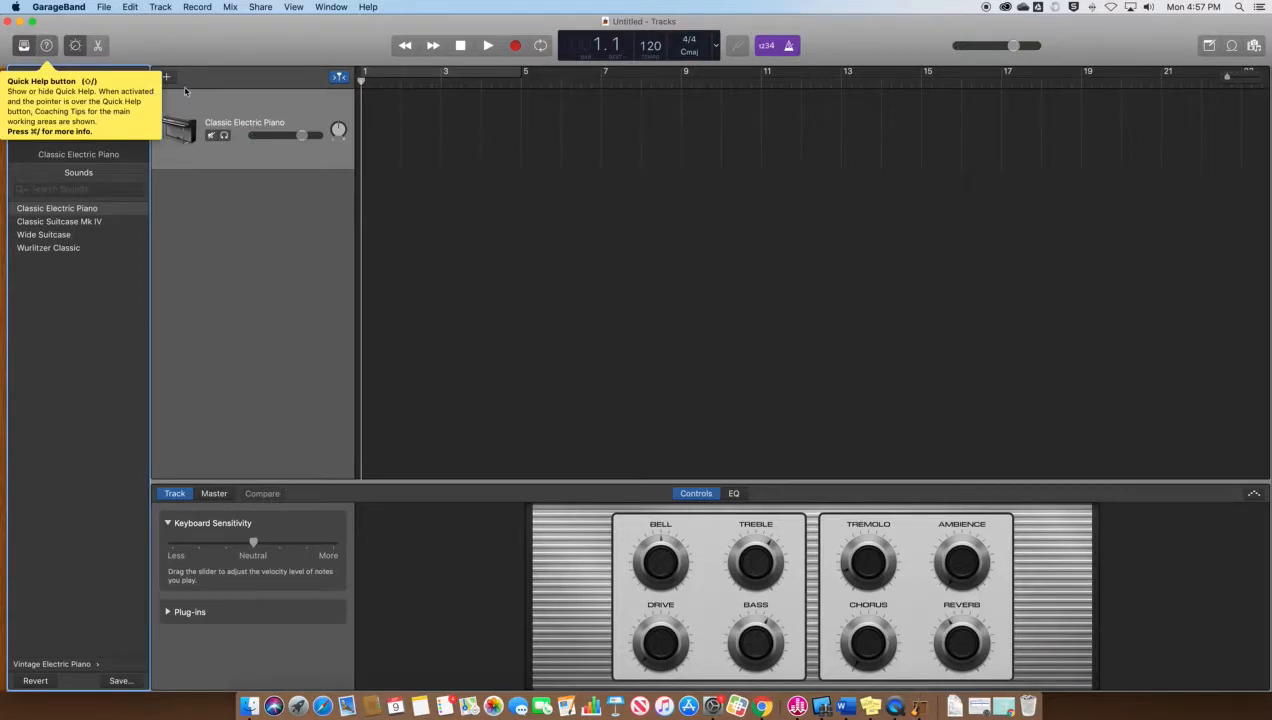
{"action": "mouse_move", "coordinate": [192, 135]}
{"action": "mouse_move", "coordinate": [404, 48]}
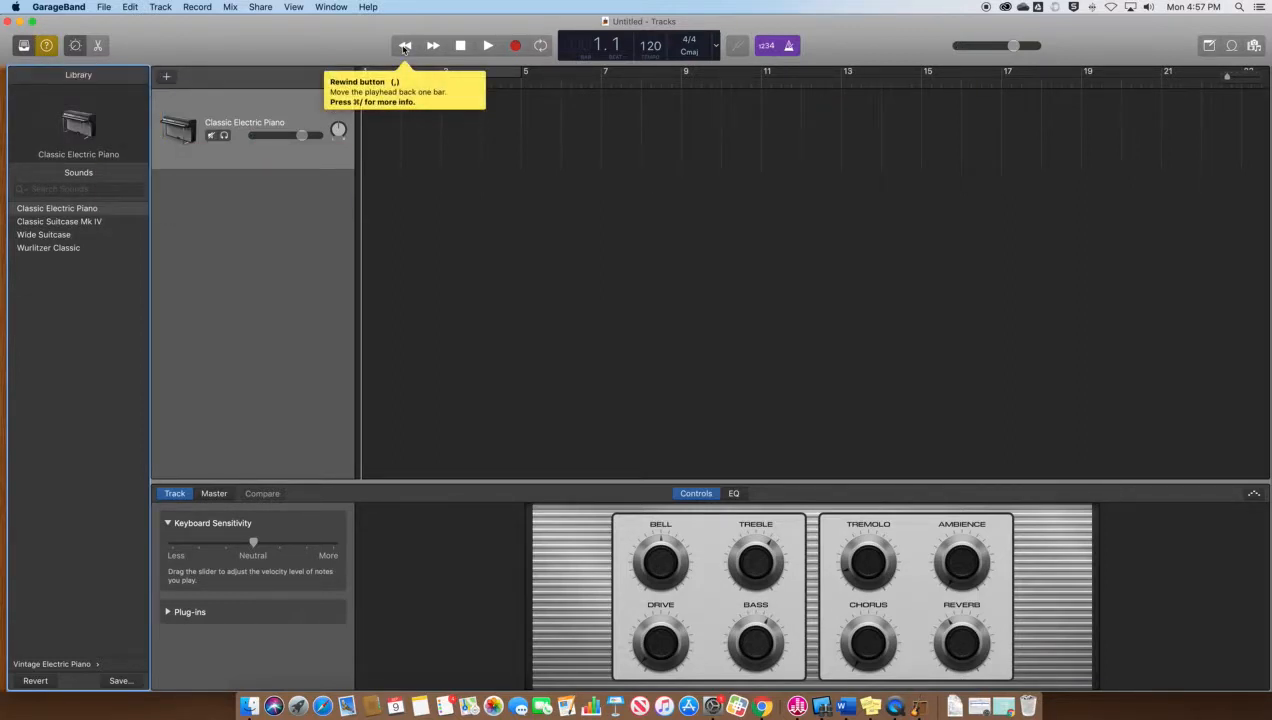
{"action": "mouse_move", "coordinate": [458, 49]}
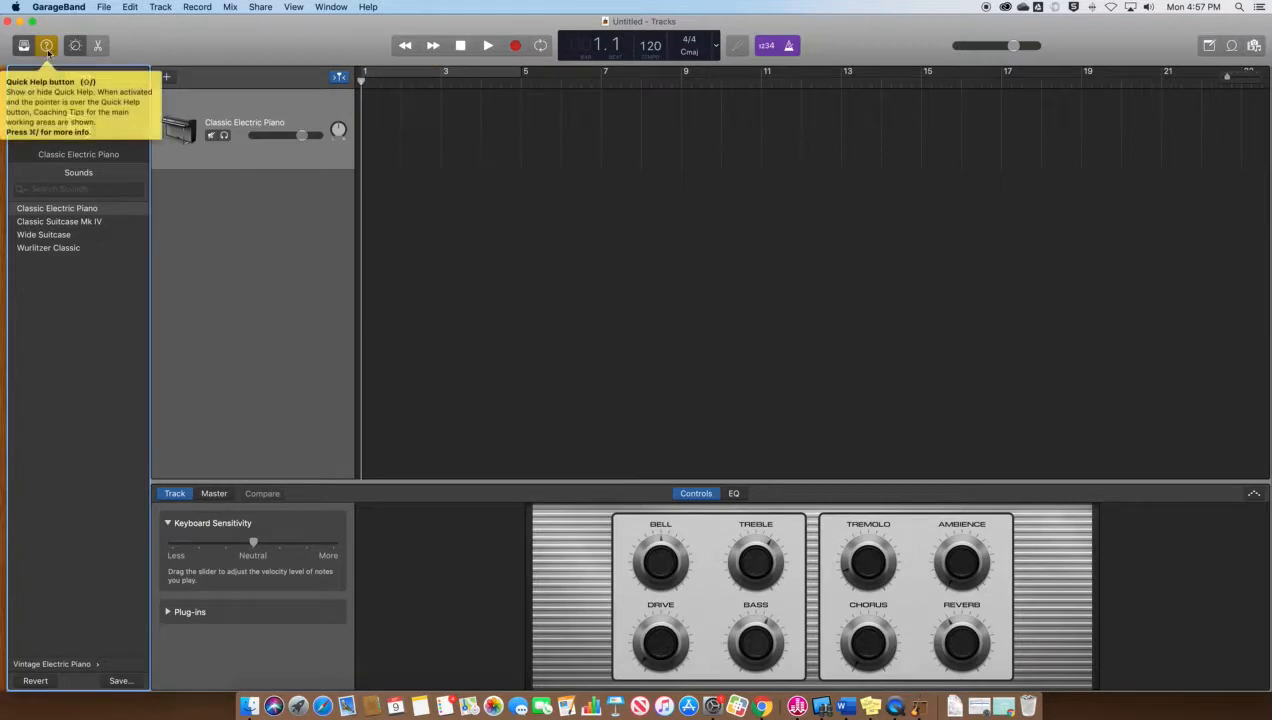
{"action": "mouse_move", "coordinate": [54, 49]}
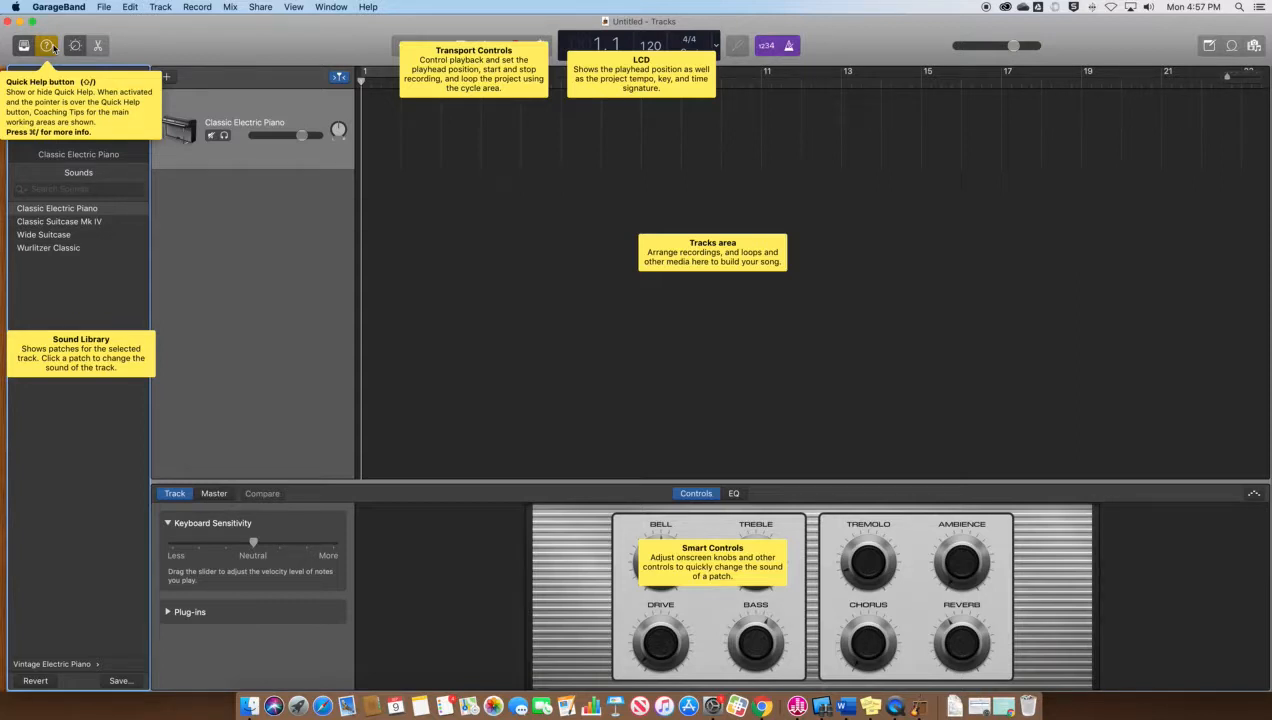
{"action": "left_click", "coordinate": [48, 46]}
Step to the next piano sound, Classic Suitcase Mk IV, and hide the library
{"action": "mouse_move", "coordinate": [127, 109]}
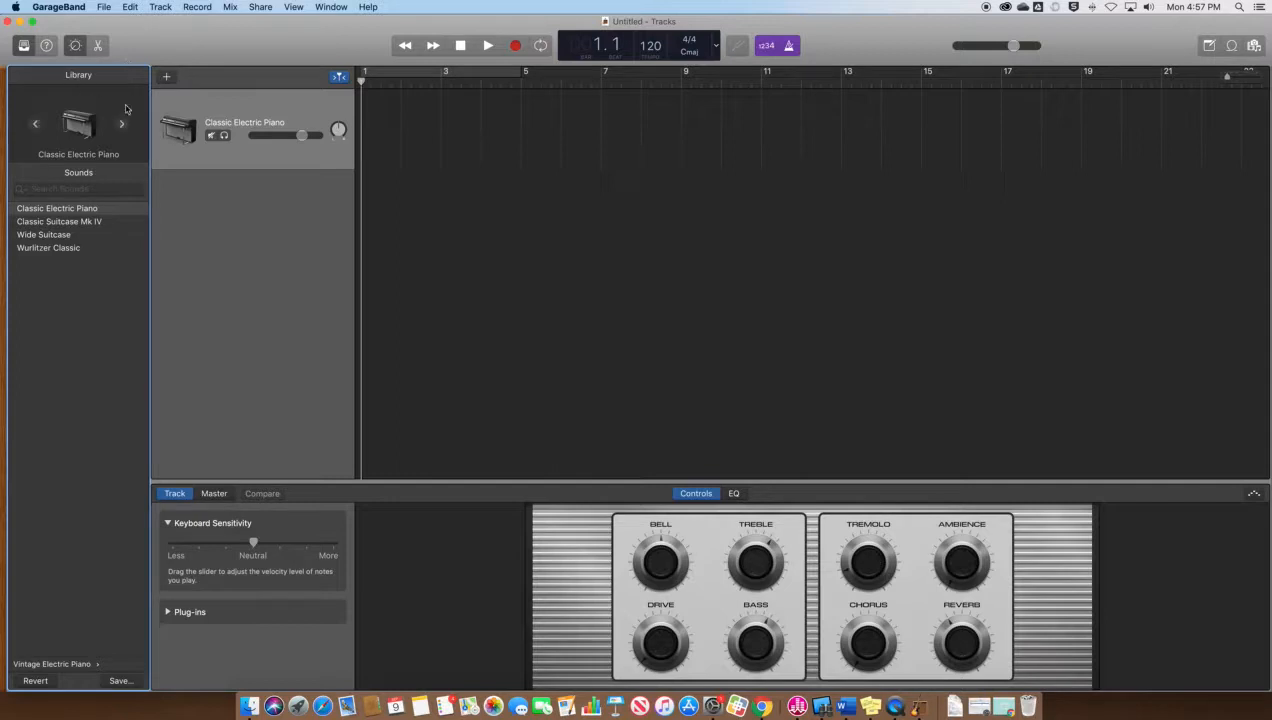
{"action": "left_click", "coordinate": [122, 125]}
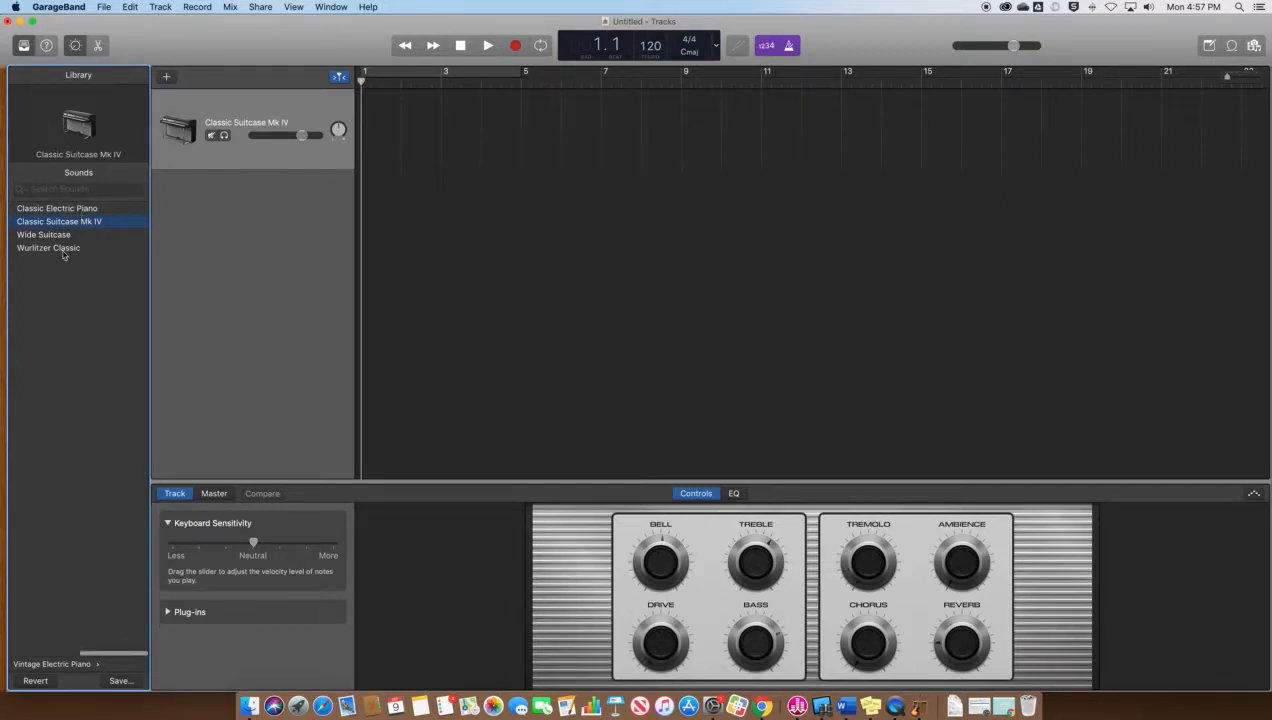
{"action": "left_click", "coordinate": [23, 46]}
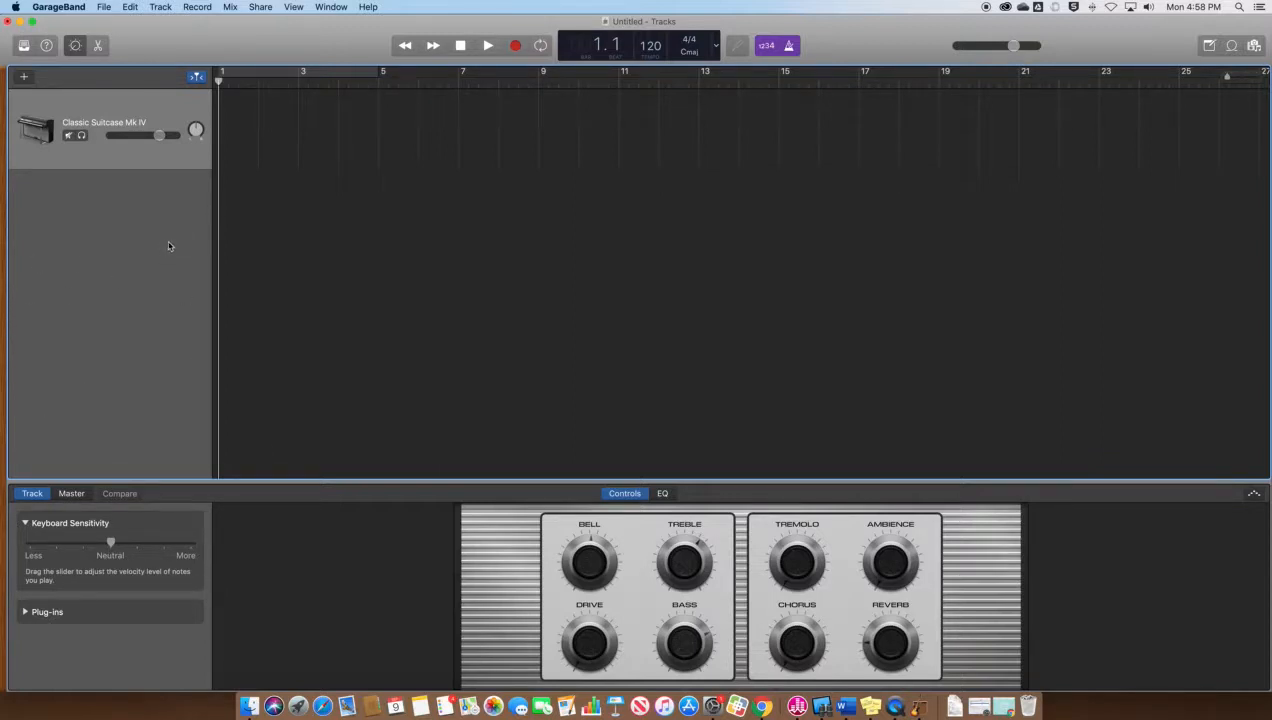
Filter the Apple Loops browser by the Electronic genre, listing 77 loops
{"action": "left_click", "coordinate": [1231, 47]}
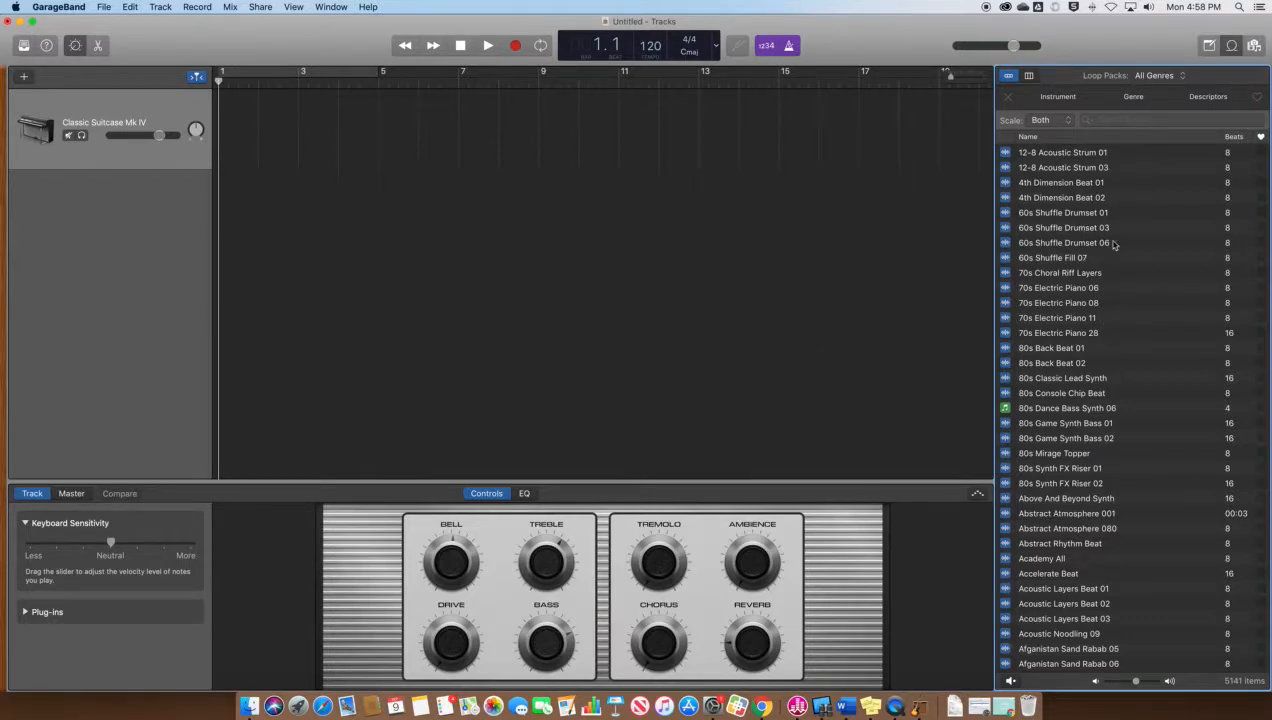
{"action": "left_click", "coordinate": [1135, 100]}
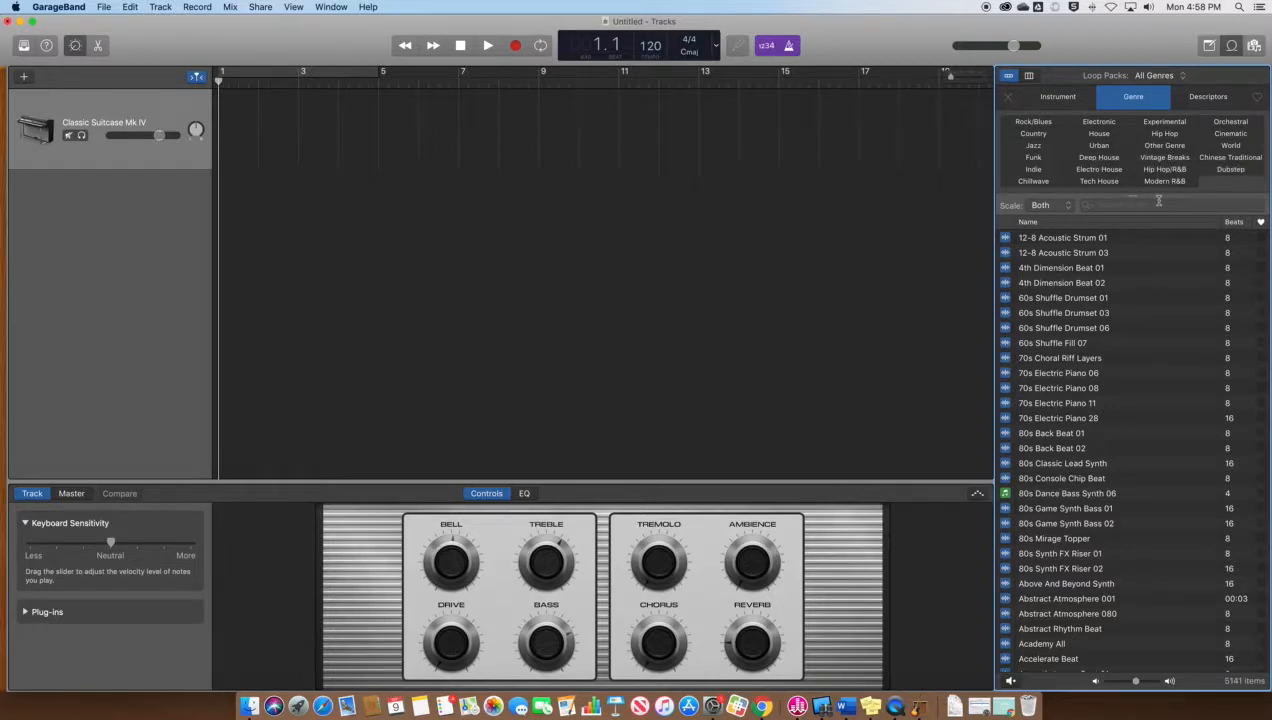
{"action": "left_click", "coordinate": [1100, 122]}
{"action": "scroll", "coordinate": [1179, 334], "scroll_direction": "down", "scroll_amount": 10}
{"action": "scroll", "coordinate": [1179, 334], "scroll_direction": "down", "scroll_amount": 10}
{"action": "scroll", "coordinate": [1179, 330], "scroll_direction": "up", "scroll_amount": 20}
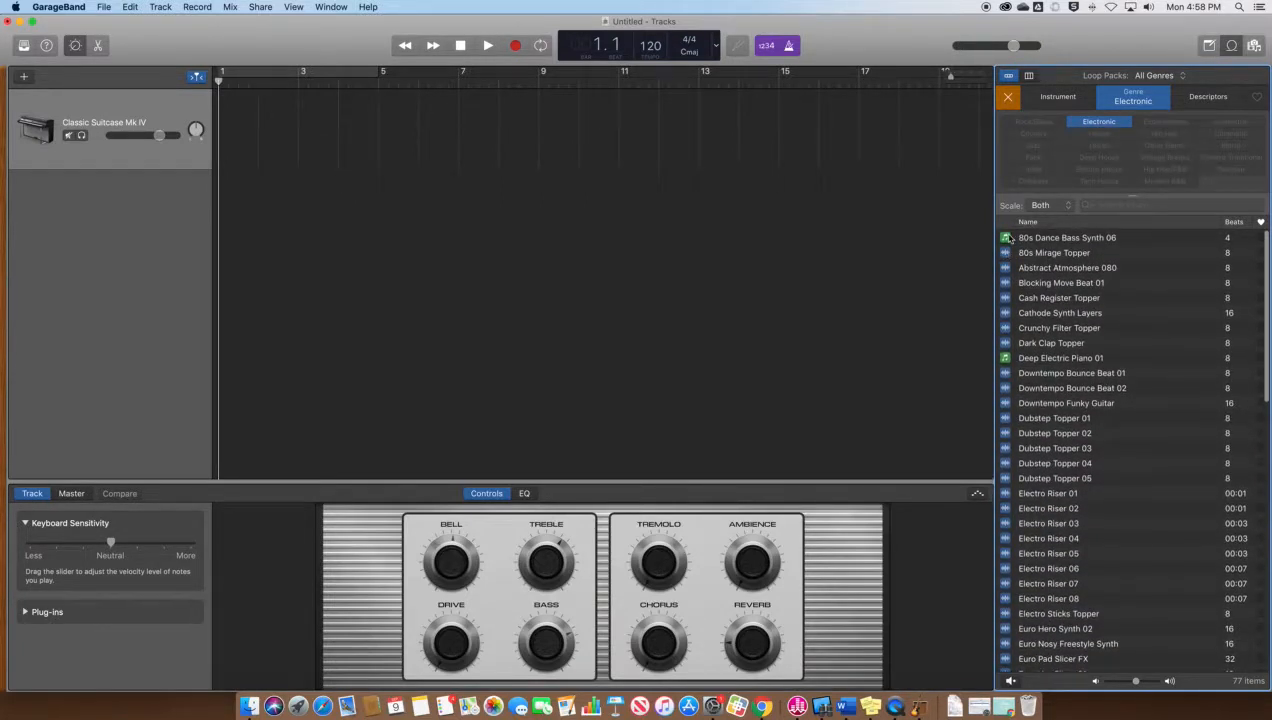
Limit the Electronic loops to All Drums and preview 80s Mirage Topper and Blocking Move Beat 01
{"action": "left_click", "coordinate": [1050, 100]}
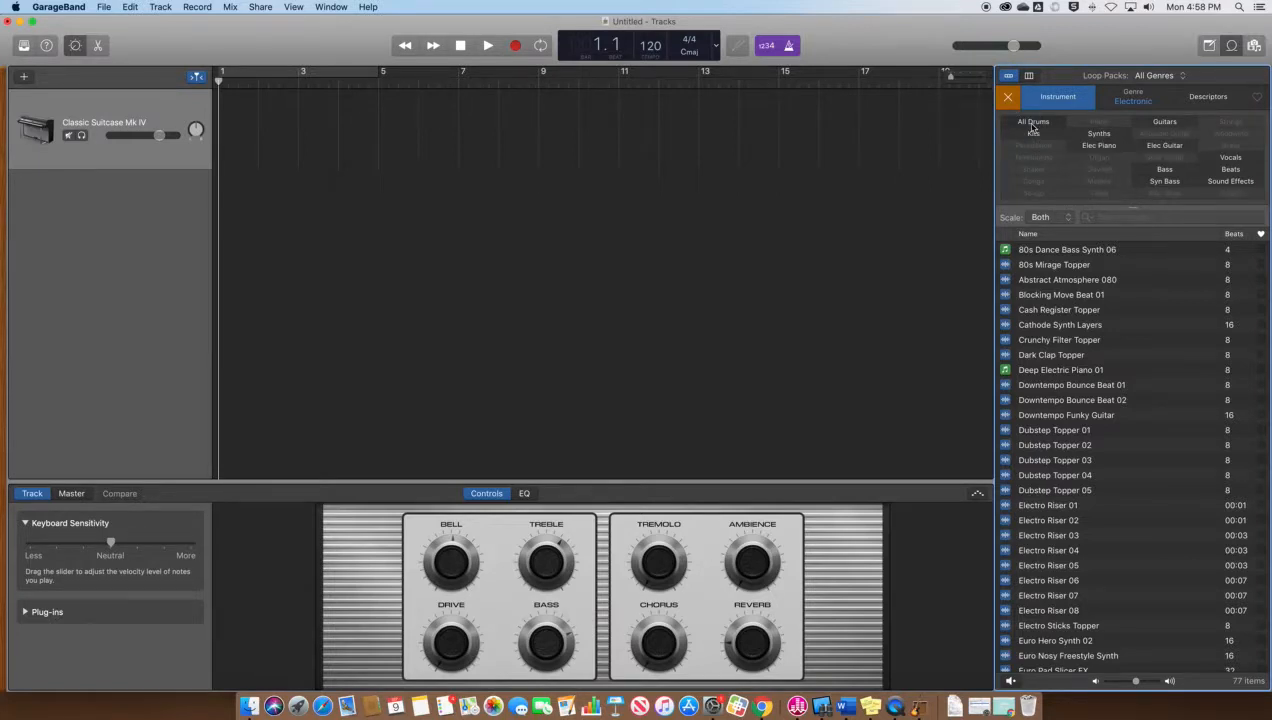
{"action": "left_click", "coordinate": [1033, 124]}
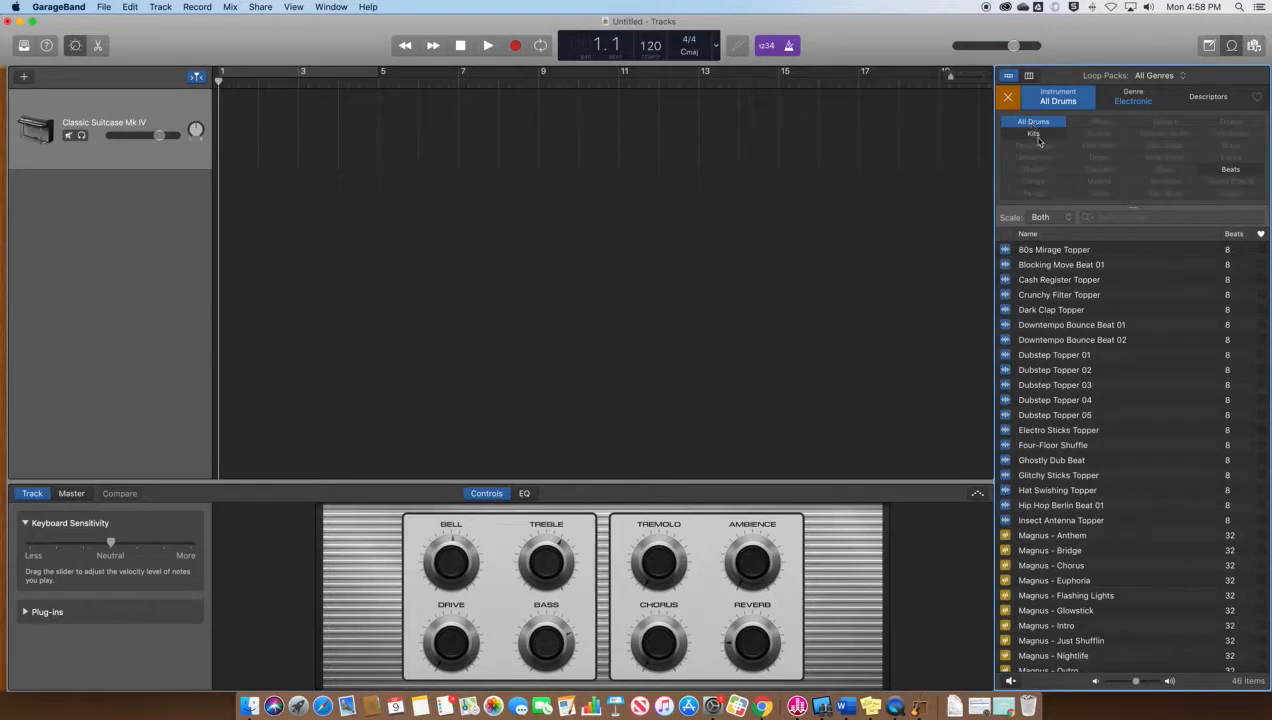
{"action": "left_click", "coordinate": [1005, 251]}
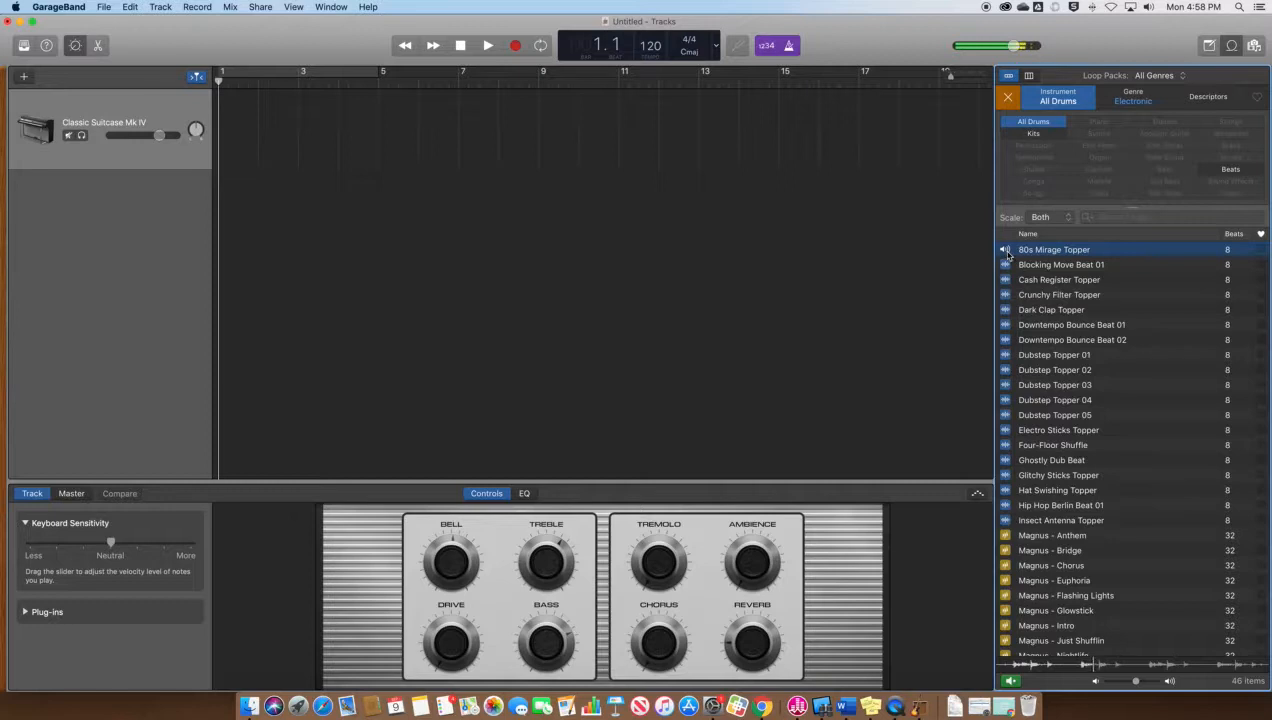
{"action": "left_click", "coordinate": [1006, 252]}
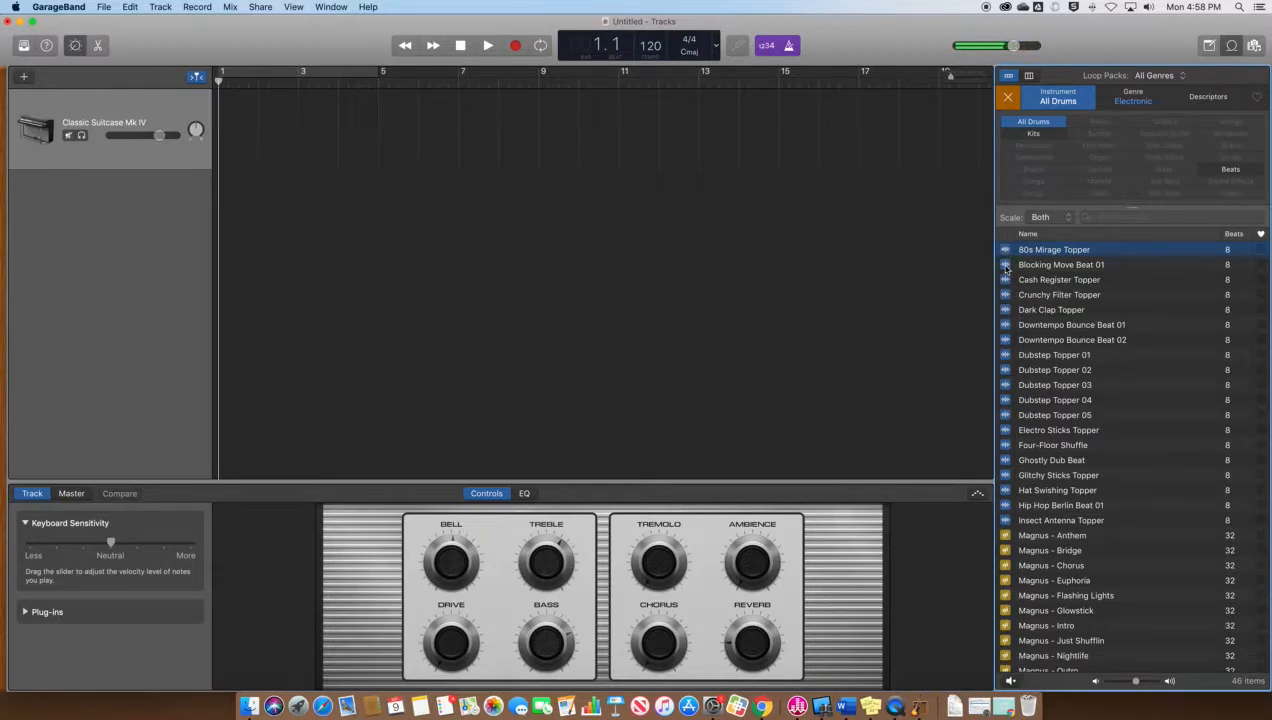
{"action": "left_click", "coordinate": [1005, 266]}
{"action": "left_click", "coordinate": [1005, 267]}
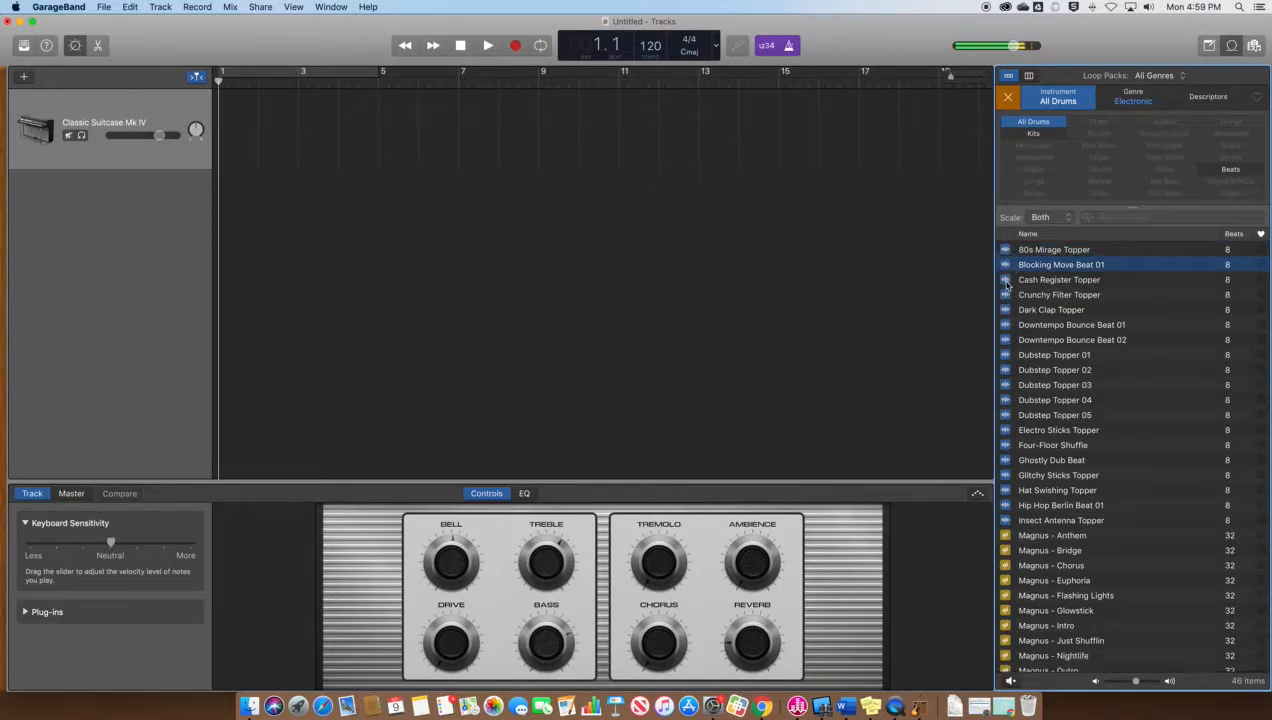
Preview Cash Register Topper and Downtempo Bounce Beat 02, lower the volume, and settle on Downtempo Bounce Beat 01
{"action": "left_click", "coordinate": [1006, 281]}
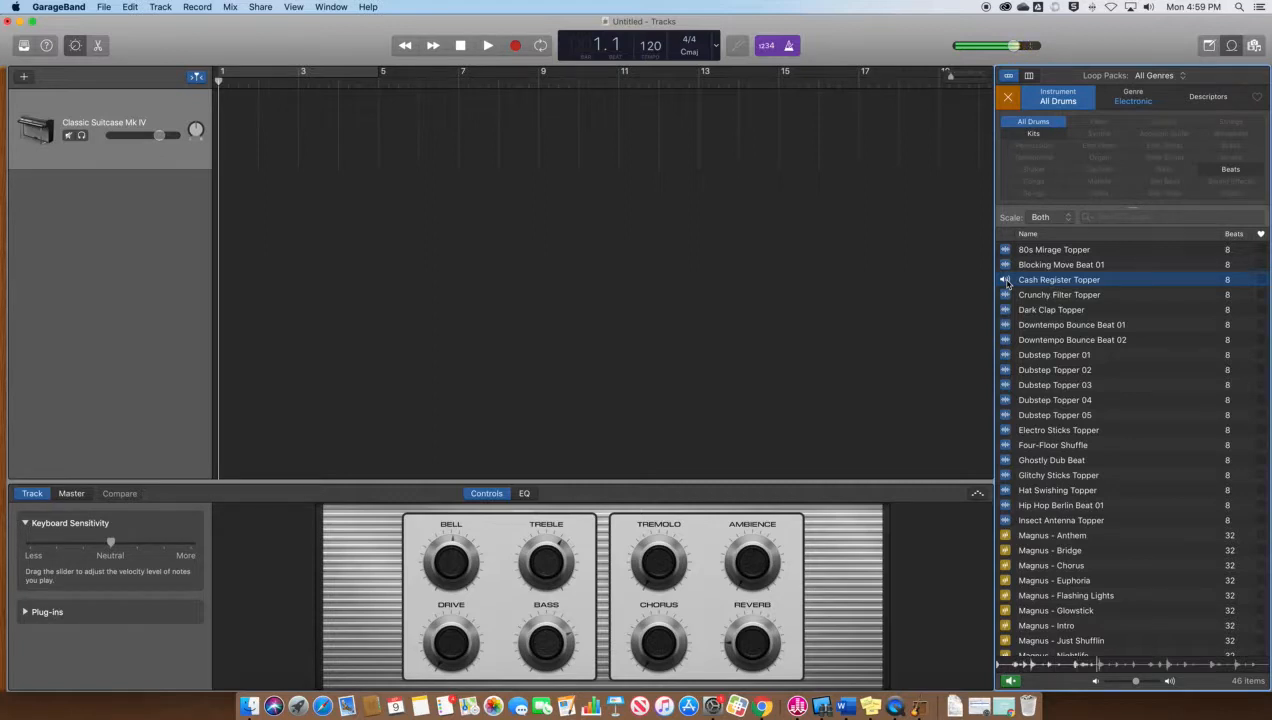
{"action": "left_click", "coordinate": [1007, 282]}
{"action": "key", "text": "XF86AudioLowerVolume"}
{"action": "key", "text": "XF86AudioLowerVolume"}
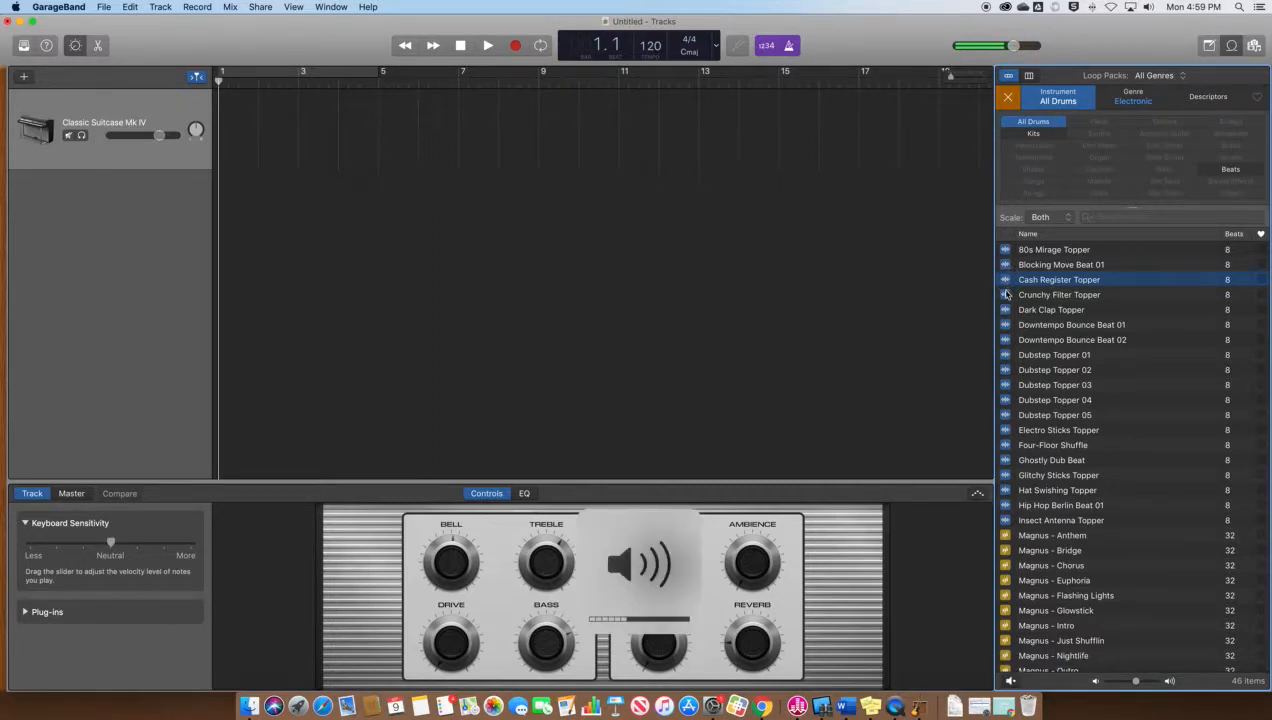
{"action": "left_click", "coordinate": [1005, 341]}
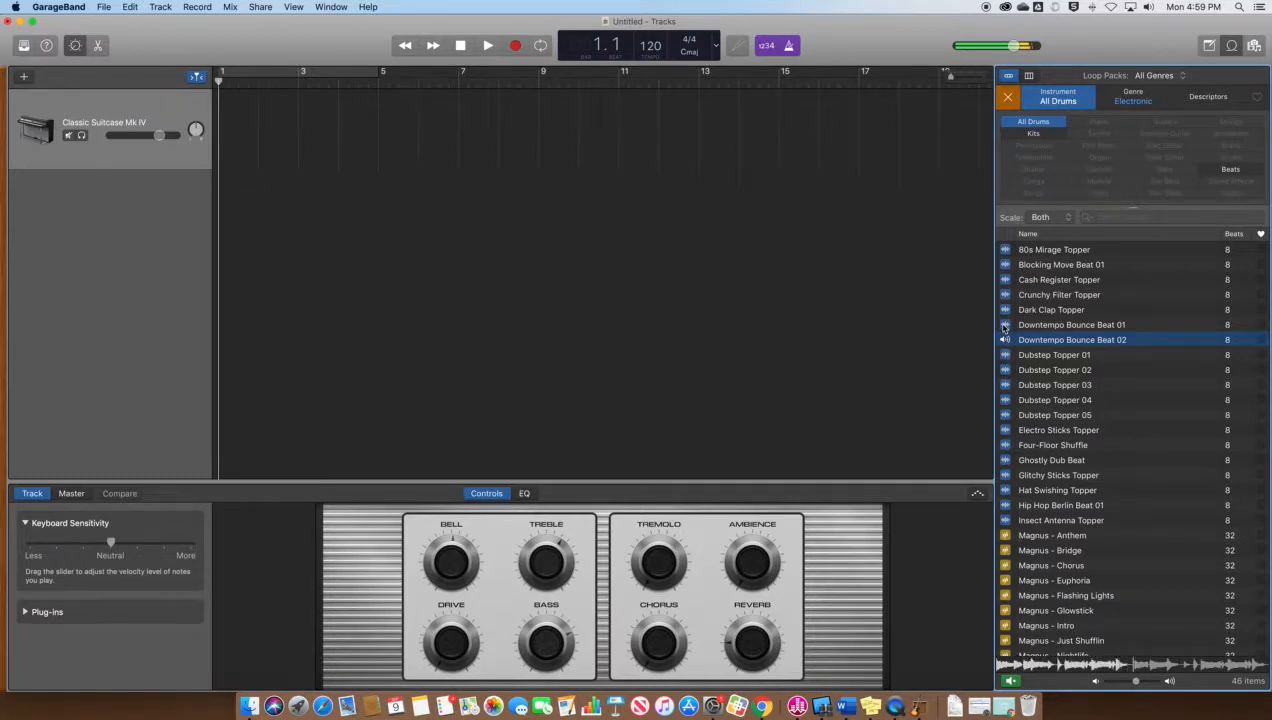
{"action": "left_click", "coordinate": [1006, 325]}
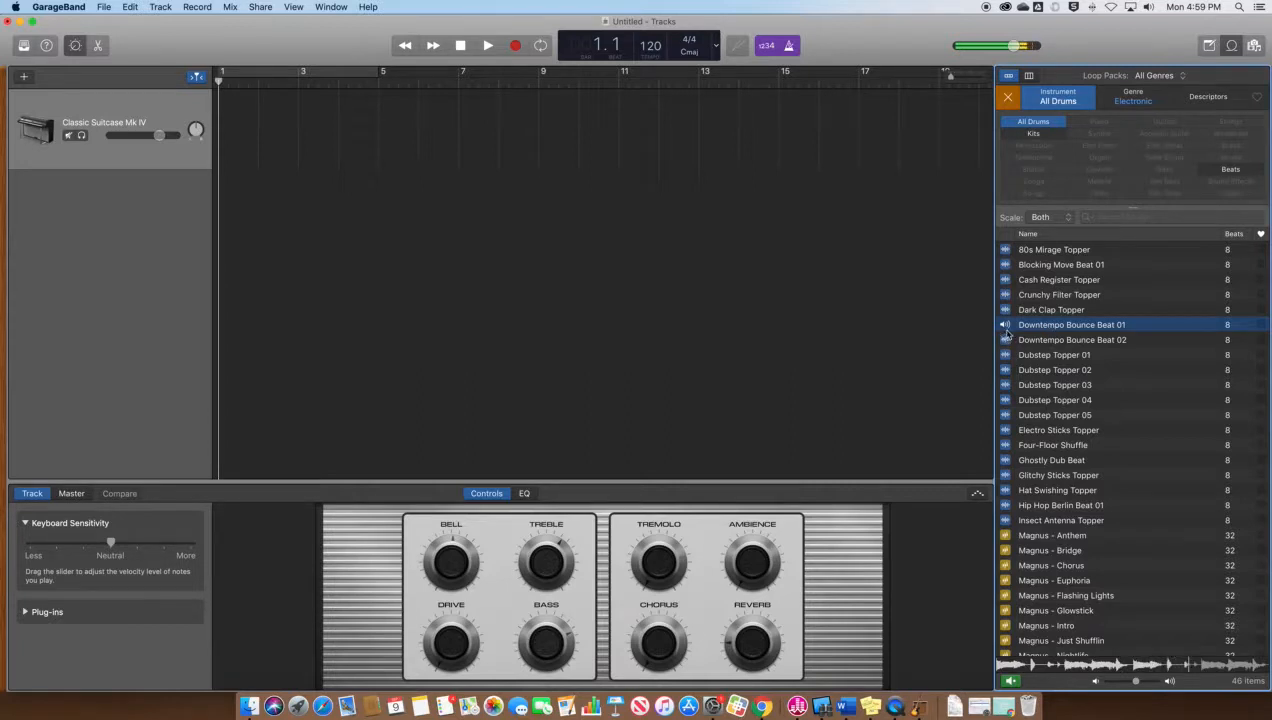
{"action": "left_click", "coordinate": [1006, 326]}
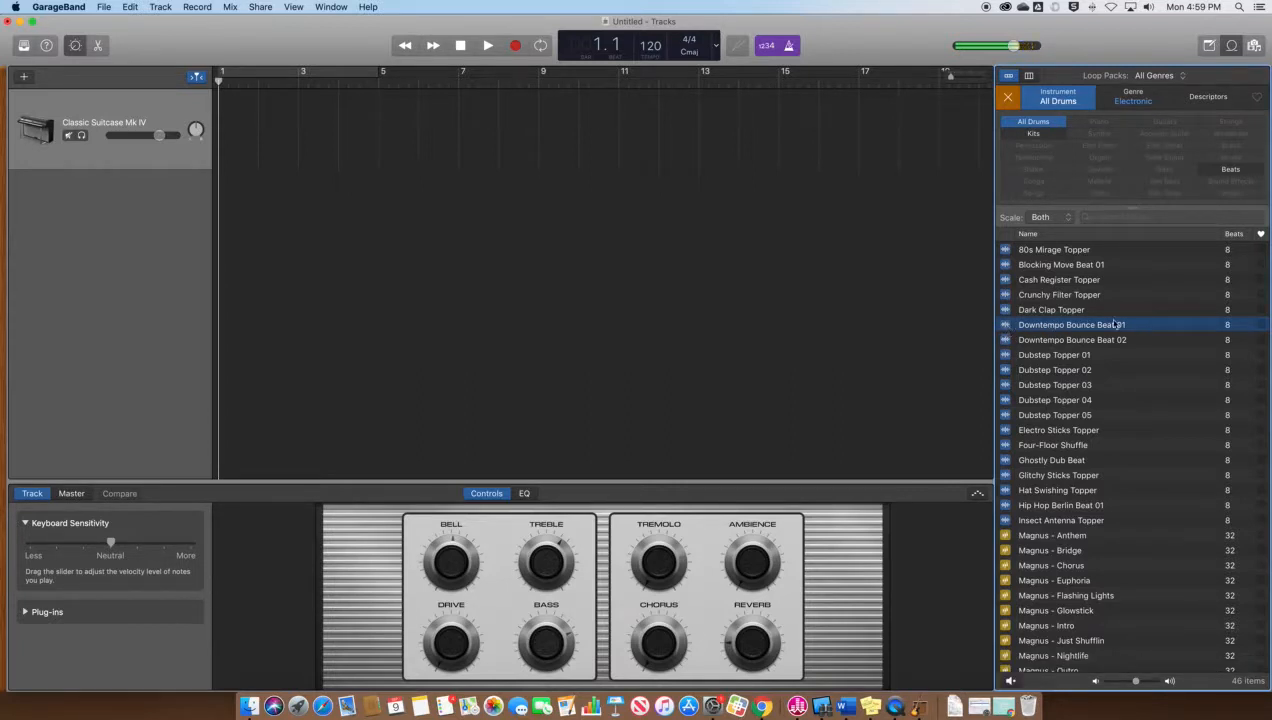
Add Downtempo Bounce Beat 01 at bar 1, delete the Classic Suitcase track, and play it back
{"action": "left_click_drag", "start_coordinate": [1122, 326], "coordinate": [218, 206]}
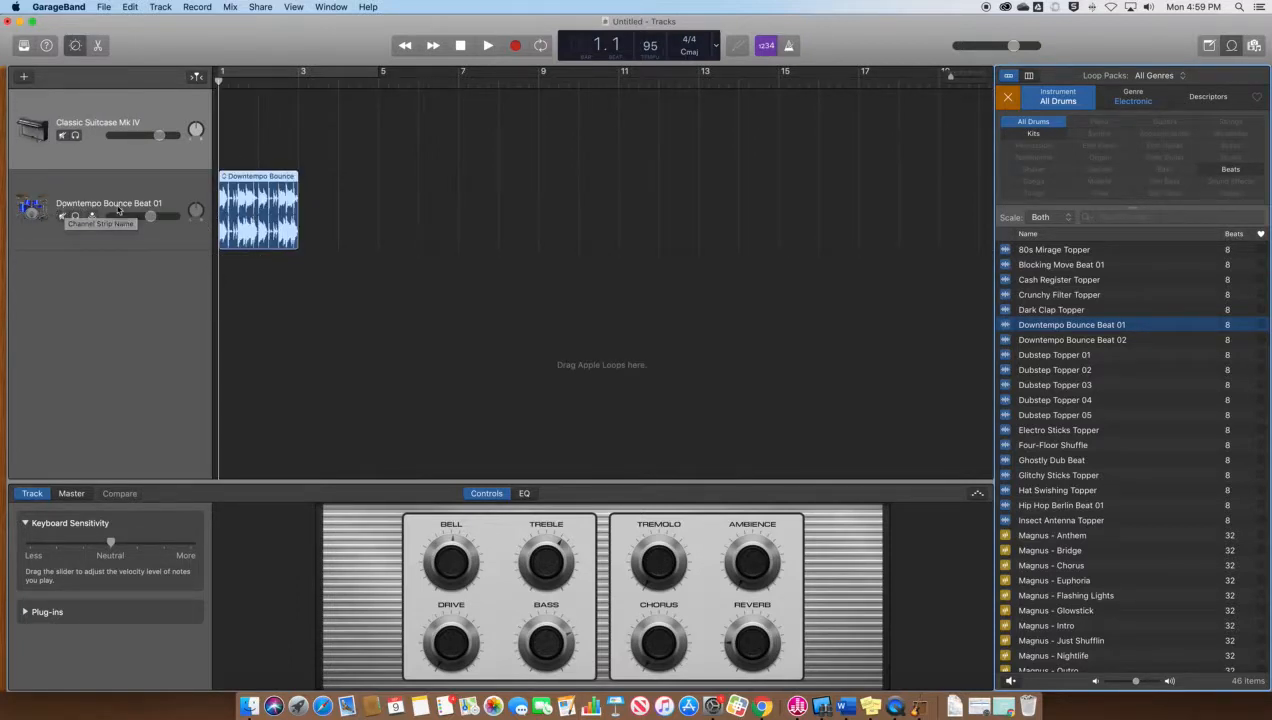
{"action": "right_click", "coordinate": [89, 109]}
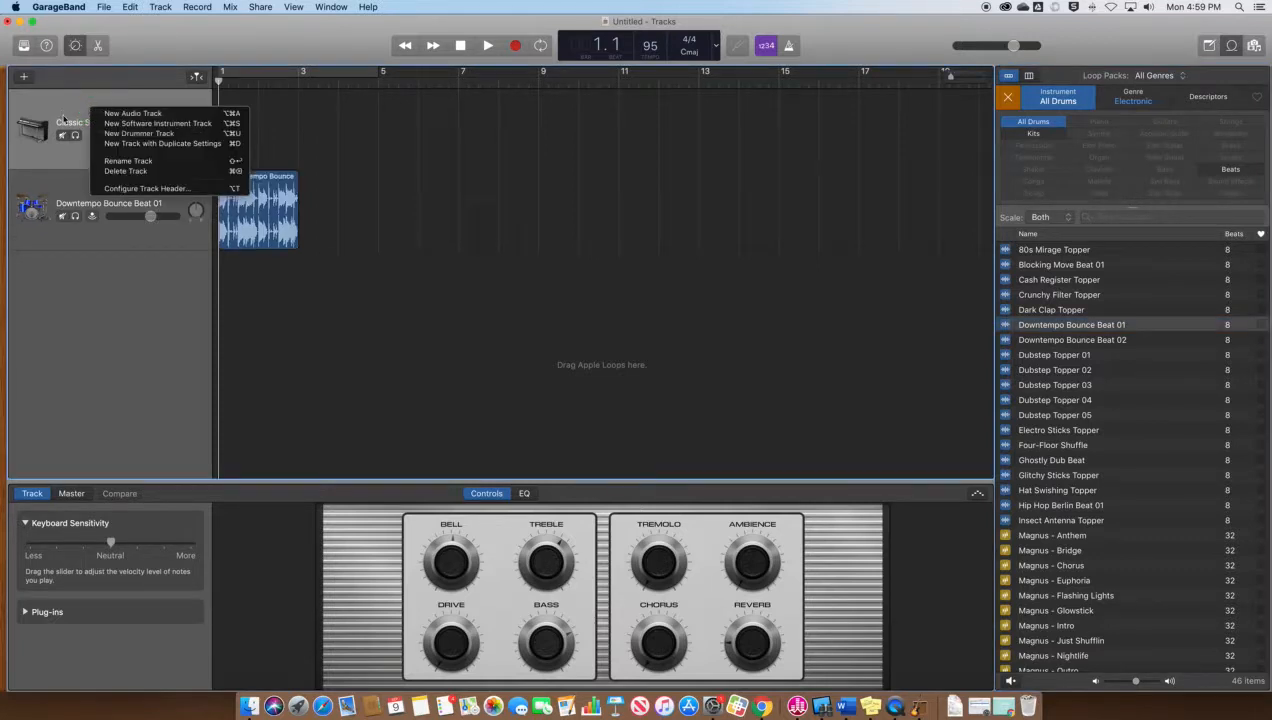
{"action": "left_click", "coordinate": [128, 172]}
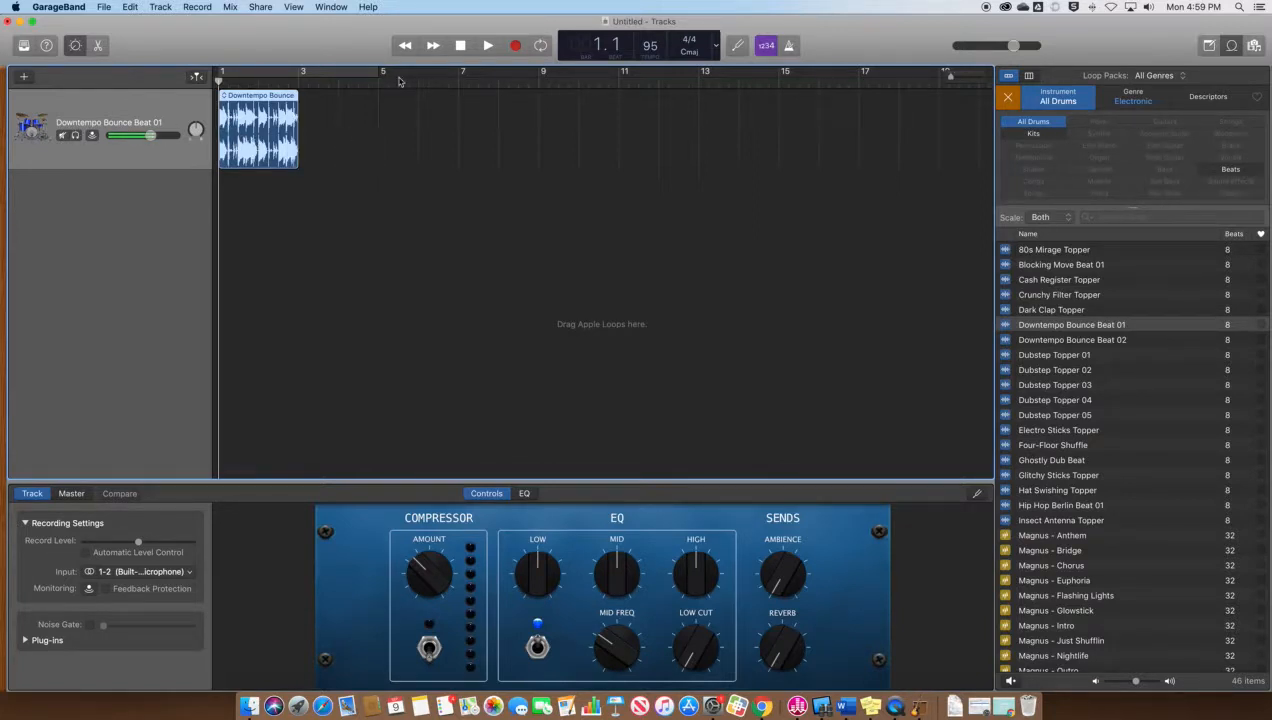
{"action": "left_click", "coordinate": [487, 45]}
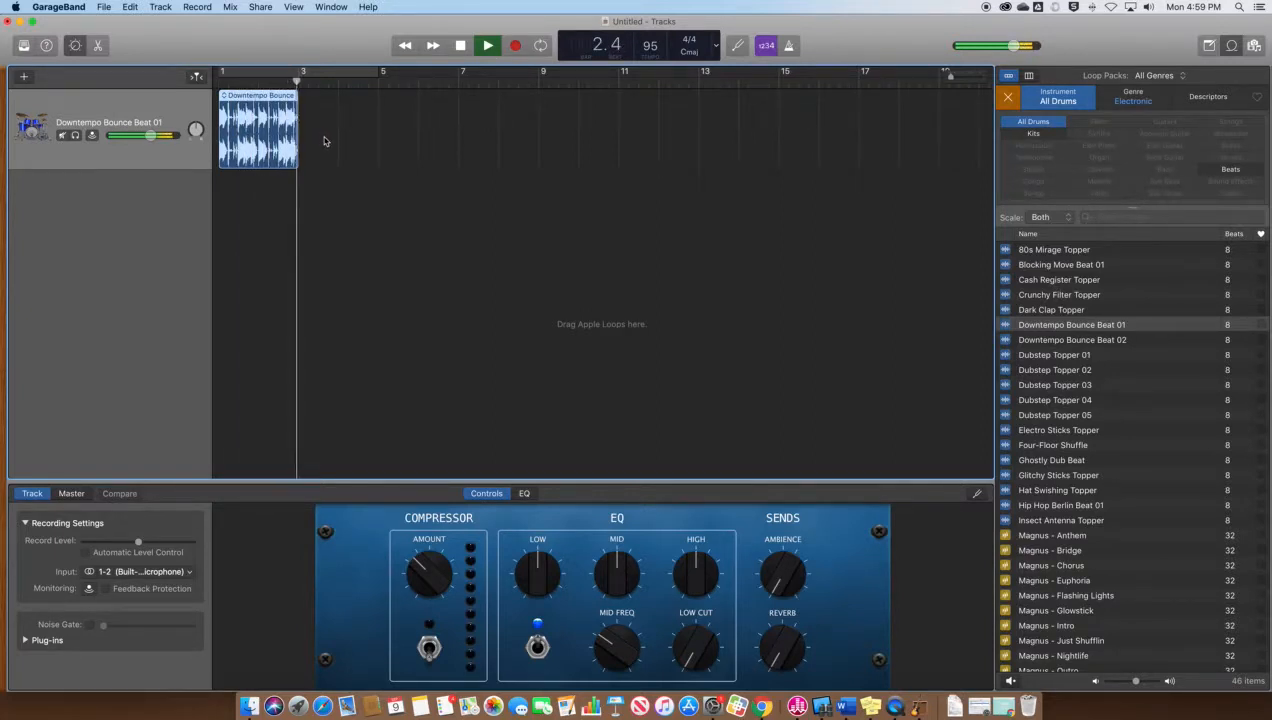
{"action": "key", "text": "space"}
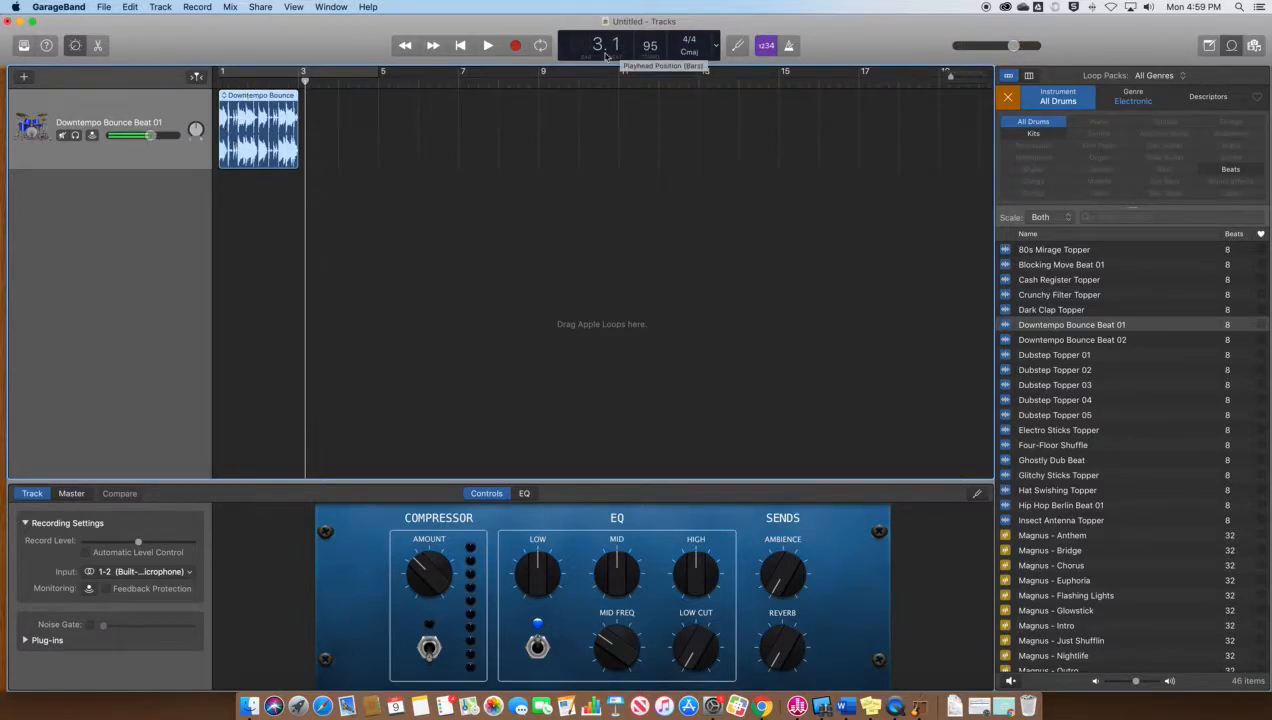
Save the project to Desktop > Animation under a new ringtone title ending in 'Ring'
{"action": "left_click", "coordinate": [105, 7]}
{"action": "left_click", "coordinate": [127, 101]}
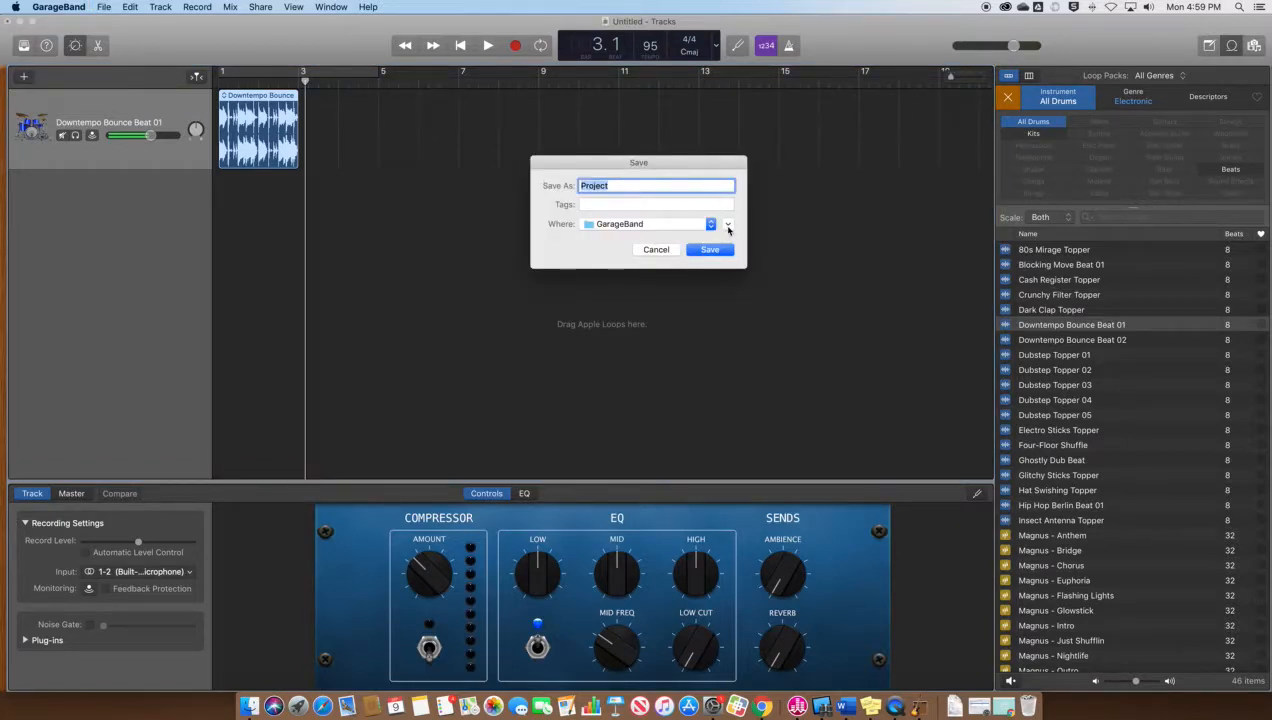
{"action": "left_click", "coordinate": [728, 226]}
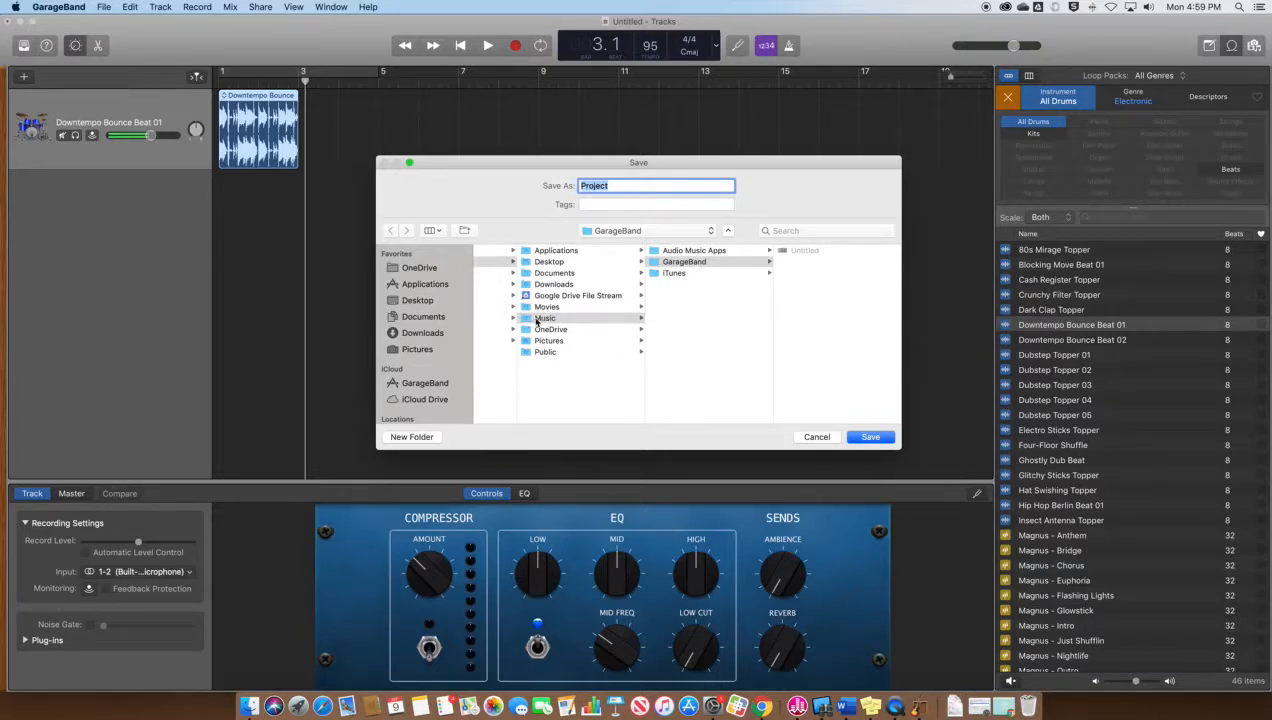
{"action": "left_click", "coordinate": [418, 301]}
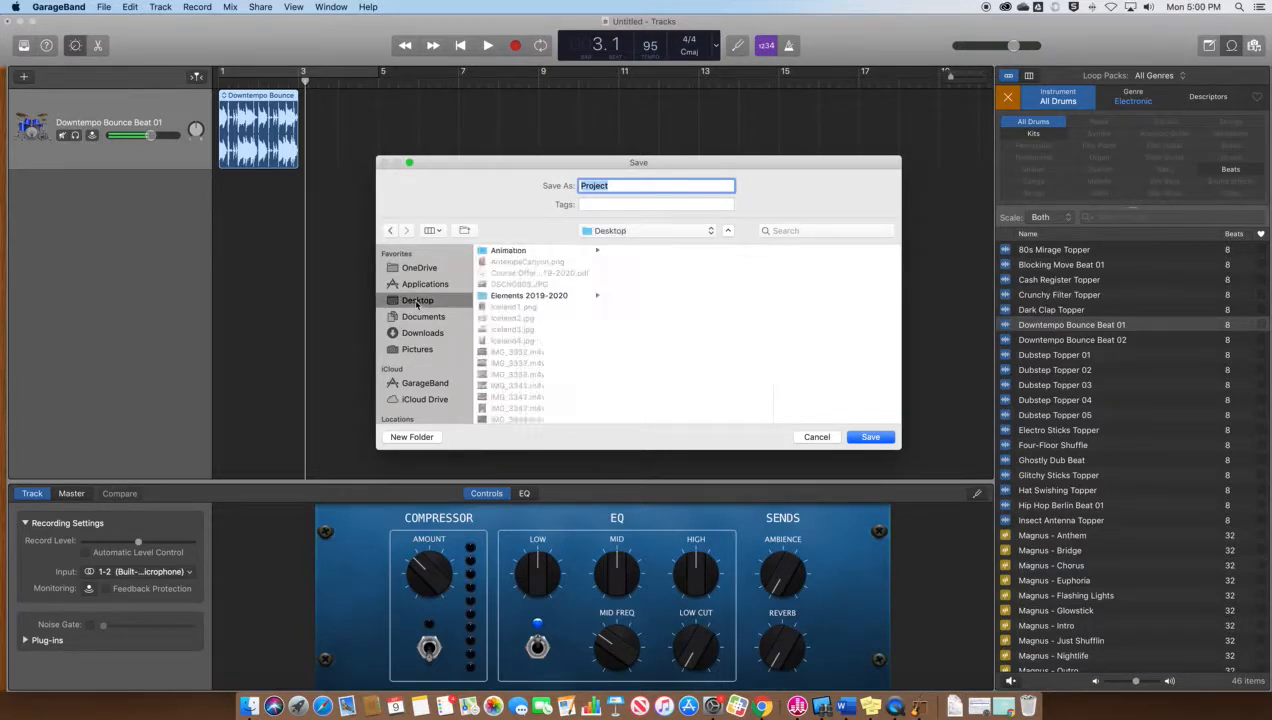
{"action": "left_click", "coordinate": [529, 254]}
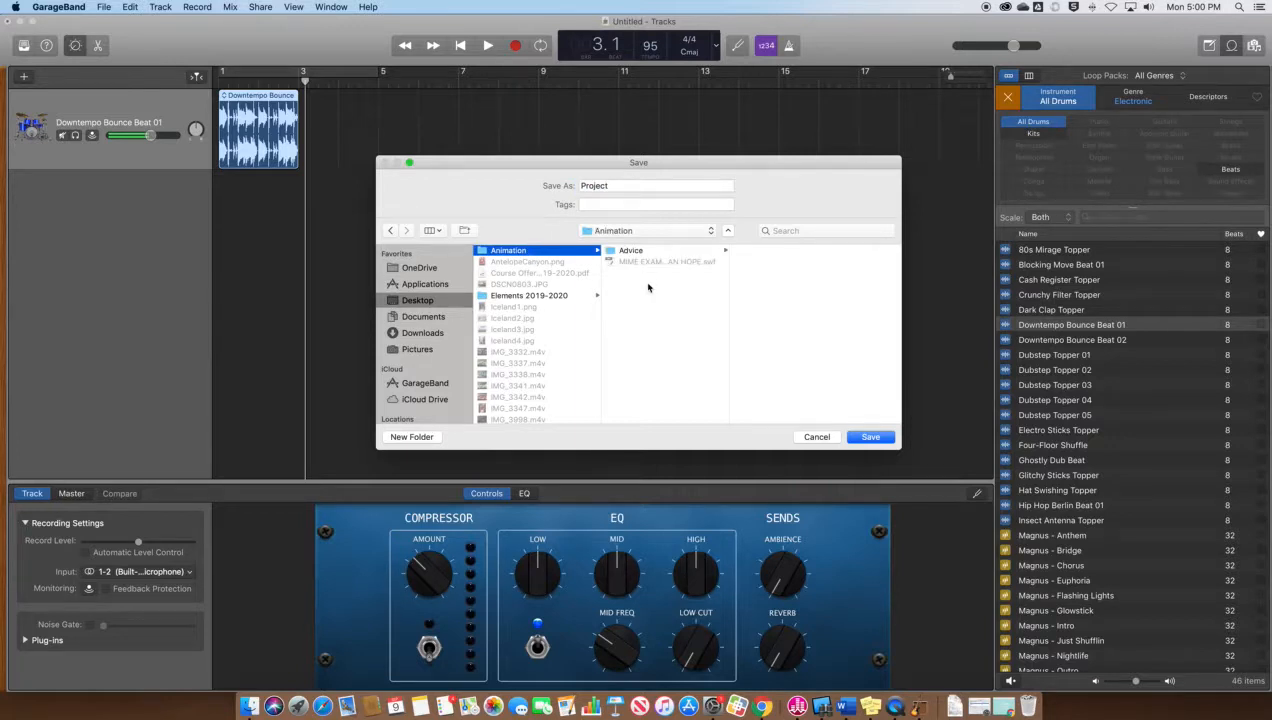
{"action": "double_click", "coordinate": [596, 185]}
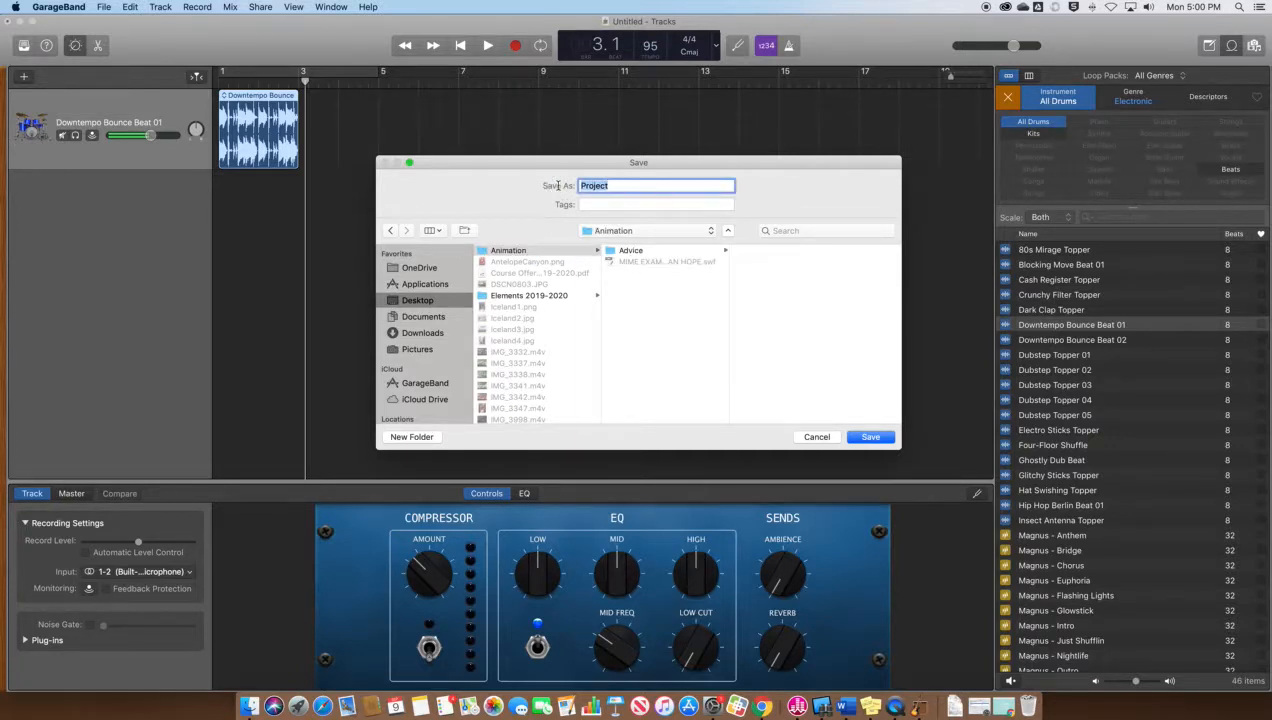
{"action": "type", "text": "Ring"}
{"action": "left_click", "coordinate": [584, 187]}
{"action": "left_click", "coordinate": [868, 438]}
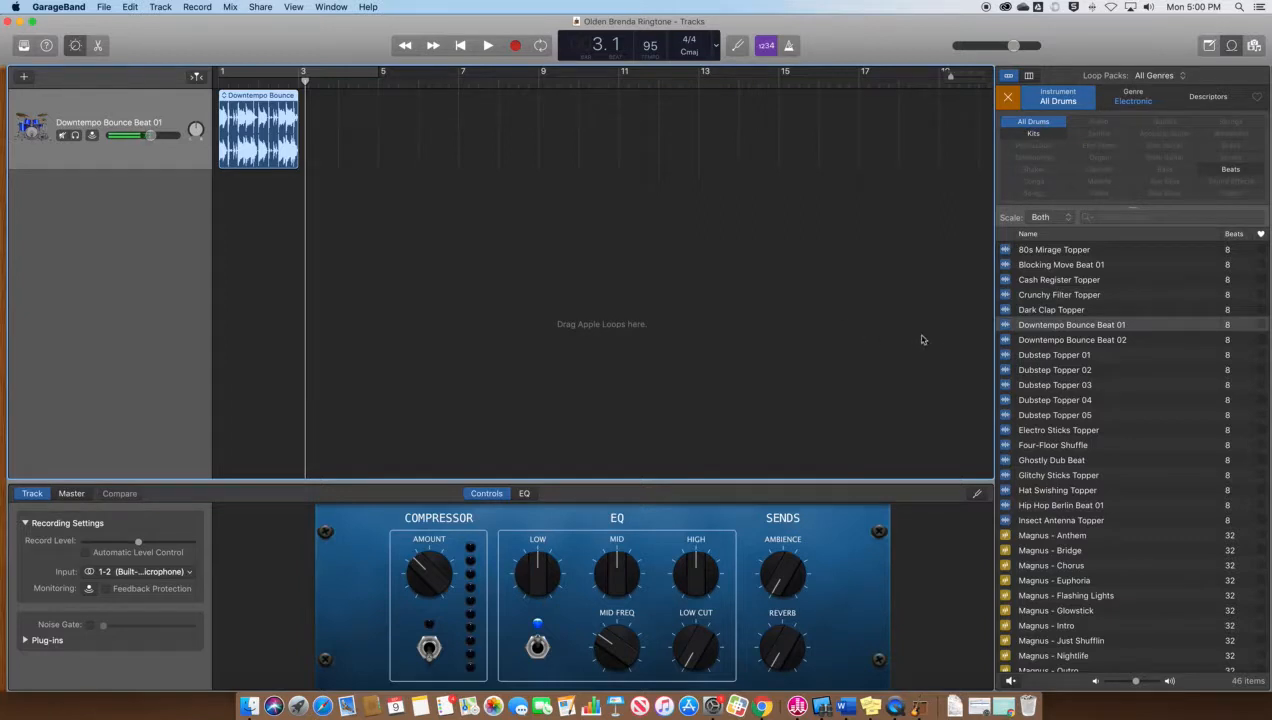
Show Beats & Time in the counter and place Downtempo Bounce Beat 02 at bar 3
{"action": "left_click", "coordinate": [715, 45]}
{"action": "left_click", "coordinate": [752, 76]}
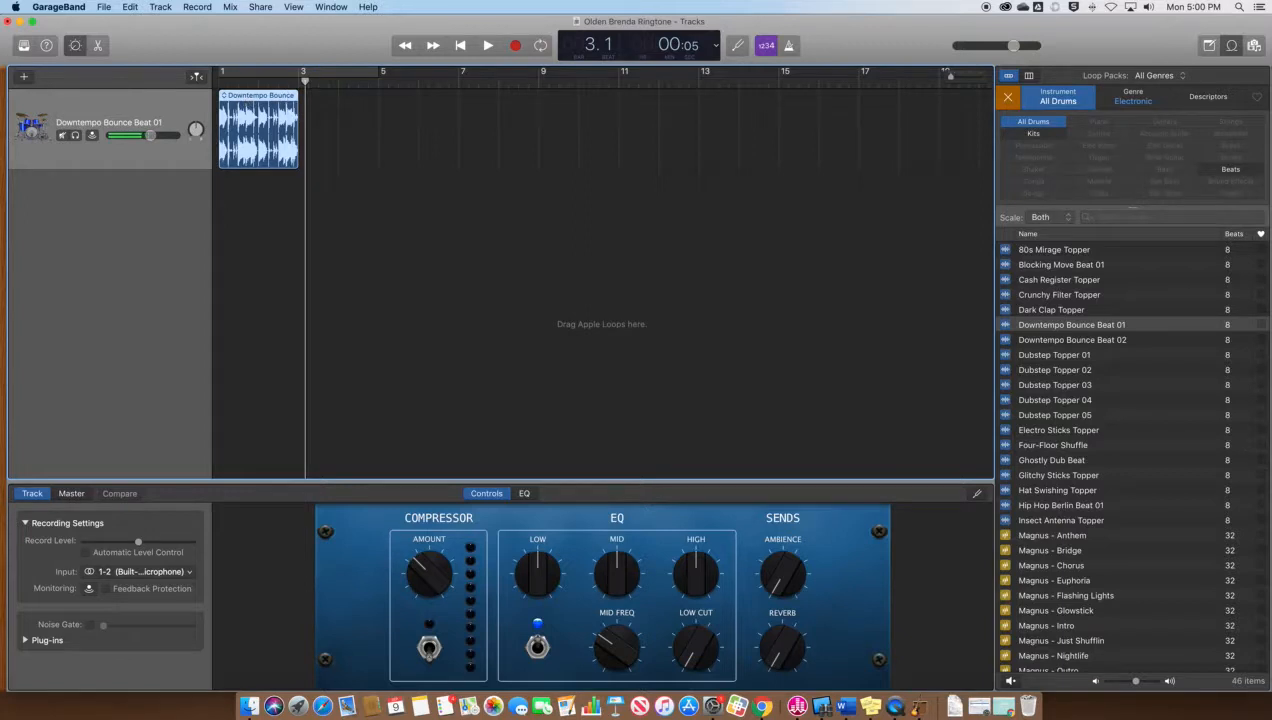
{"action": "left_click", "coordinate": [1035, 341]}
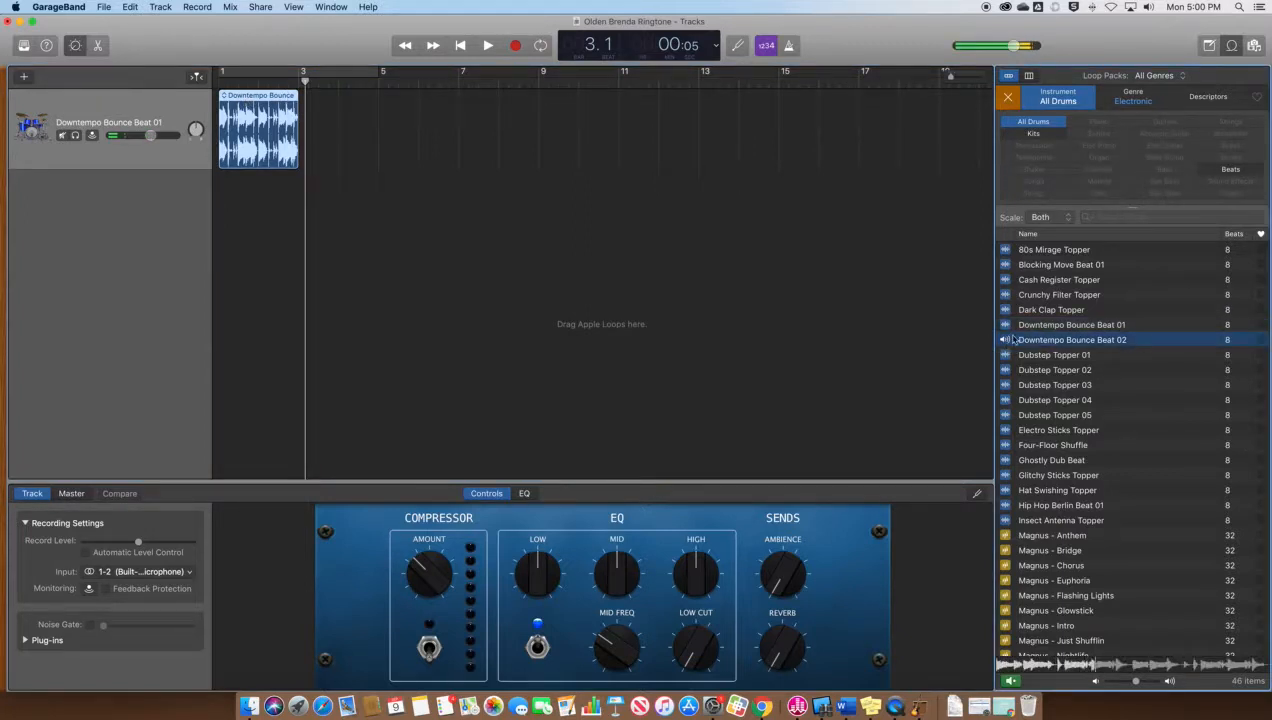
{"action": "left_click_drag", "start_coordinate": [1003, 341], "coordinate": [301, 140]}
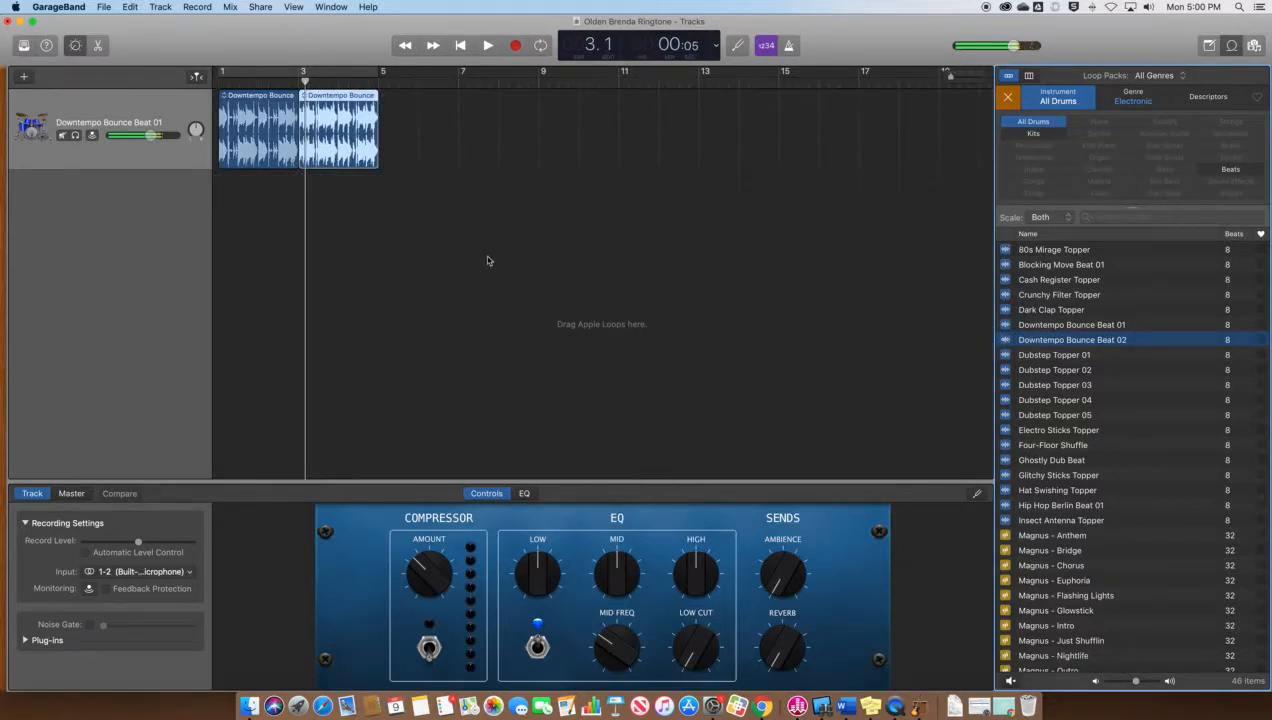
{"action": "key", "text": "Return"}
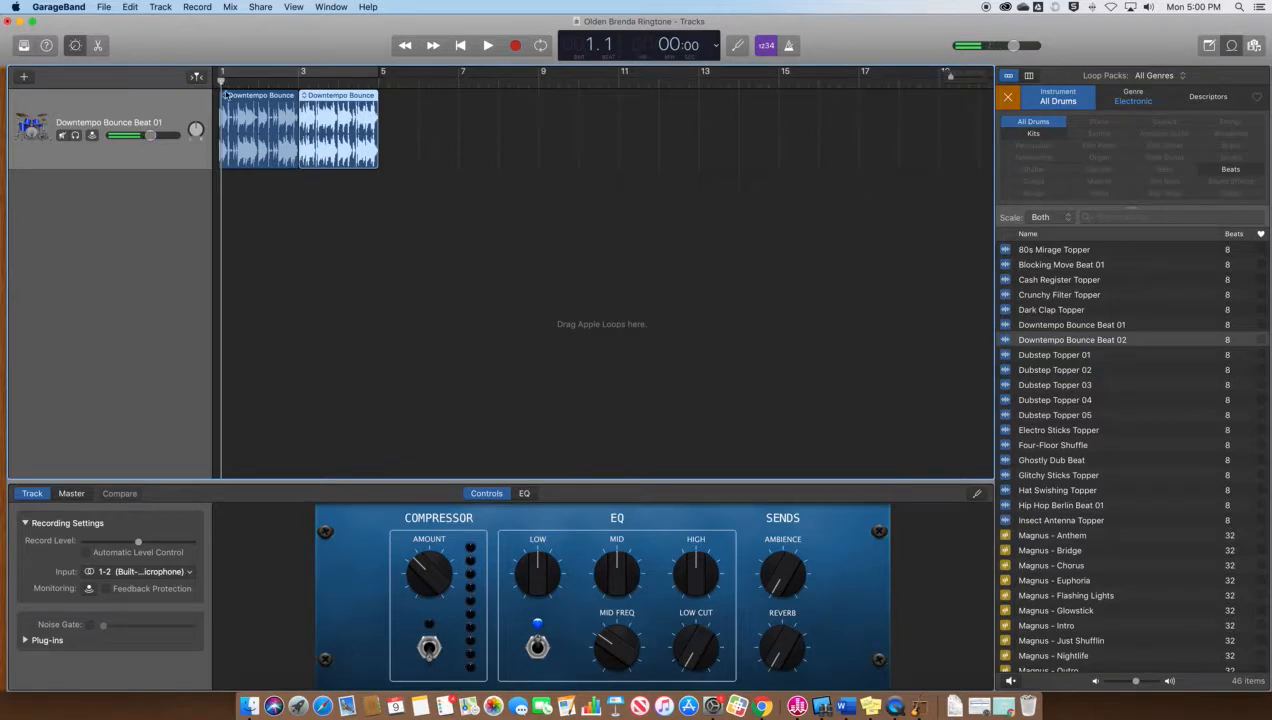
Play the two drum loops from the start, then loop Beat 02 out to bar 13
{"action": "key", "text": "space"}
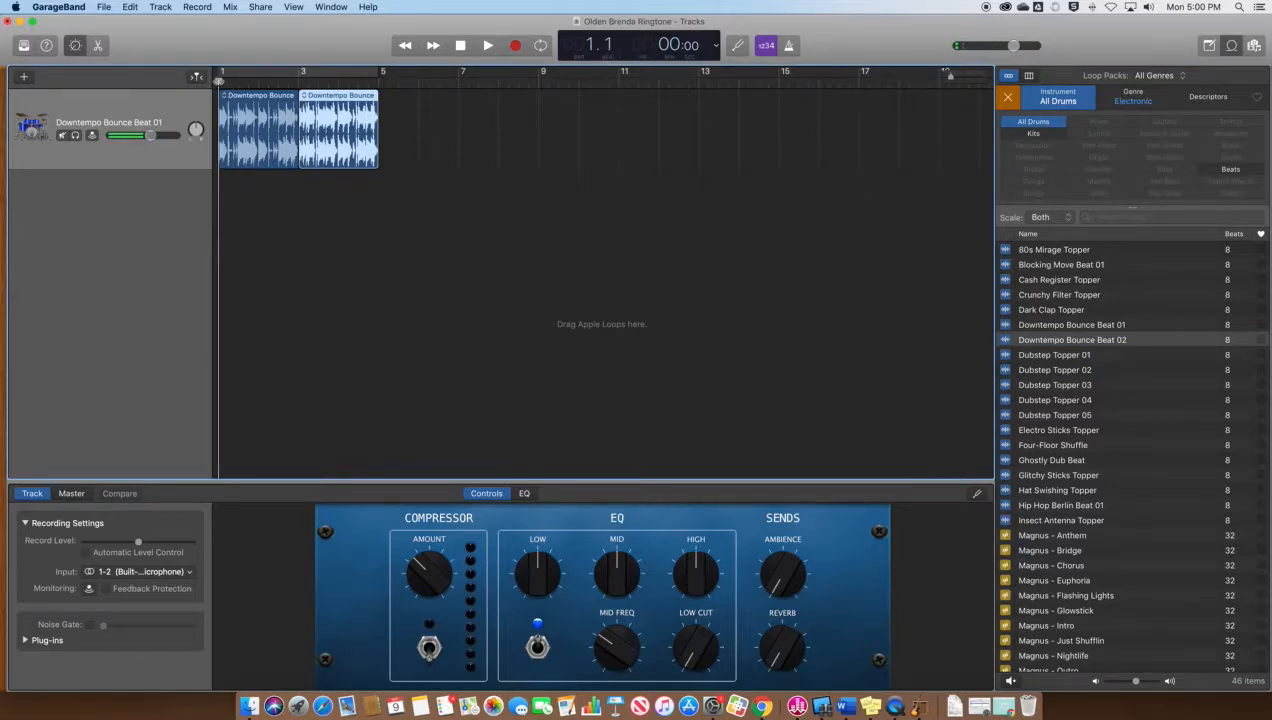
{"action": "key", "text": "space"}
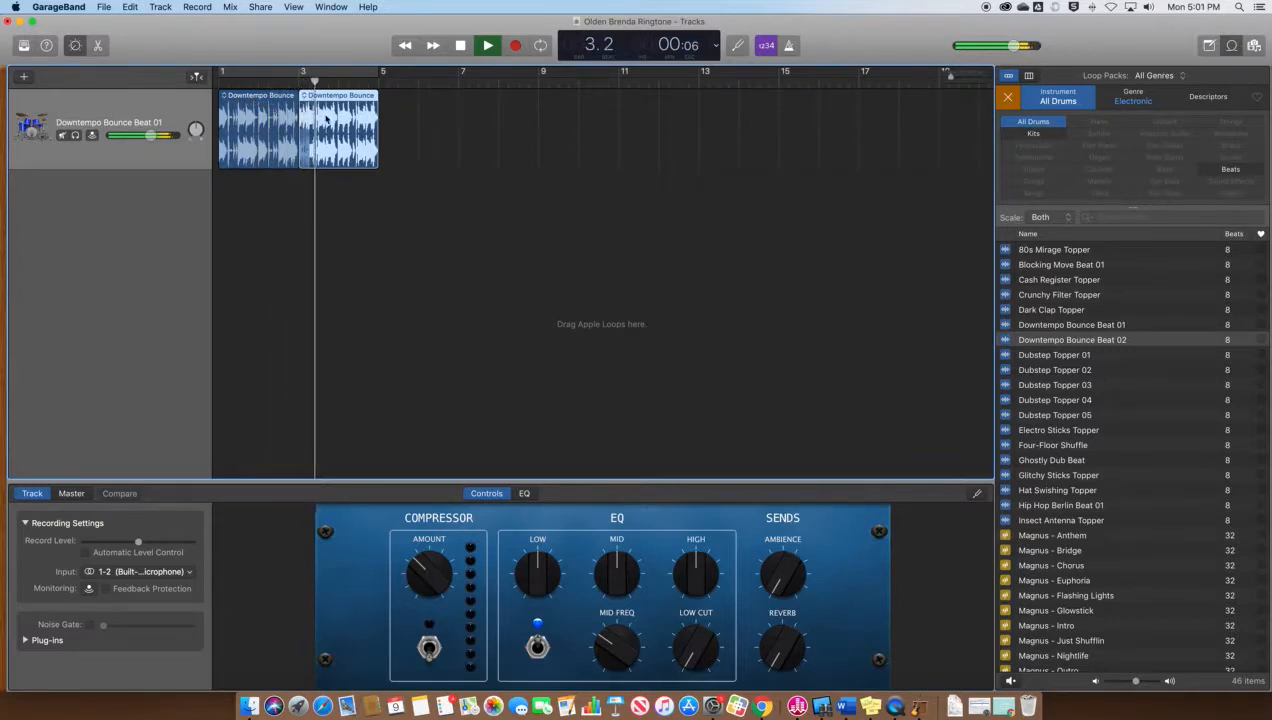
{"action": "key", "text": "space"}
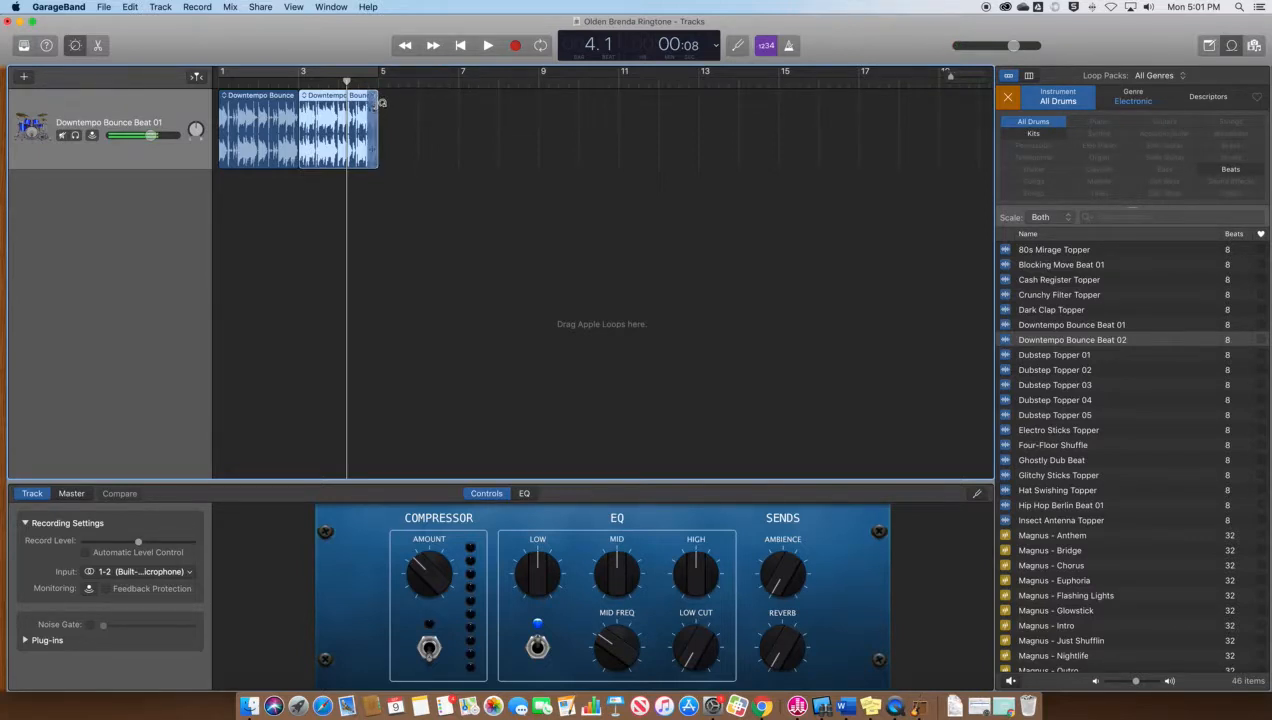
{"action": "left_click_drag", "start_coordinate": [381, 107], "coordinate": [700, 115]}
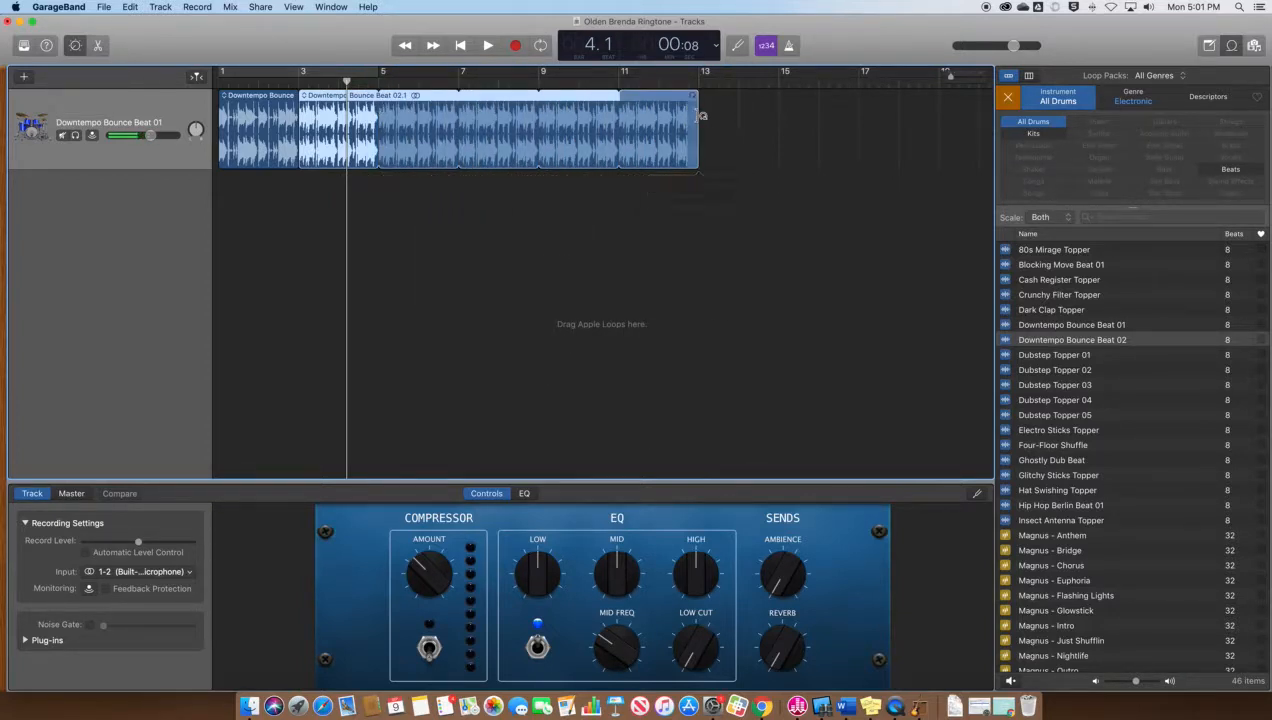
Swap the All Drums filter for Bass and change the genre from Electronic to Tech House
{"action": "left_click", "coordinate": [1035, 122]}
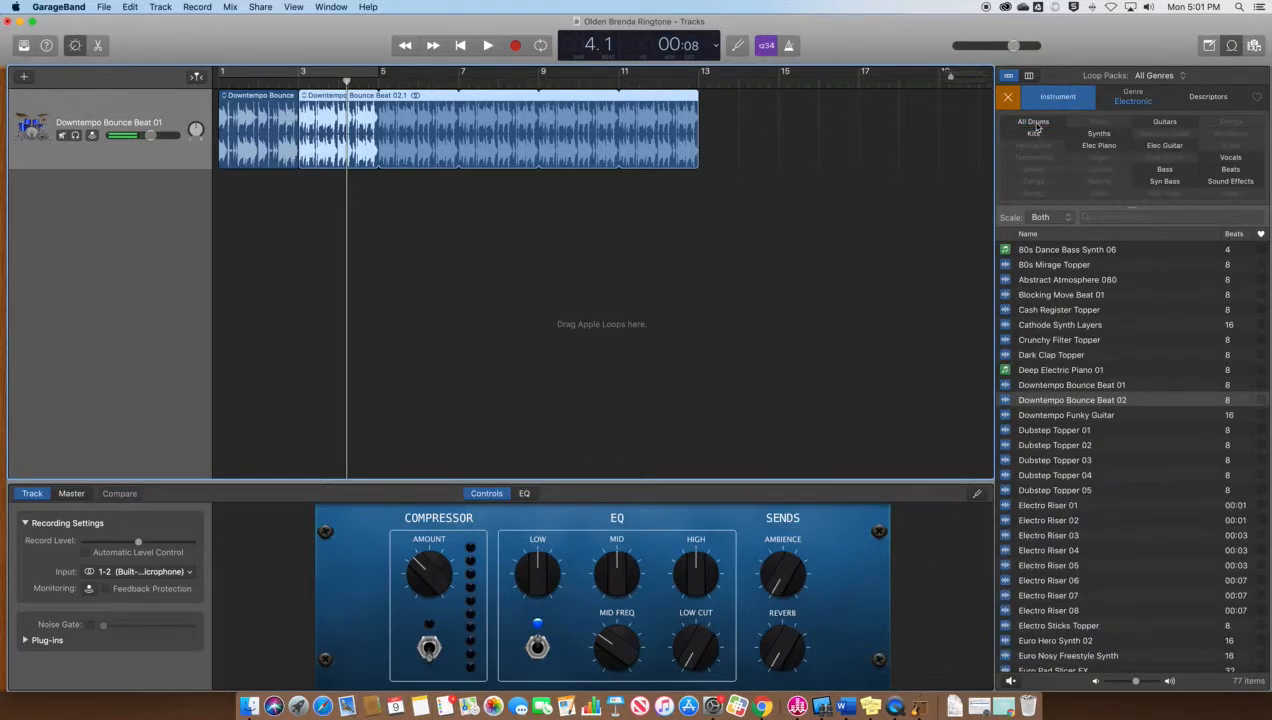
{"action": "left_click", "coordinate": [1166, 169]}
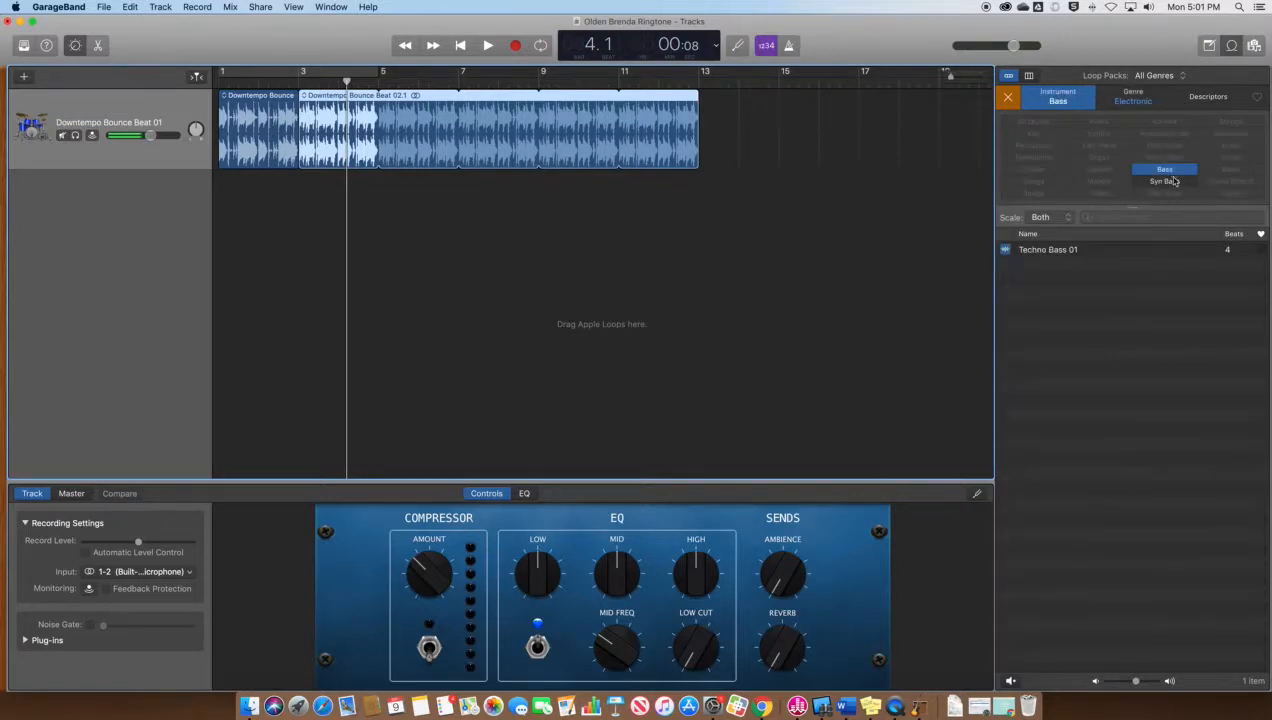
{"action": "left_click", "coordinate": [1004, 251]}
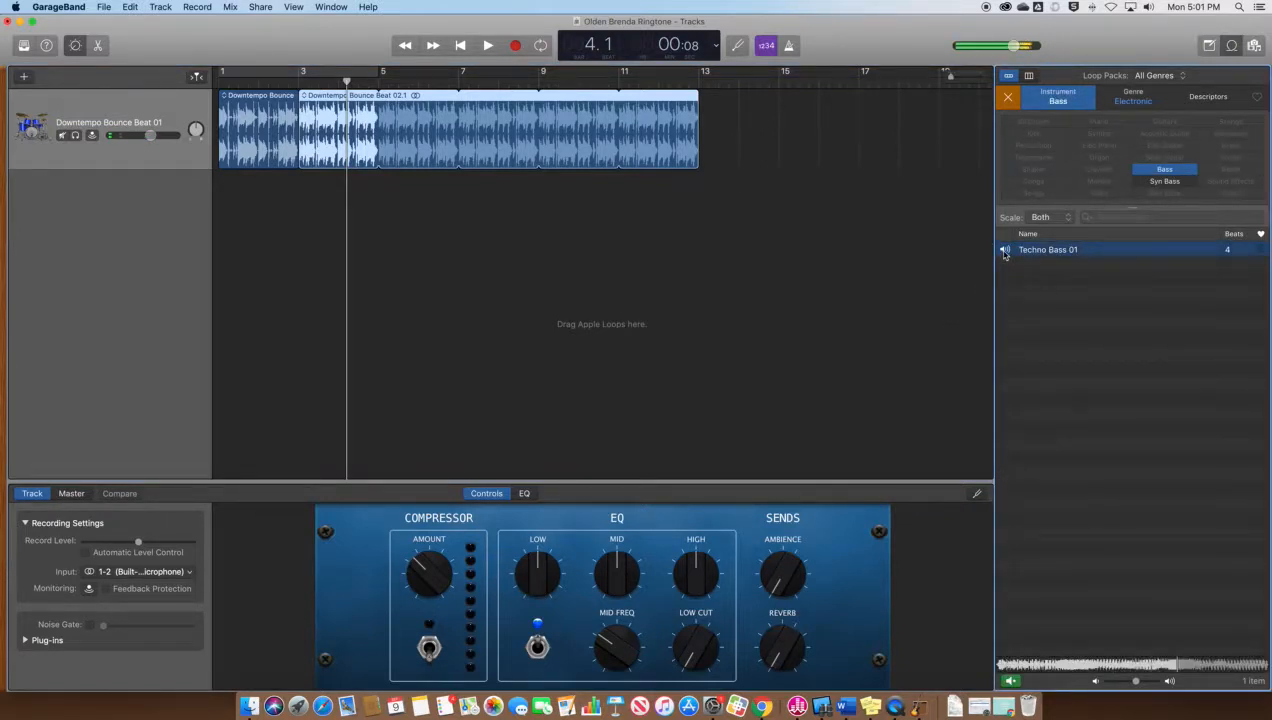
{"action": "left_click", "coordinate": [1006, 251]}
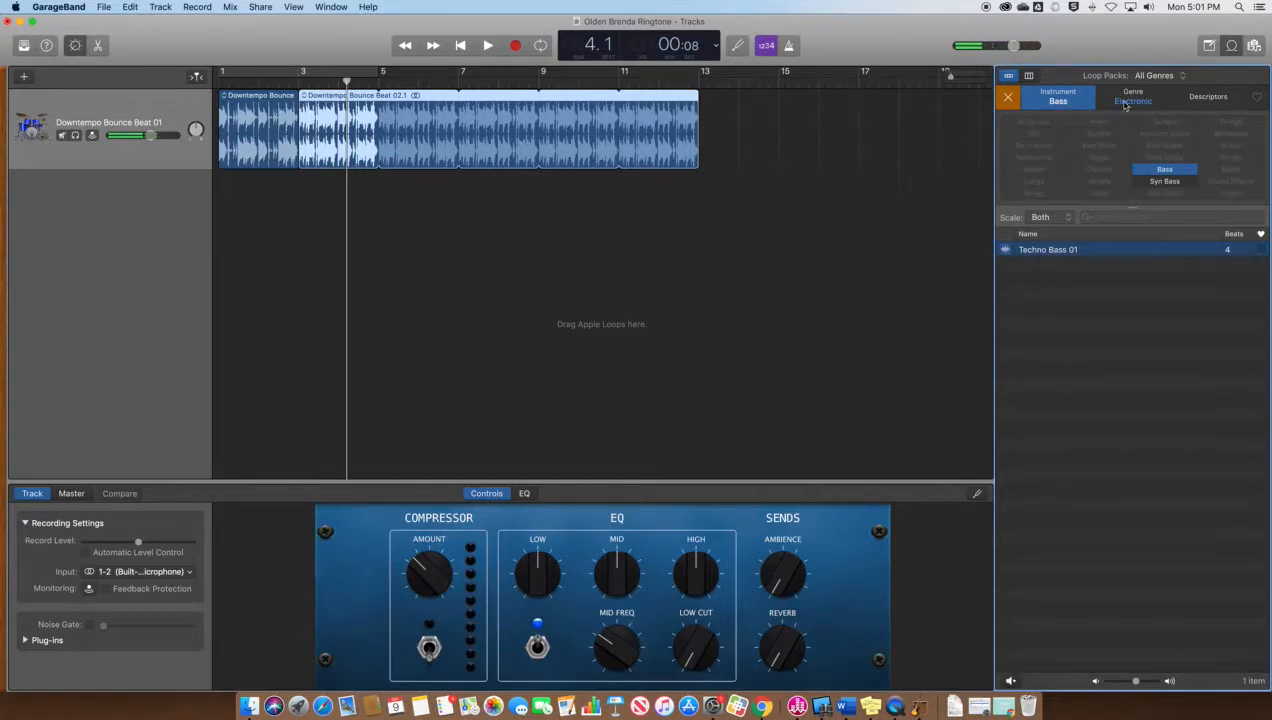
{"action": "left_click", "coordinate": [1135, 100]}
{"action": "left_click", "coordinate": [1099, 124]}
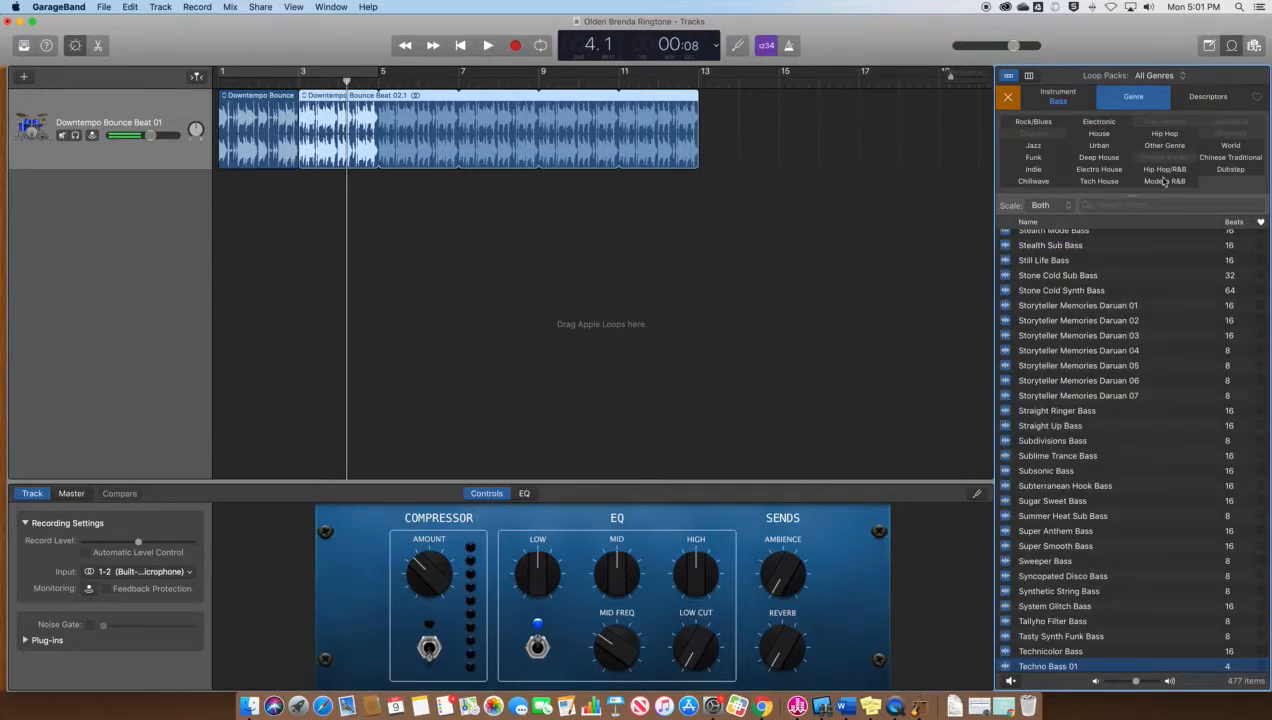
{"action": "left_click", "coordinate": [1091, 182]}
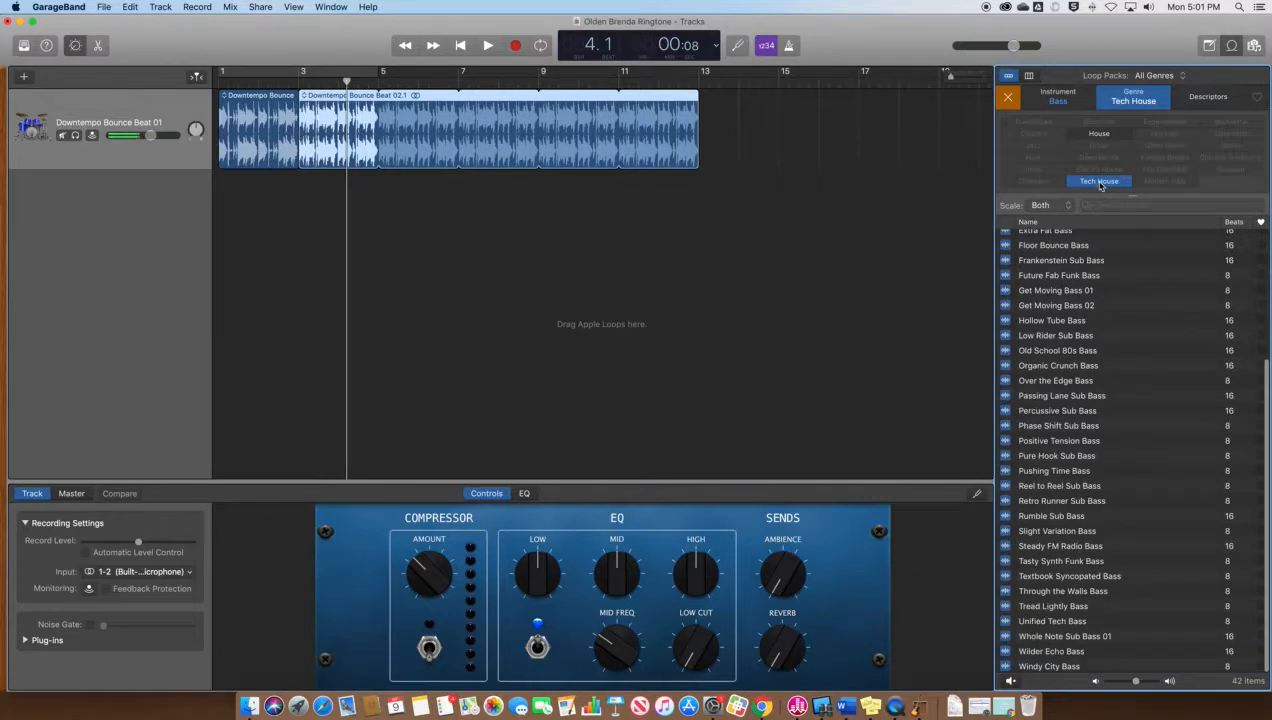
Preview the Floor Bounce, Extra Fat, Elastic Echo and Dynamic Duo Bass loops
{"action": "left_click", "coordinate": [1009, 244]}
{"action": "scroll", "coordinate": [1010, 290], "scroll_direction": "up", "scroll_amount": 3}
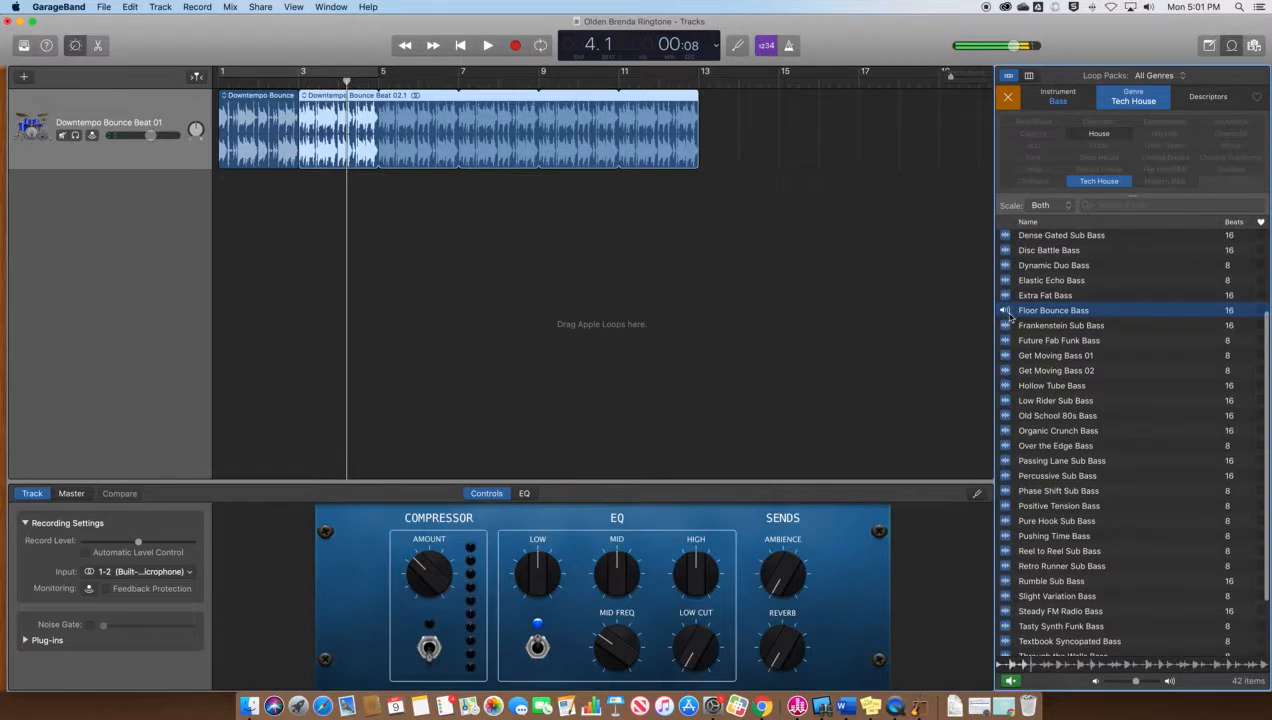
{"action": "scroll", "coordinate": [1030, 338], "scroll_direction": "up", "scroll_amount": 1}
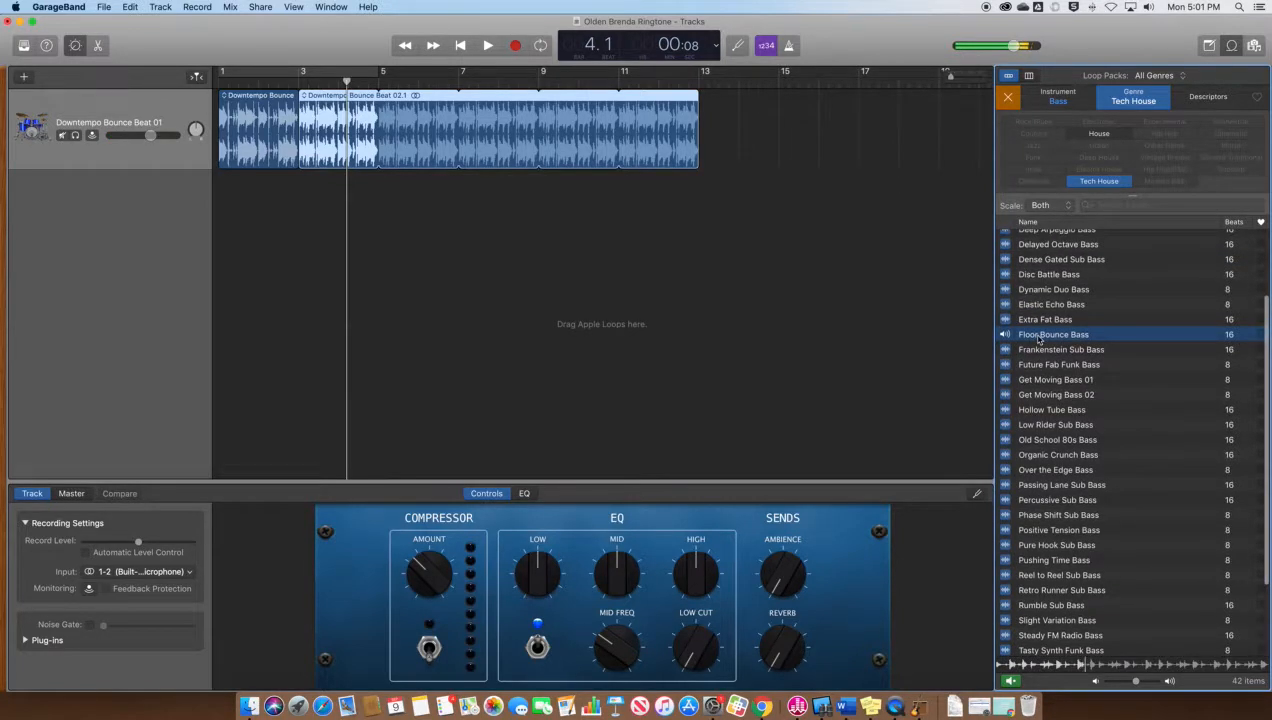
{"action": "left_click", "coordinate": [1012, 336]}
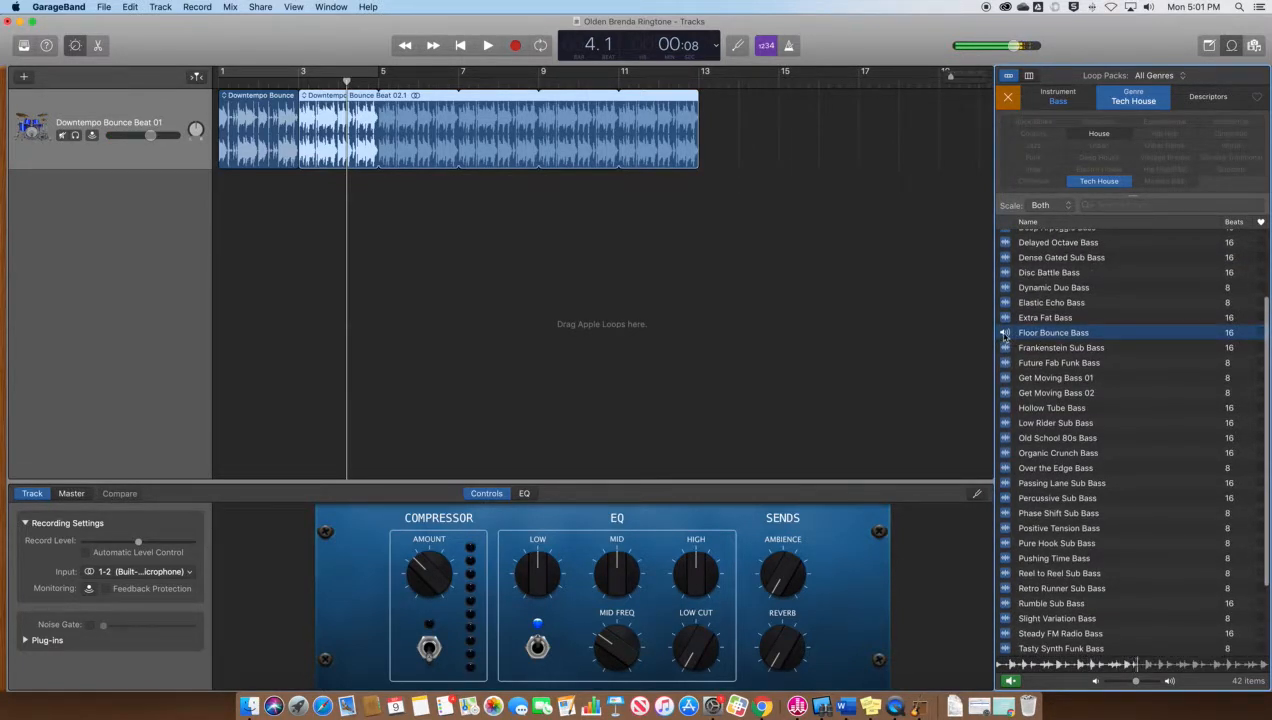
{"action": "left_click", "coordinate": [1005, 318]}
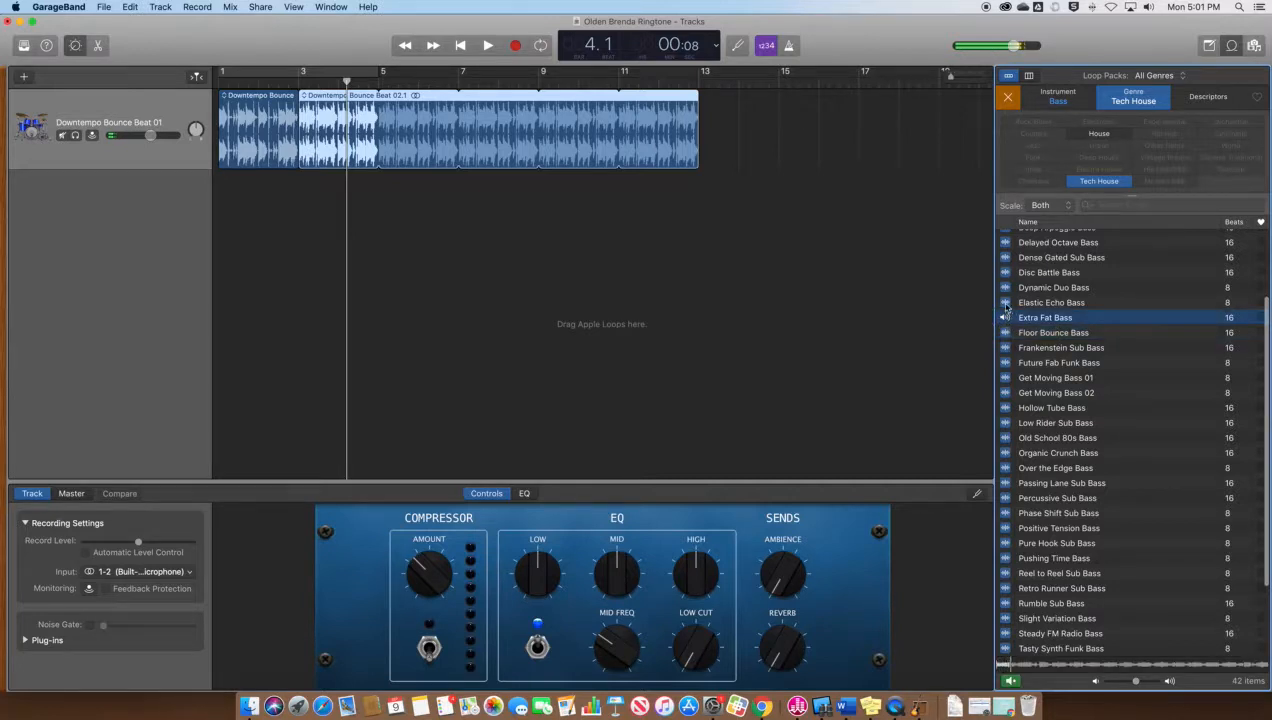
{"action": "left_click", "coordinate": [1006, 304]}
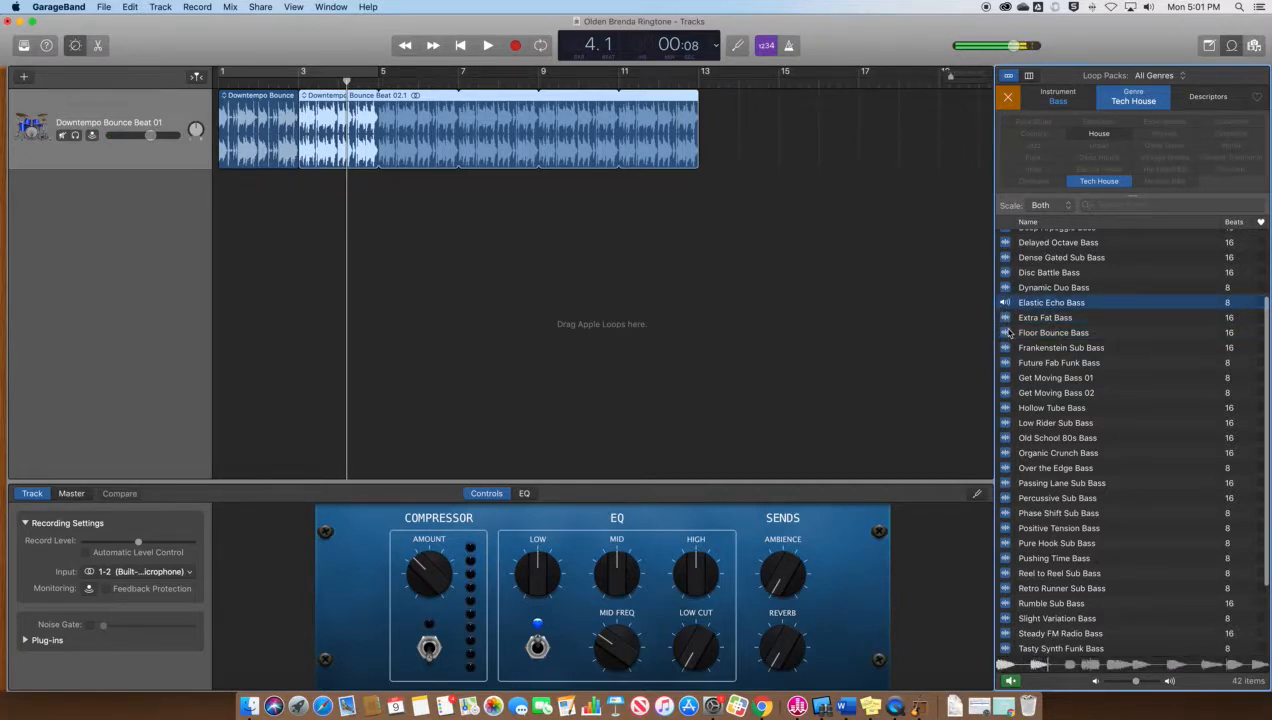
{"action": "left_click", "coordinate": [1006, 289]}
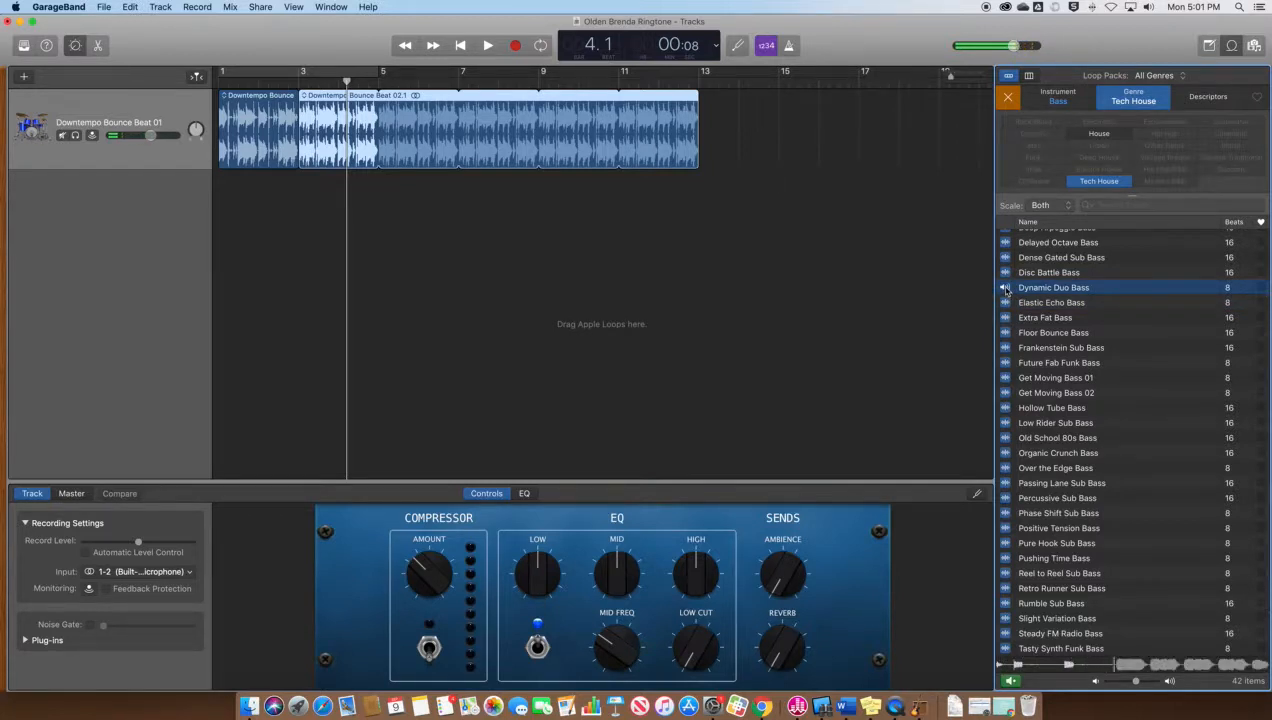
{"action": "left_click", "coordinate": [1005, 288]}
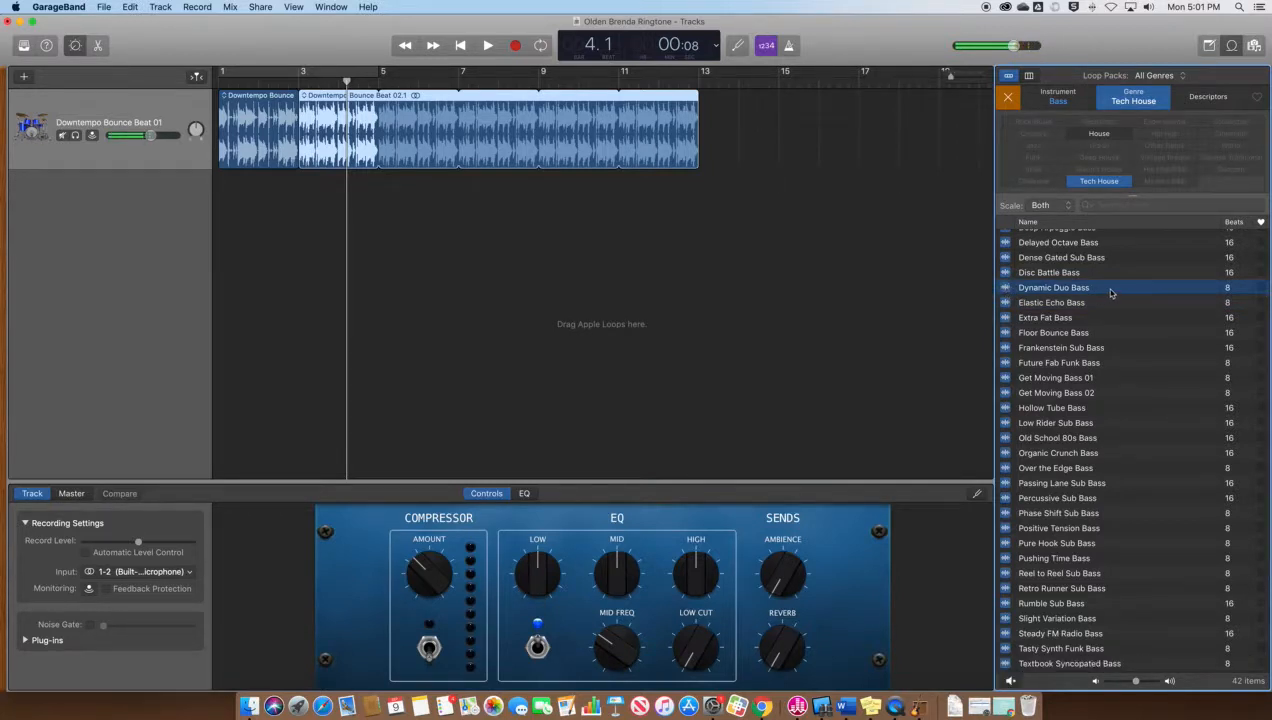
Add Dynamic Duo Bass under the drums, play both together, then delete the bass region
{"action": "left_click_drag", "start_coordinate": [1110, 290], "coordinate": [298, 212]}
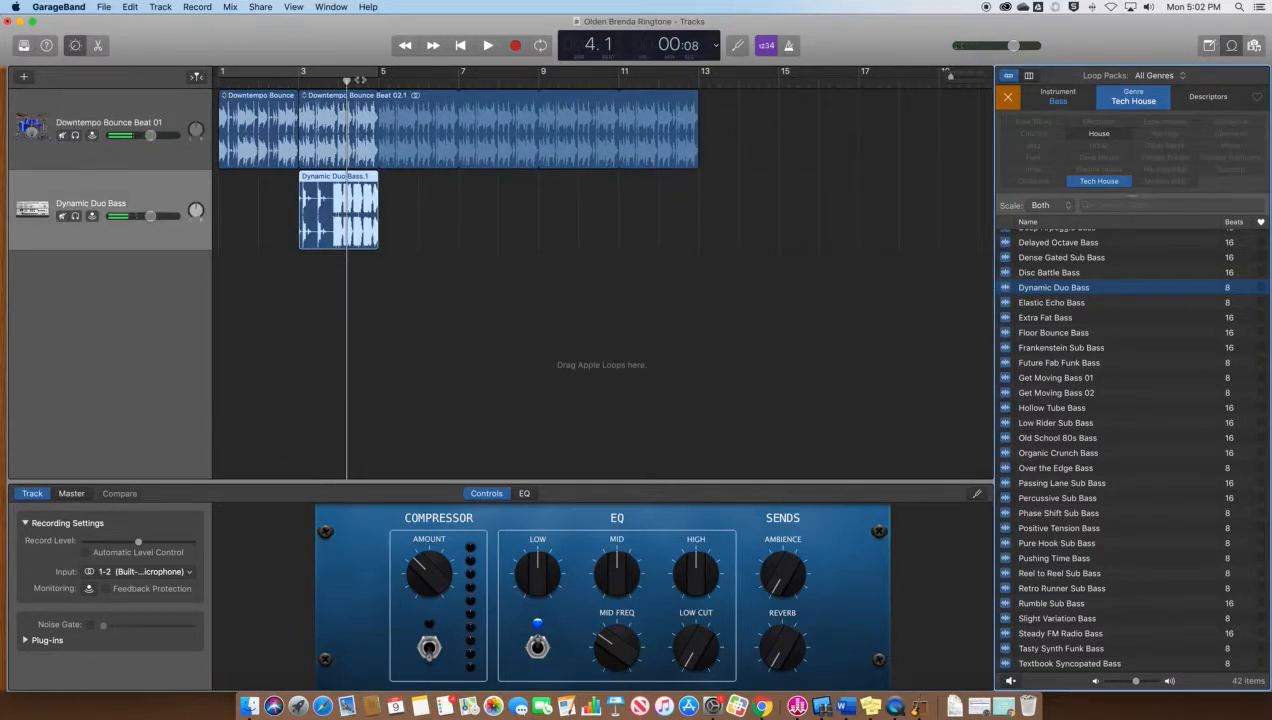
{"action": "left_click_drag", "start_coordinate": [349, 82], "coordinate": [195, 84]}
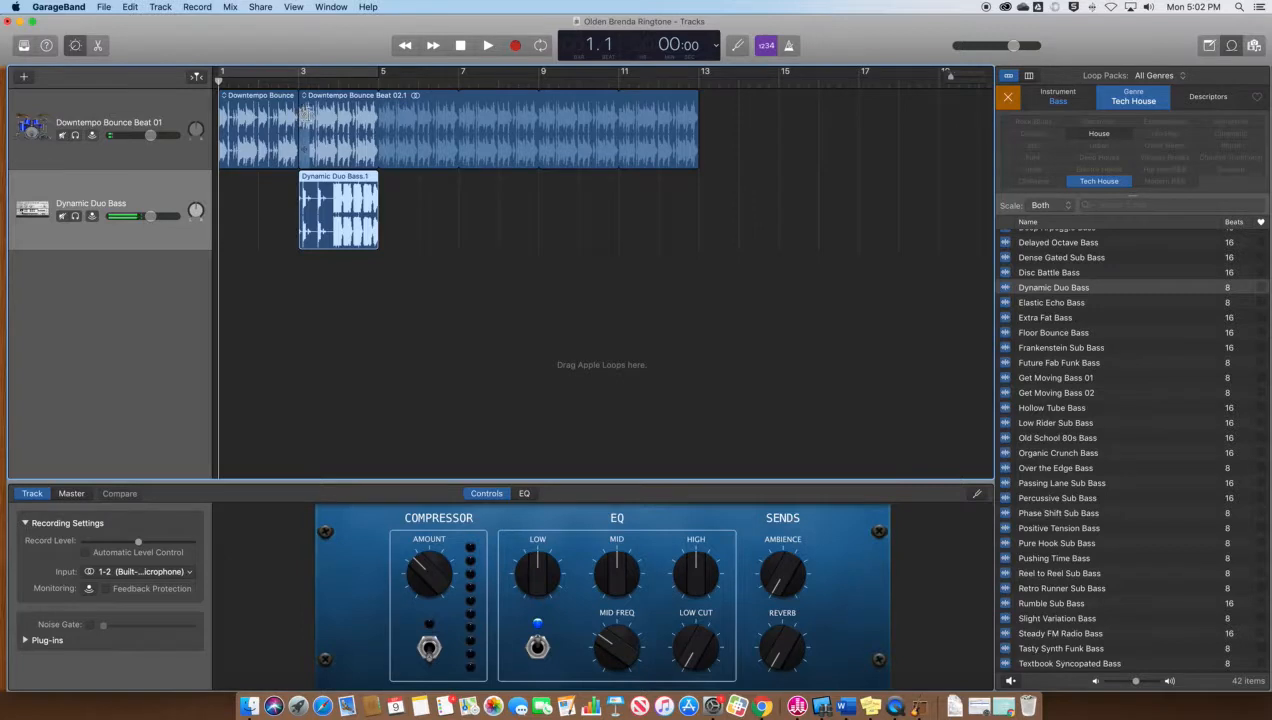
{"action": "key", "text": "space"}
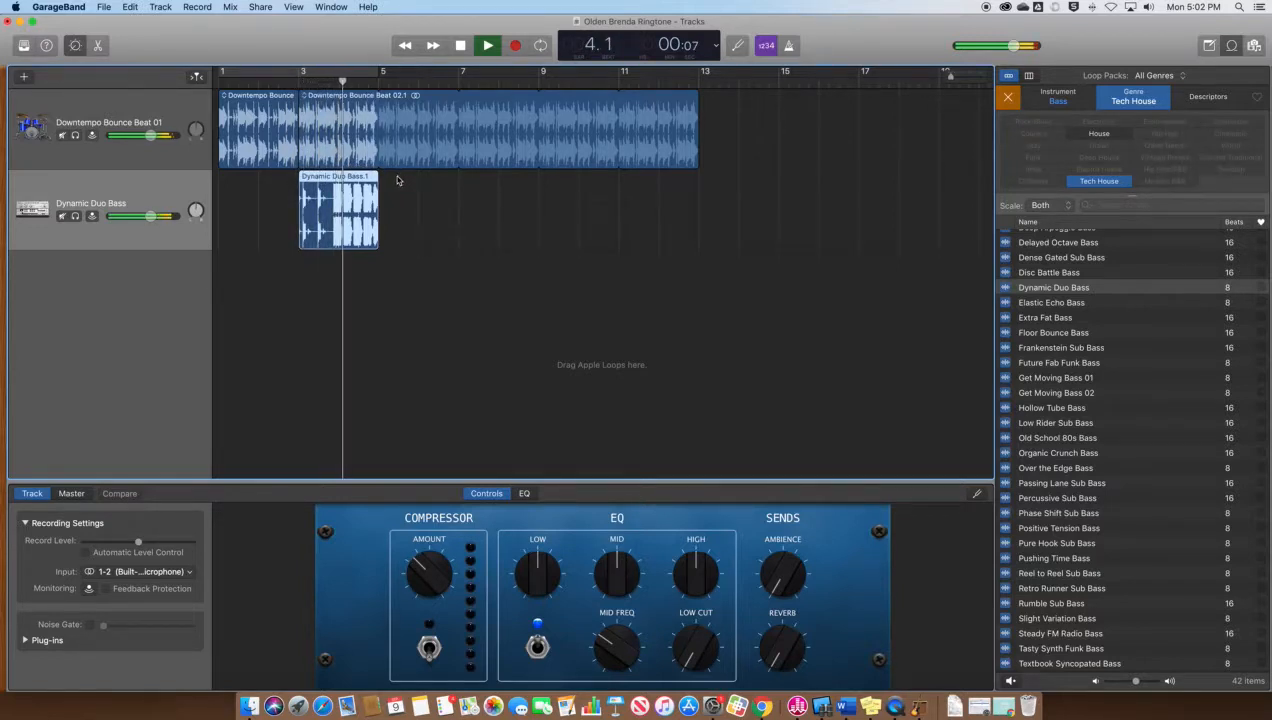
{"action": "key", "text": "space"}
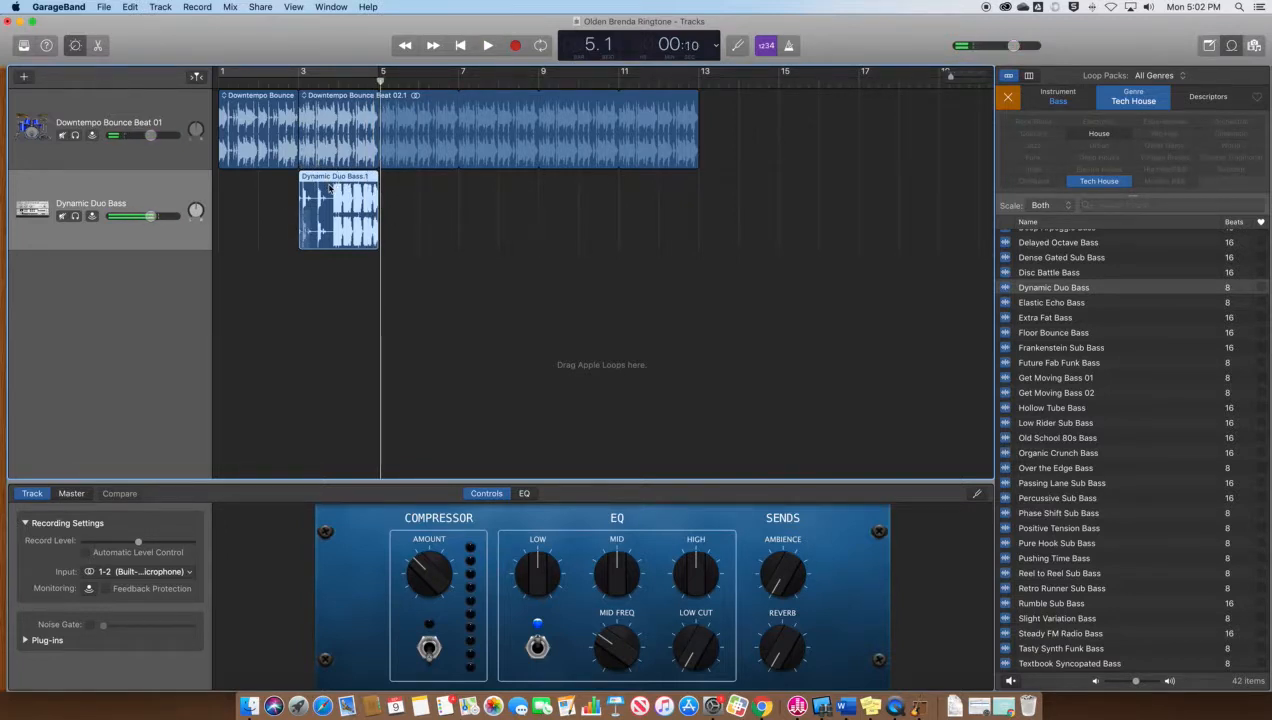
{"action": "key", "text": "Delete"}
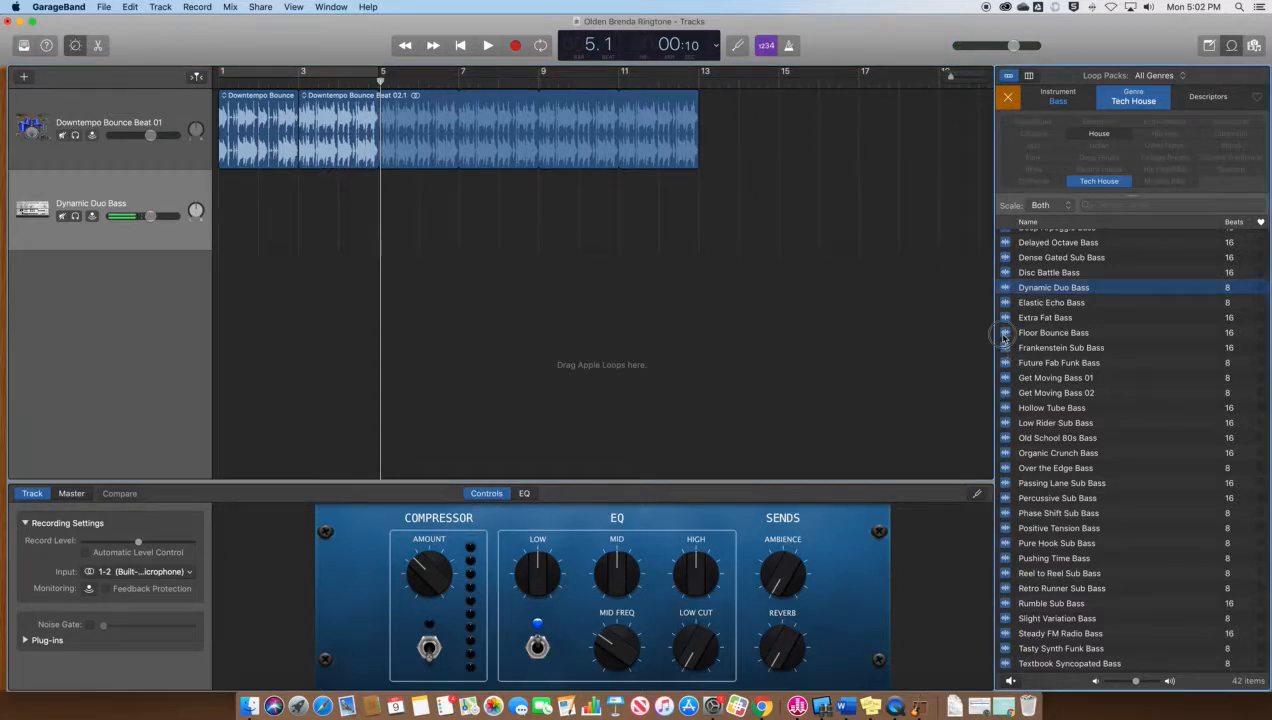
Audition the Floor Bounce Bass and Hollow Tube Bass loops and bring both into the song
{"action": "left_click", "coordinate": [1010, 334]}
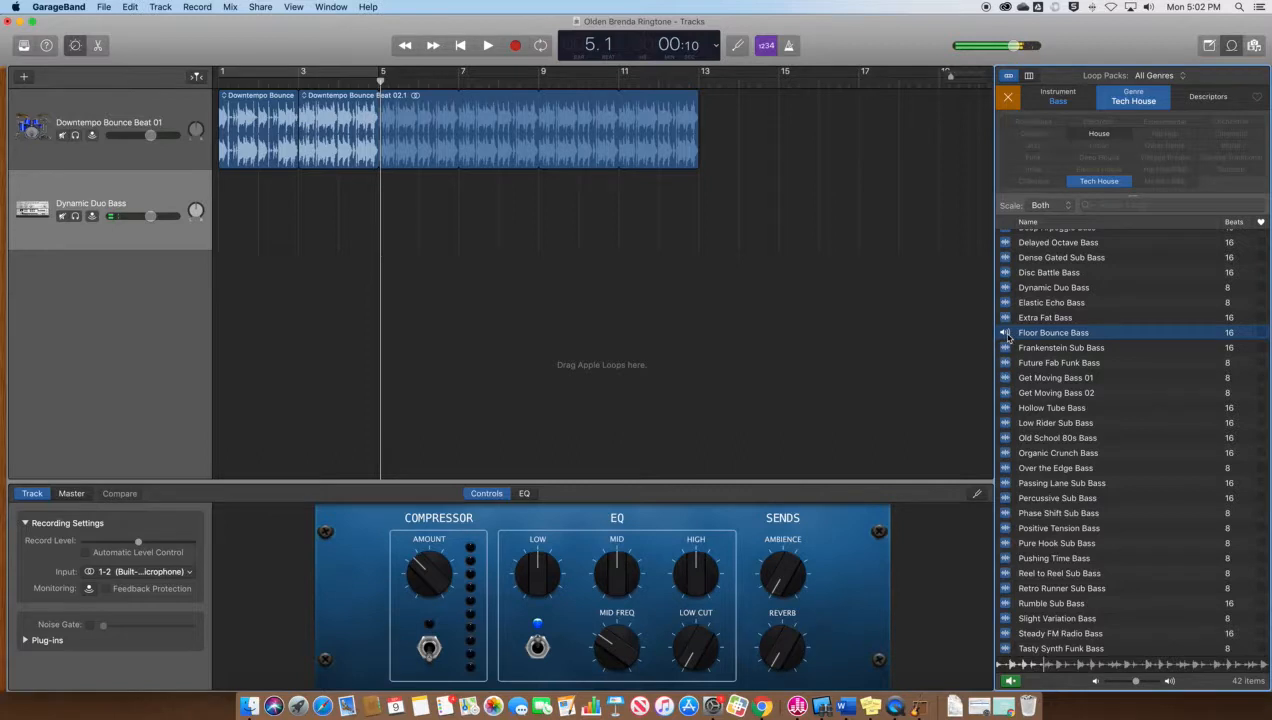
{"action": "left_click_drag", "start_coordinate": [1092, 332], "coordinate": [299, 244]}
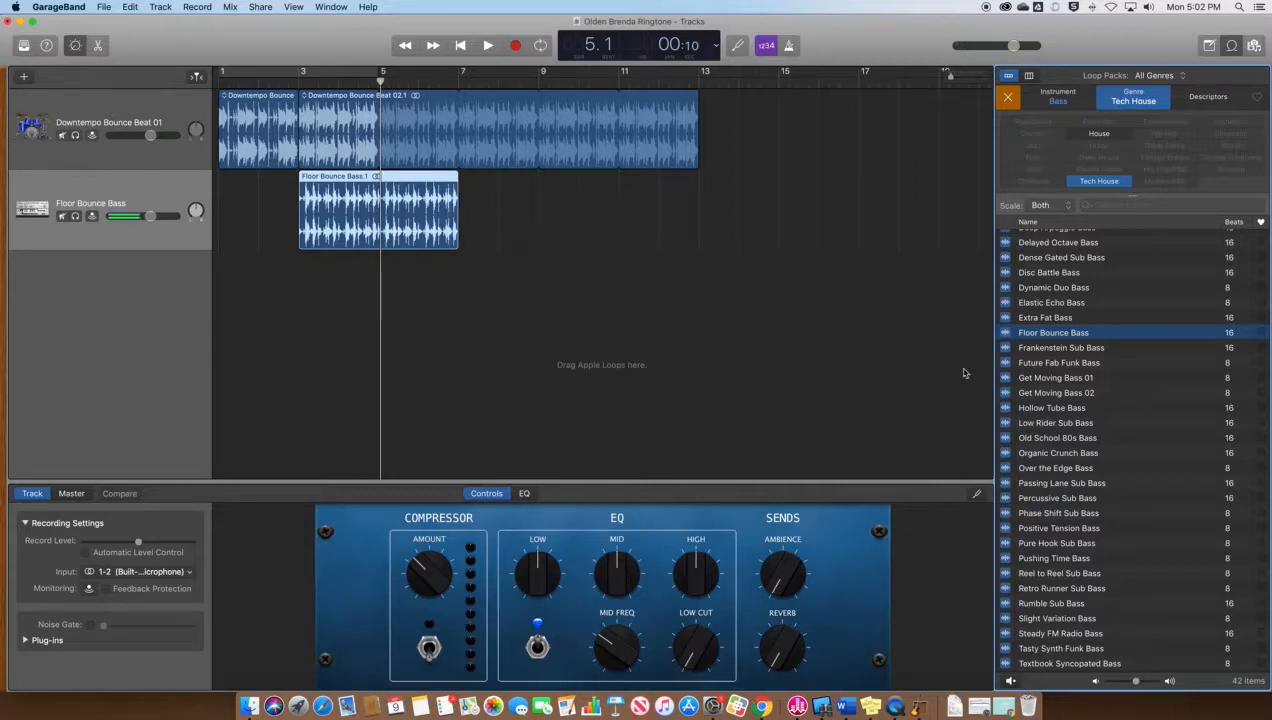
{"action": "left_click", "coordinate": [1006, 407]}
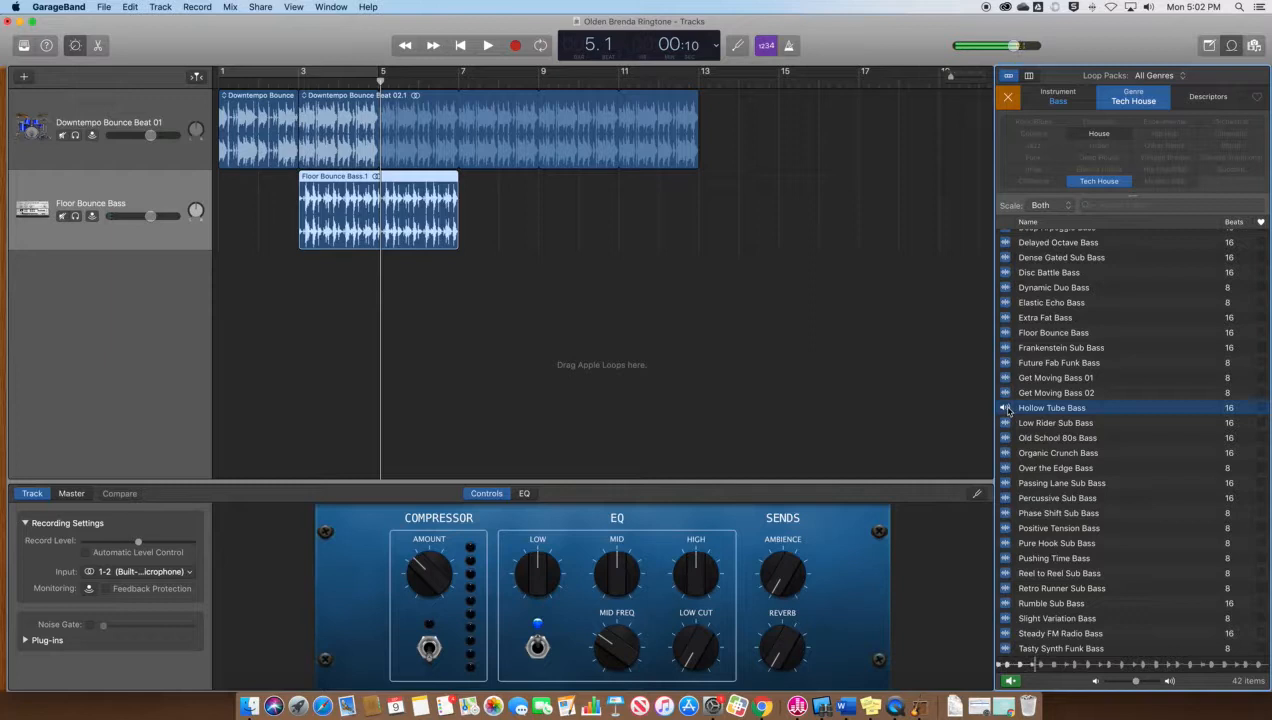
{"action": "left_click_drag", "start_coordinate": [1006, 410], "coordinate": [245, 272]}
Arrange Hollow Tube Bass at bar 3 and Floor Bounce Bass at bar 7 on track 3, then play from bar 1
{"action": "left_click_drag", "start_coordinate": [326, 186], "coordinate": [405, 187]}
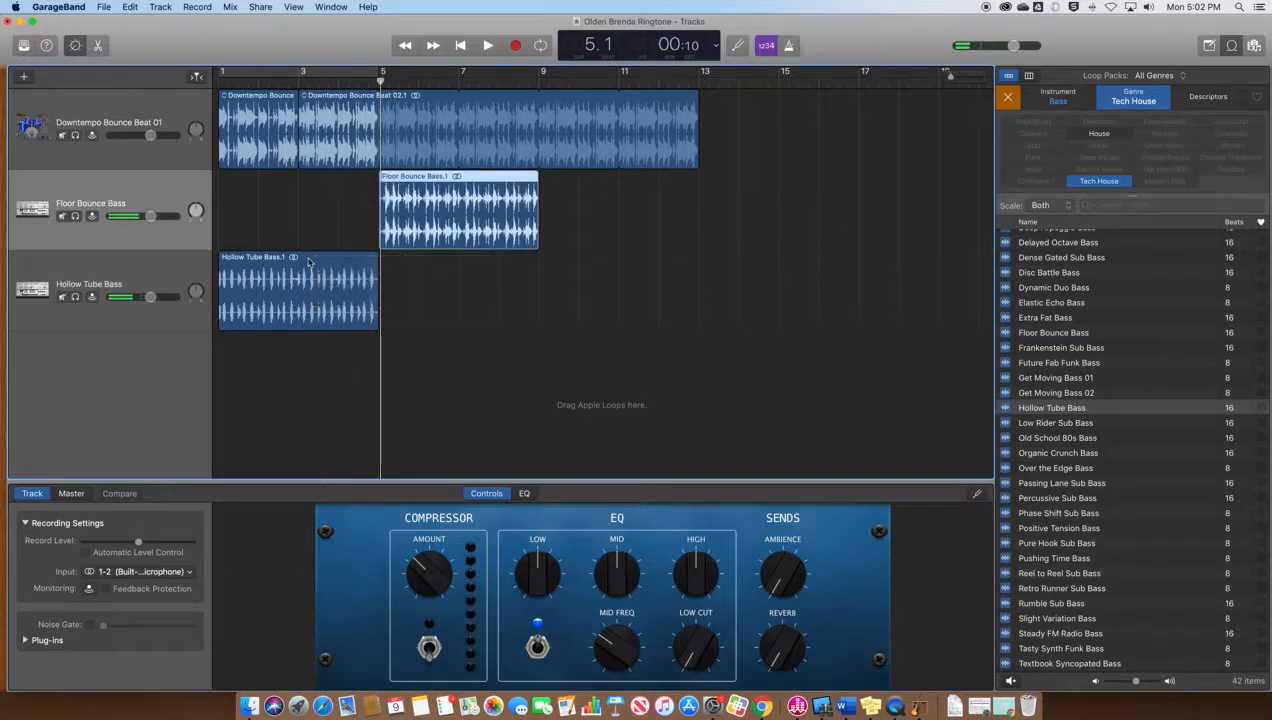
{"action": "left_click_drag", "start_coordinate": [310, 261], "coordinate": [391, 261]}
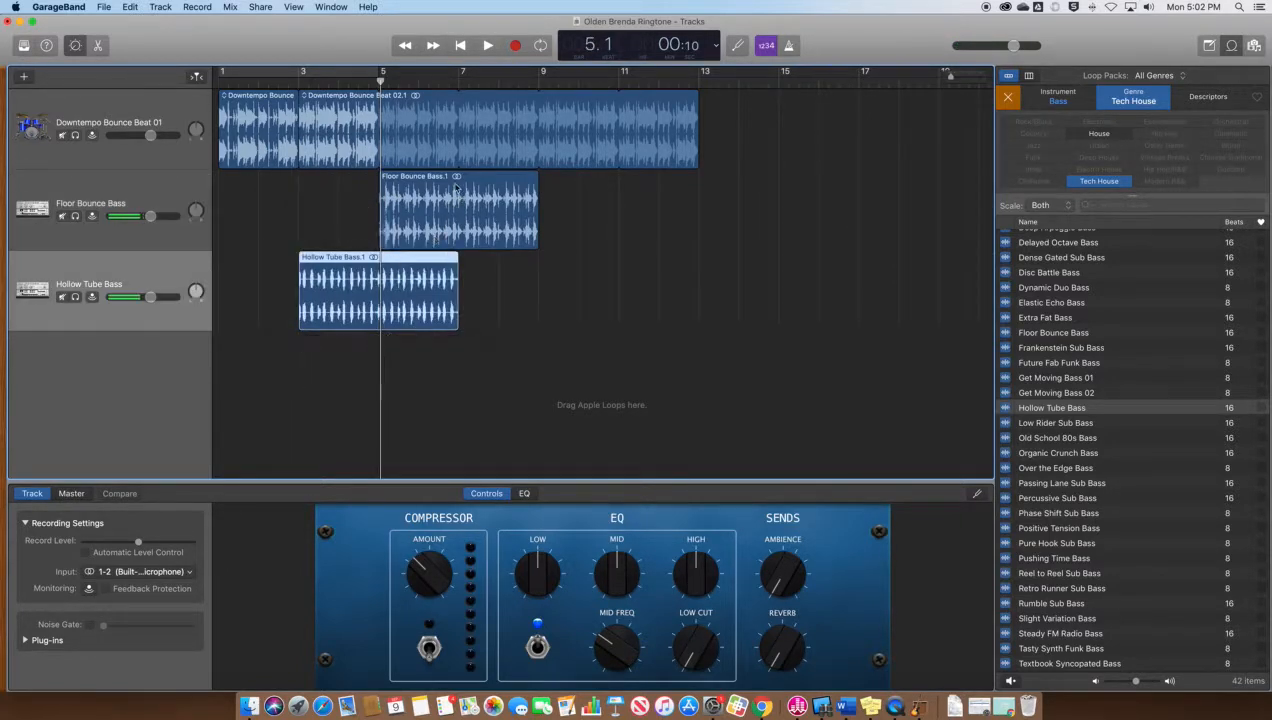
{"action": "left_click_drag", "start_coordinate": [431, 181], "coordinate": [509, 260]}
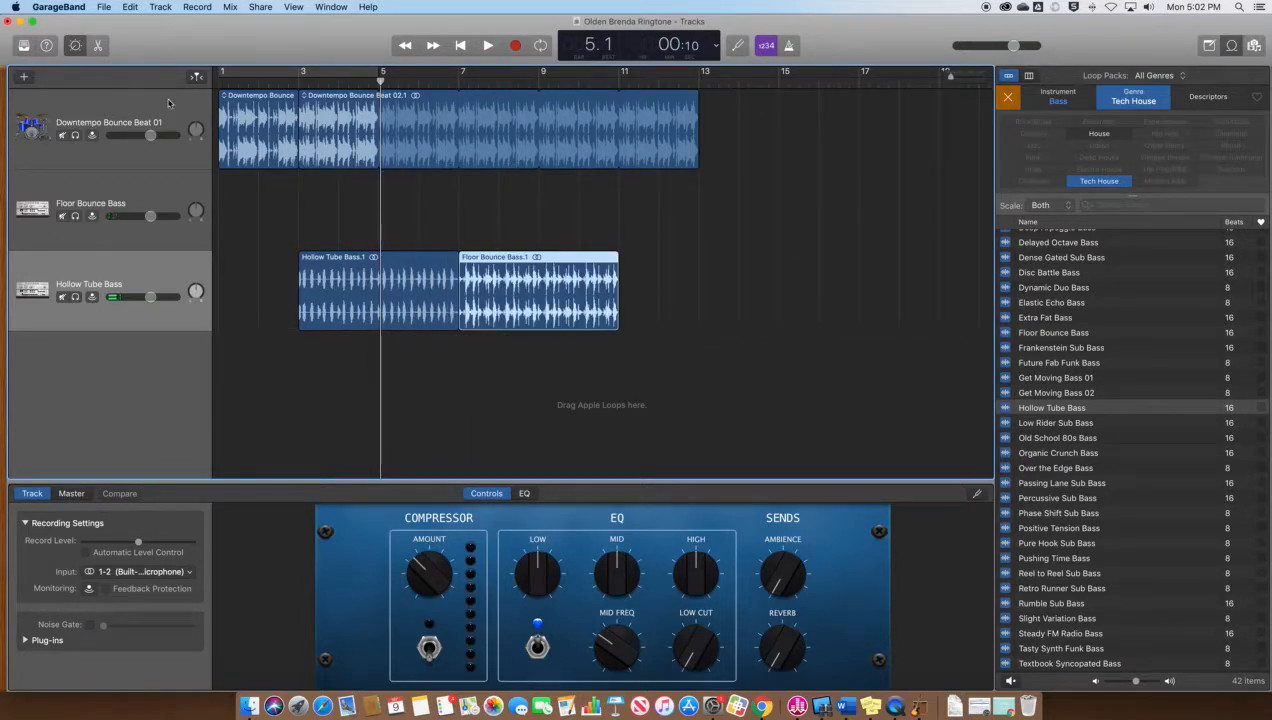
{"action": "left_click", "coordinate": [225, 97]}
{"action": "left_click", "coordinate": [221, 89]}
{"action": "left_click", "coordinate": [221, 85]}
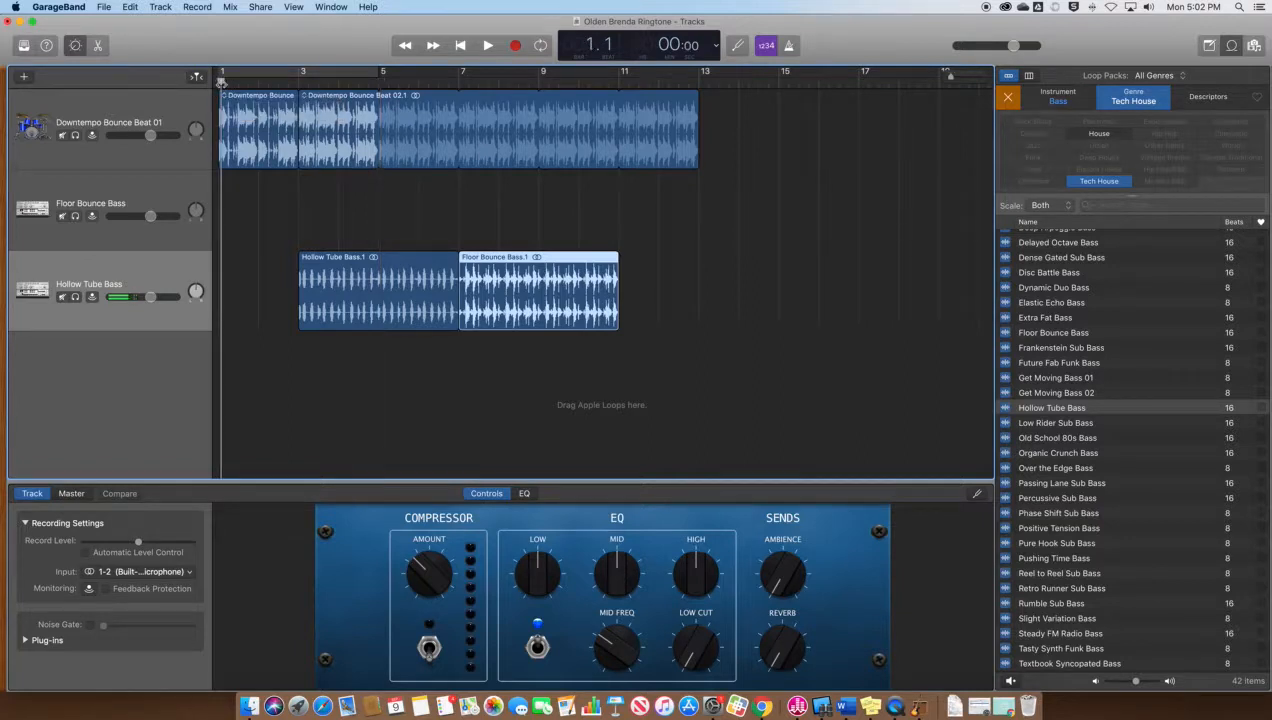
{"action": "key", "text": "space"}
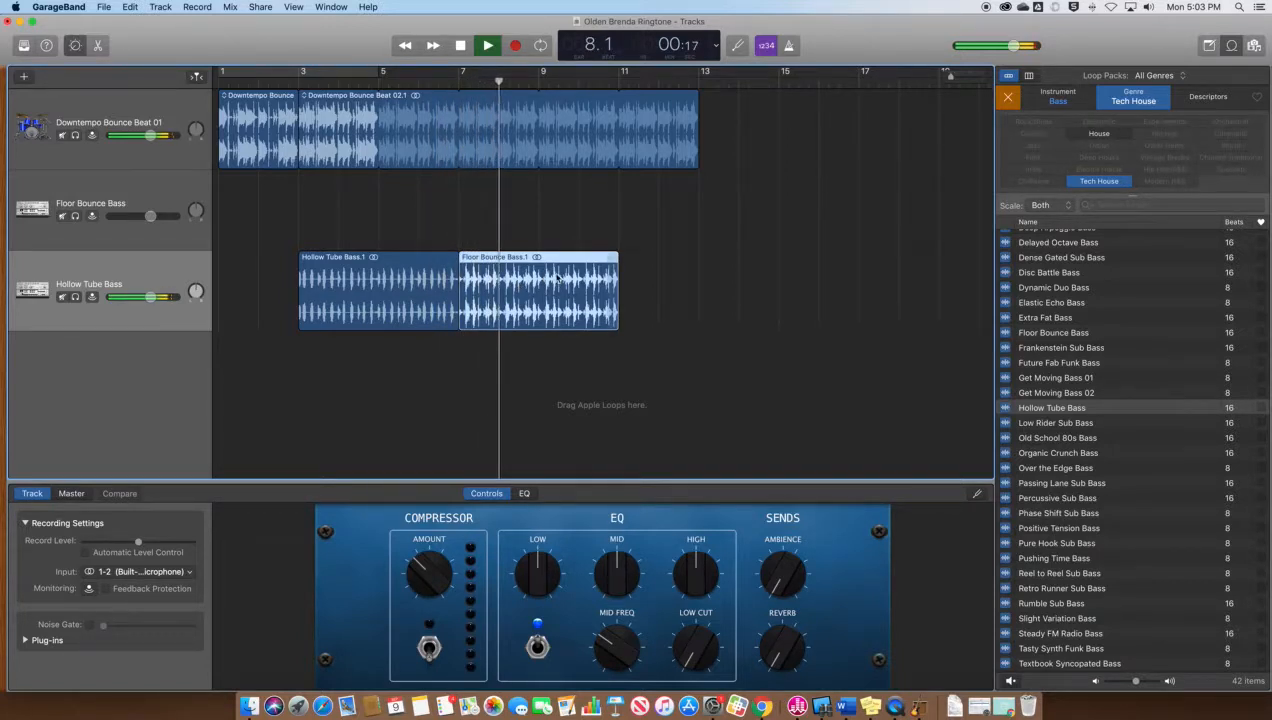
{"action": "key", "text": "space"}
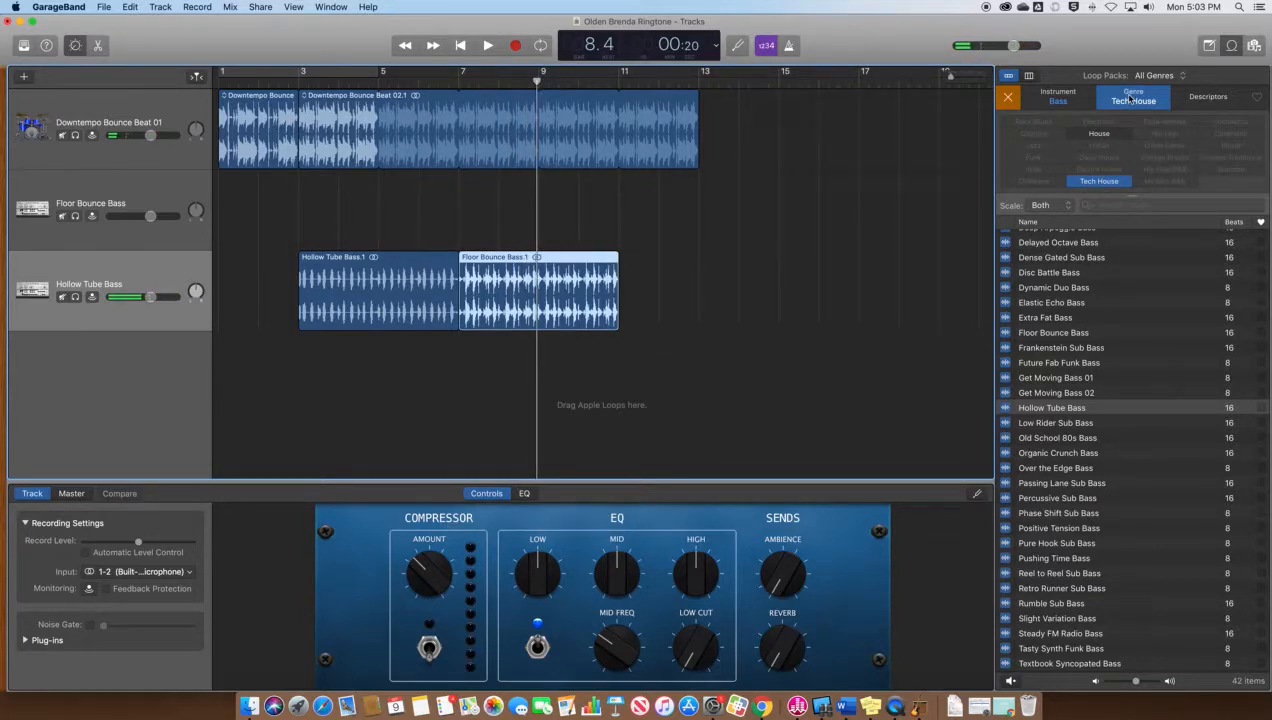
Swap the Bass instrument filter for Syn Bass, then clear the instrument filter again
{"action": "left_click", "coordinate": [1057, 100]}
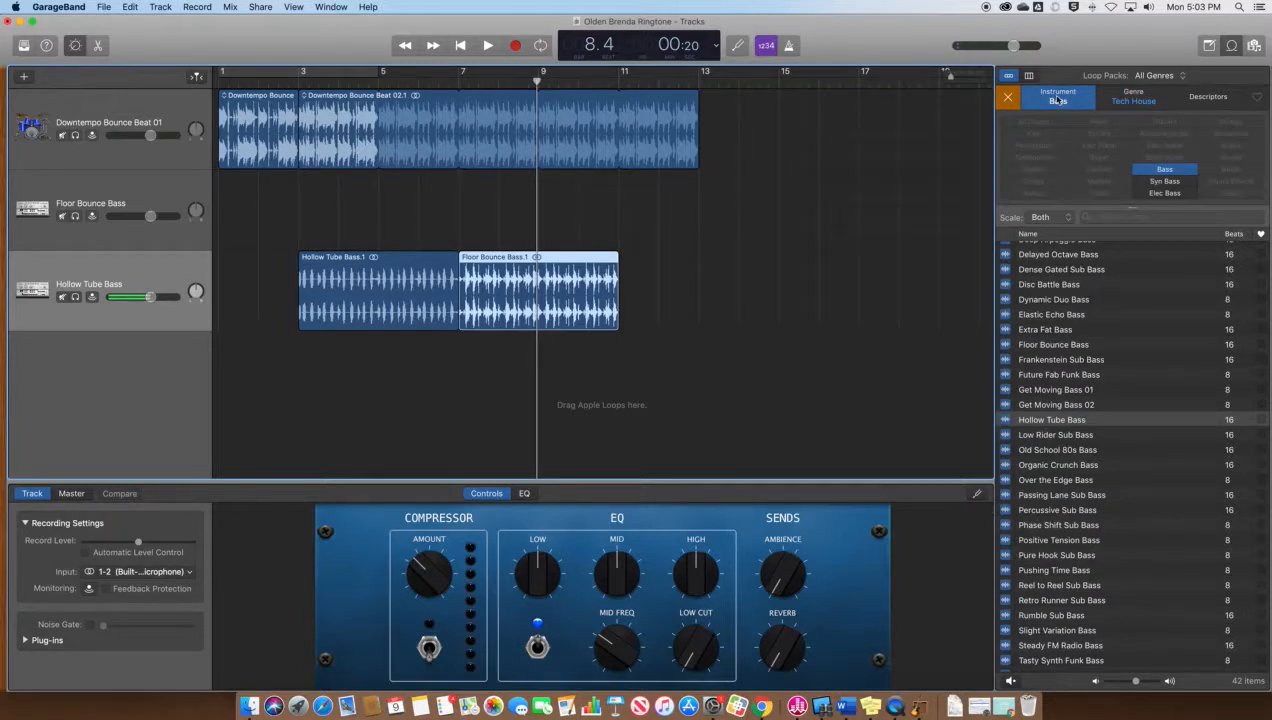
{"action": "left_click", "coordinate": [1172, 172]}
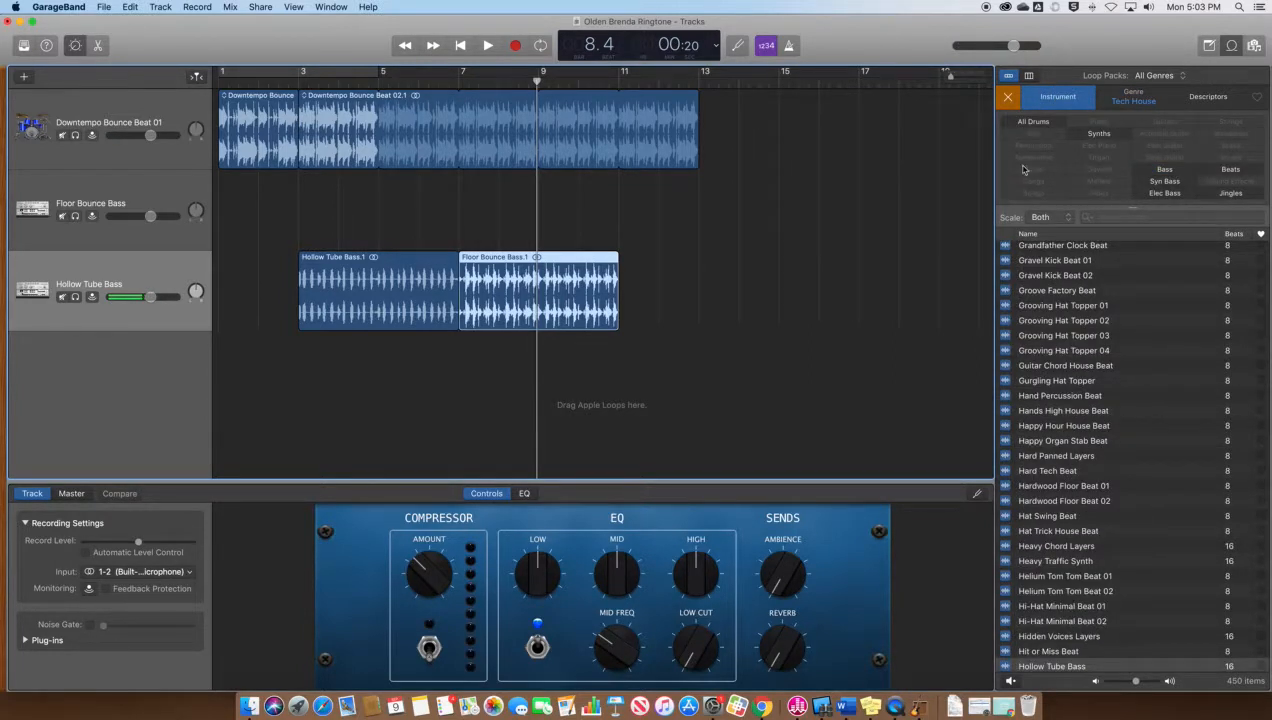
{"action": "left_click", "coordinate": [1168, 183]}
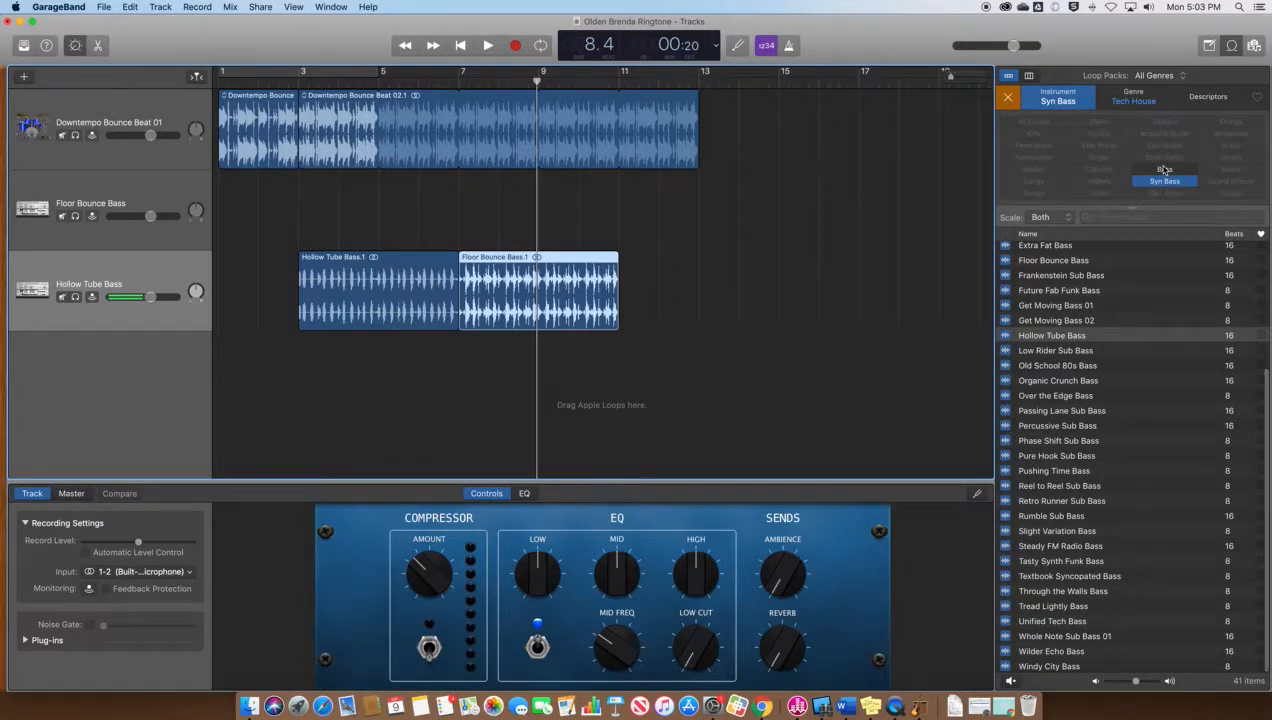
{"action": "left_click", "coordinate": [1134, 98]}
{"action": "left_click", "coordinate": [1057, 100]}
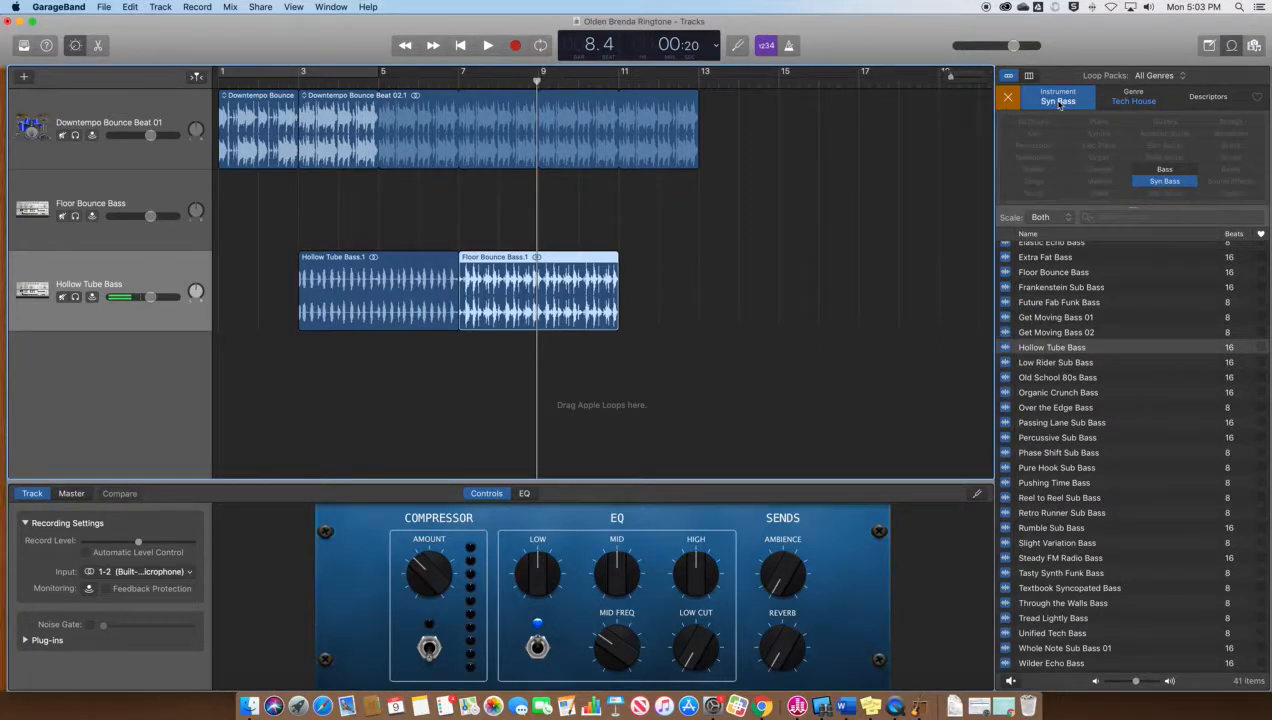
{"action": "left_click", "coordinate": [1058, 101]}
{"action": "left_click", "coordinate": [1060, 101]}
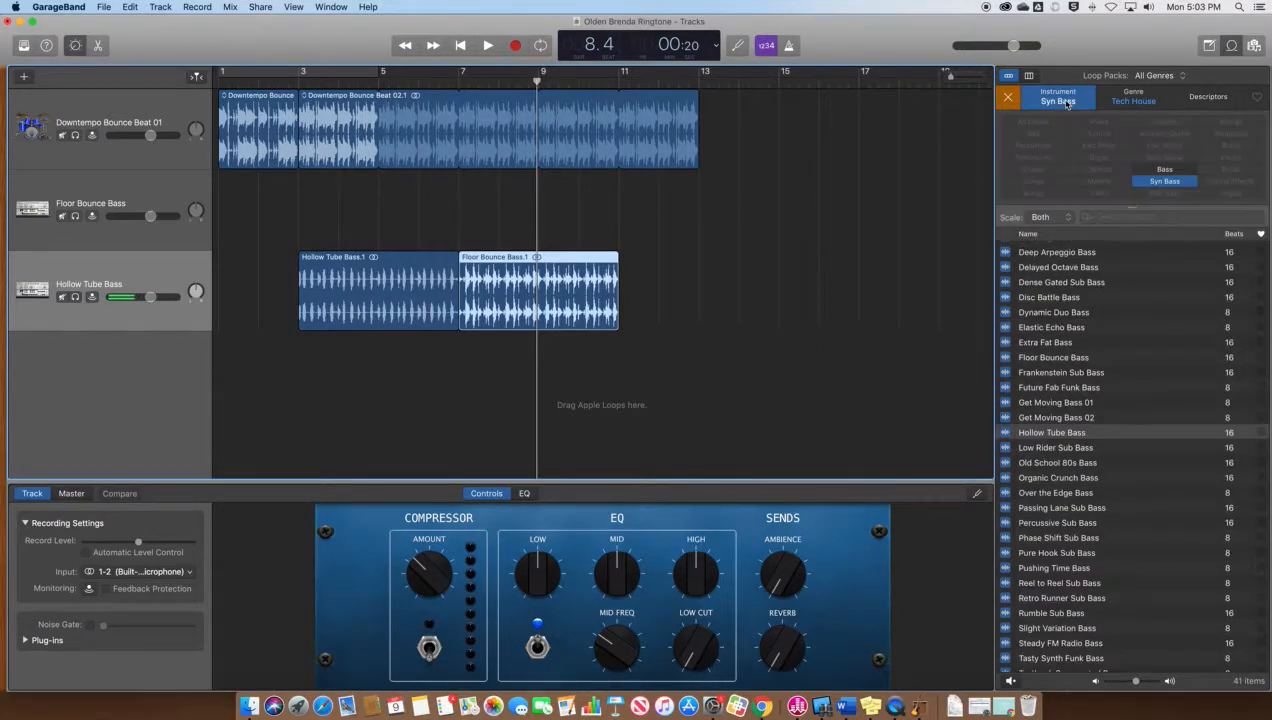
{"action": "left_click", "coordinate": [1166, 183]}
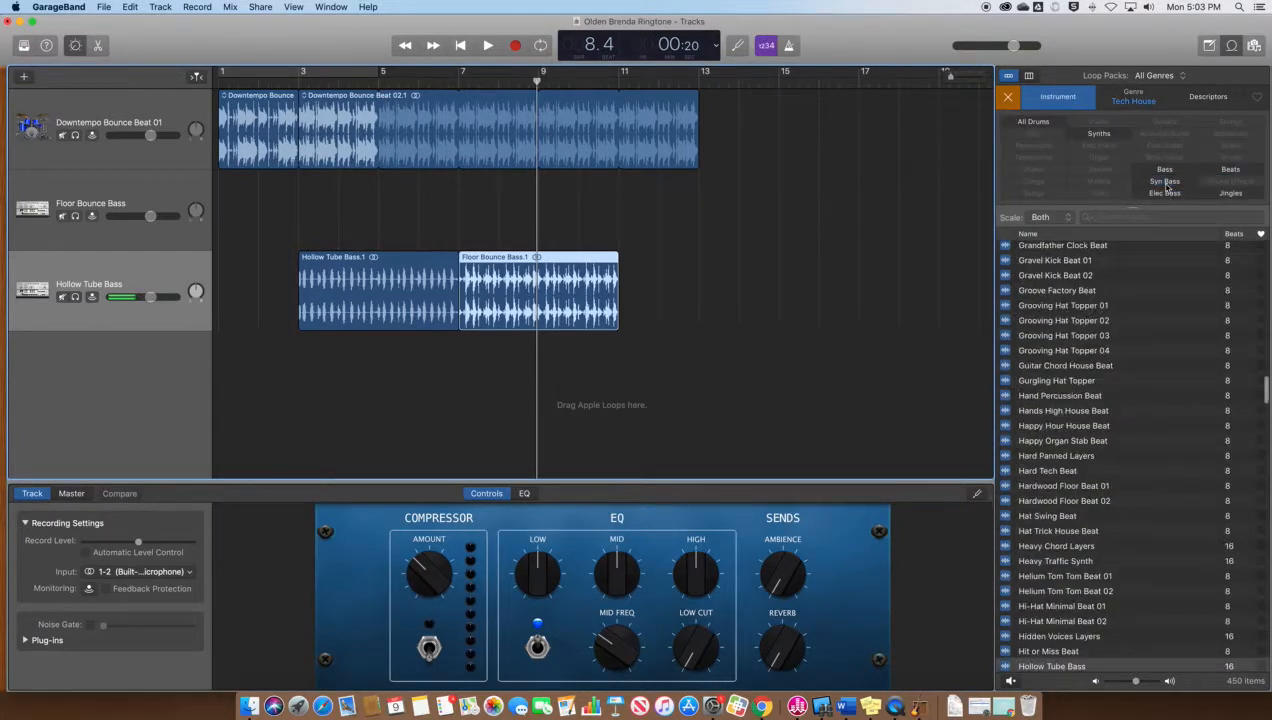
Replace the Tech House genre filter with Modern R&B, trying Indie along the way, then show the instrument keywords
{"action": "left_click", "coordinate": [1136, 100]}
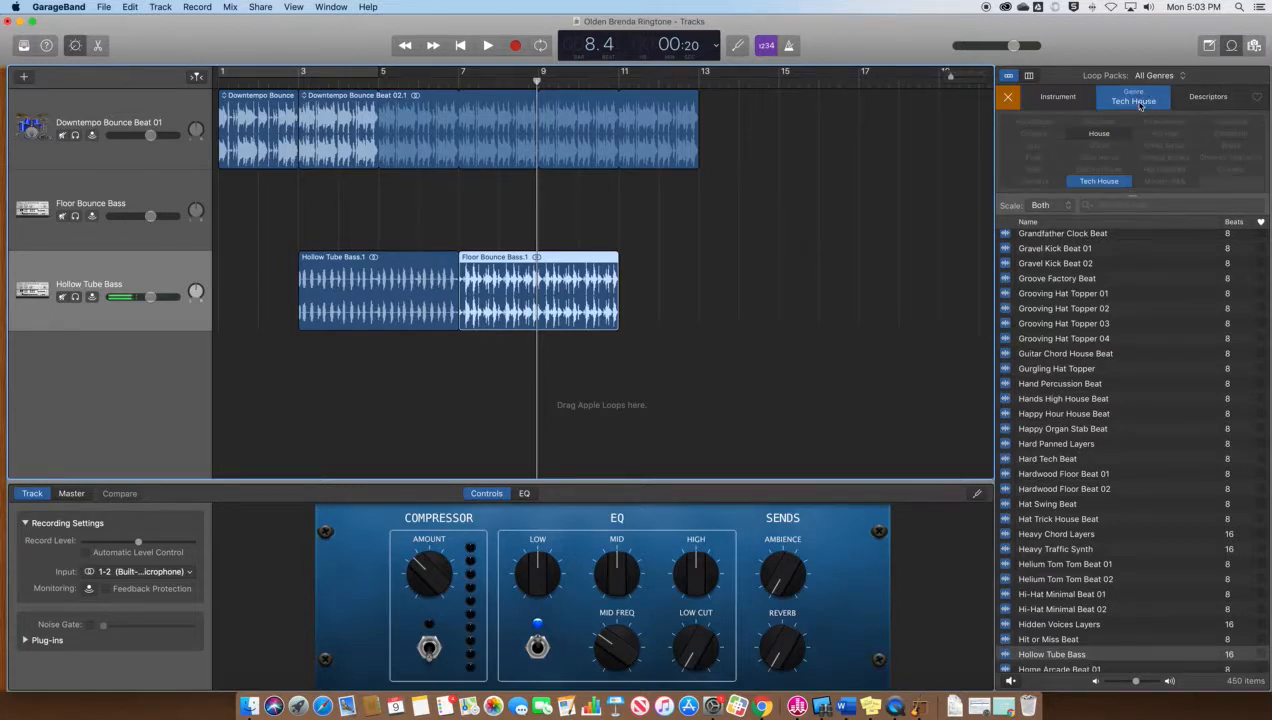
{"action": "left_click", "coordinate": [1106, 186]}
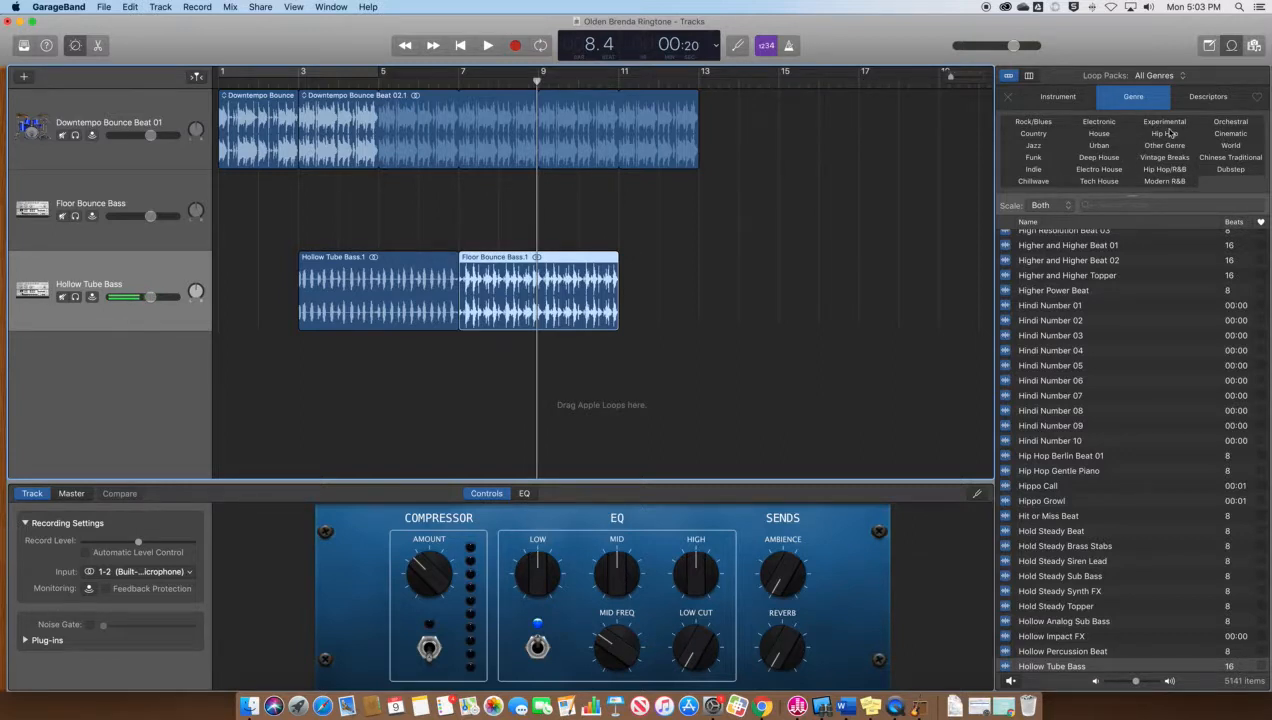
{"action": "left_click", "coordinate": [1035, 170]}
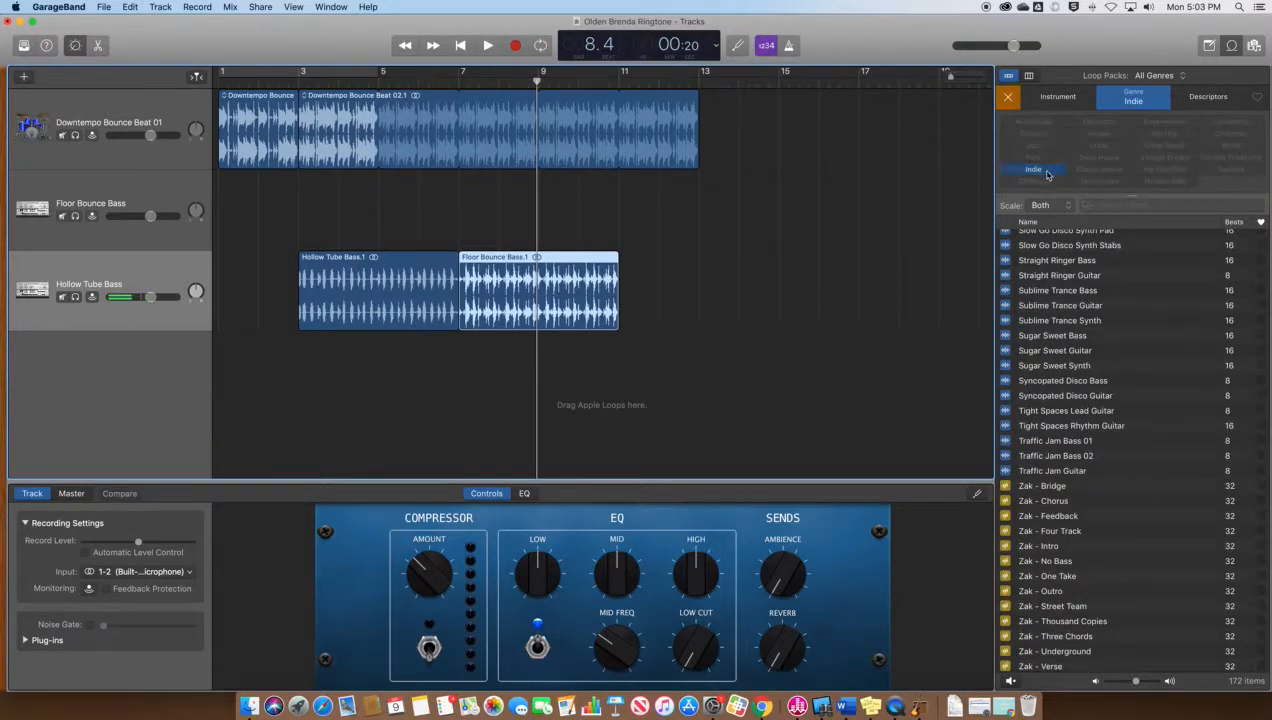
{"action": "left_click", "coordinate": [1047, 175]}
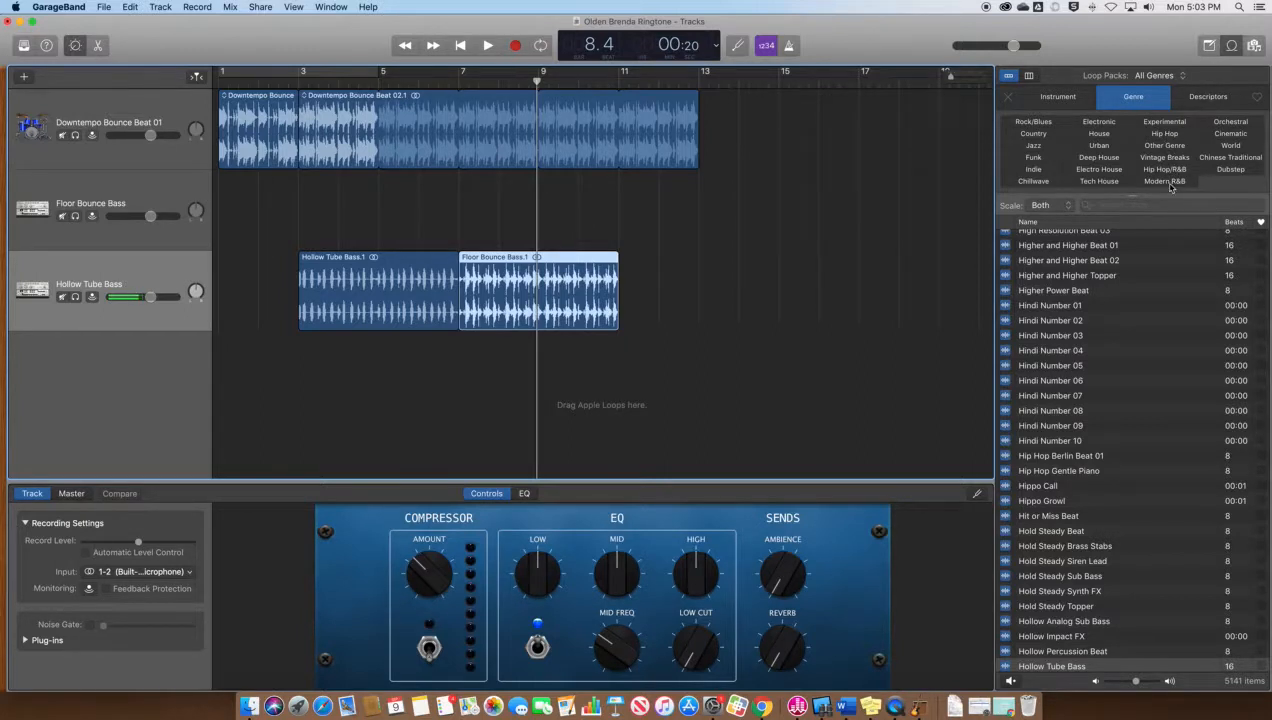
{"action": "left_click", "coordinate": [1170, 183]}
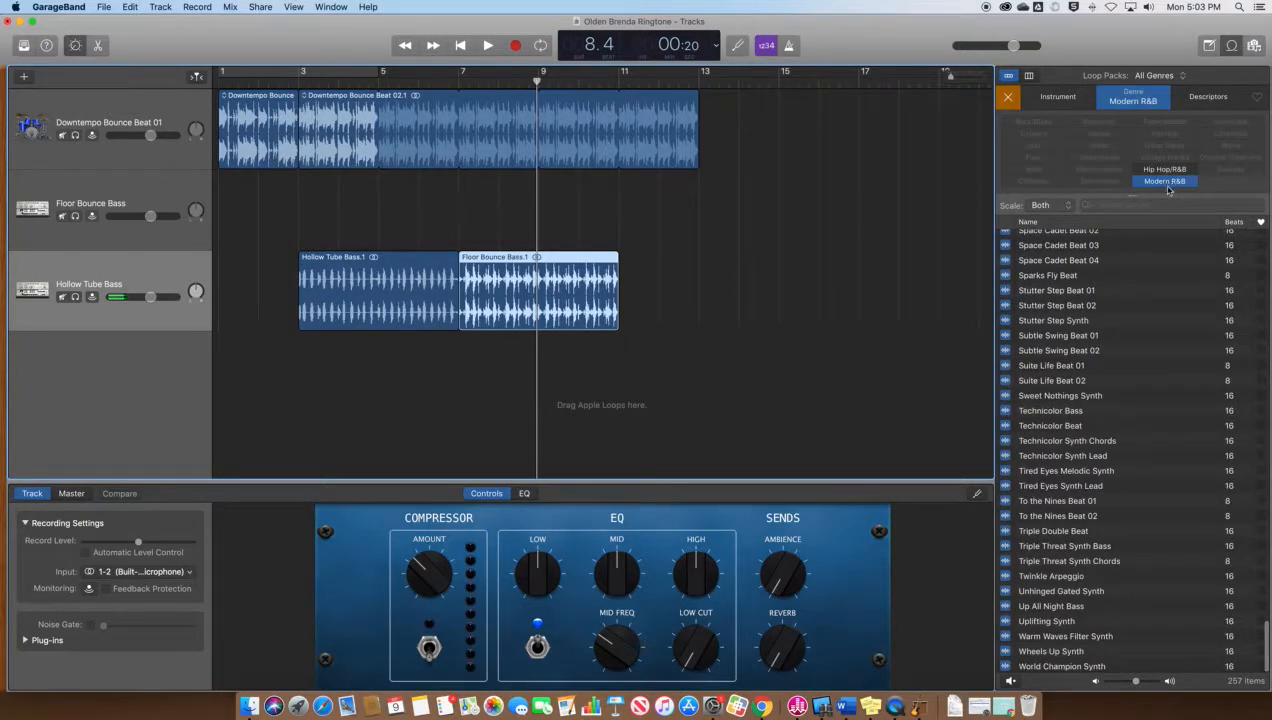
{"action": "left_click", "coordinate": [1064, 99]}
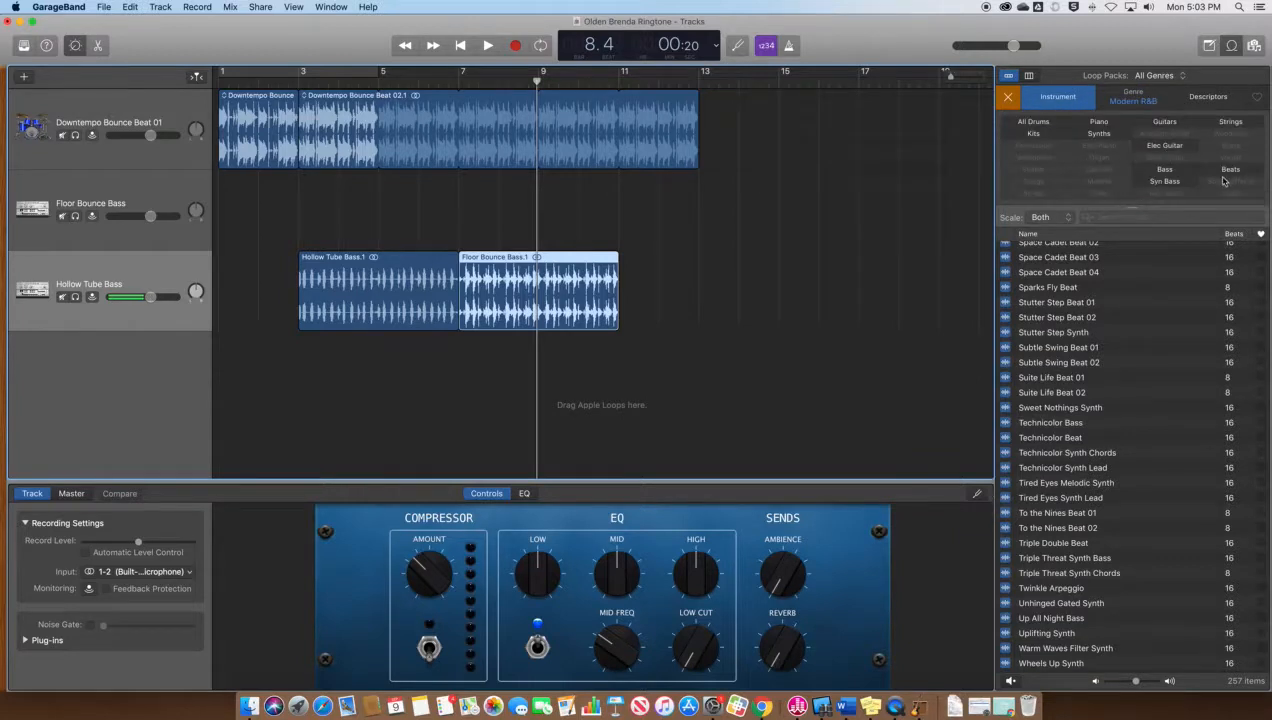
Narrow the loops to Guitars and audition Heart's Desire Synth Guitar, Rendezvous Synth Guitar and Shine Bright Guitar
{"action": "left_click", "coordinate": [1165, 122]}
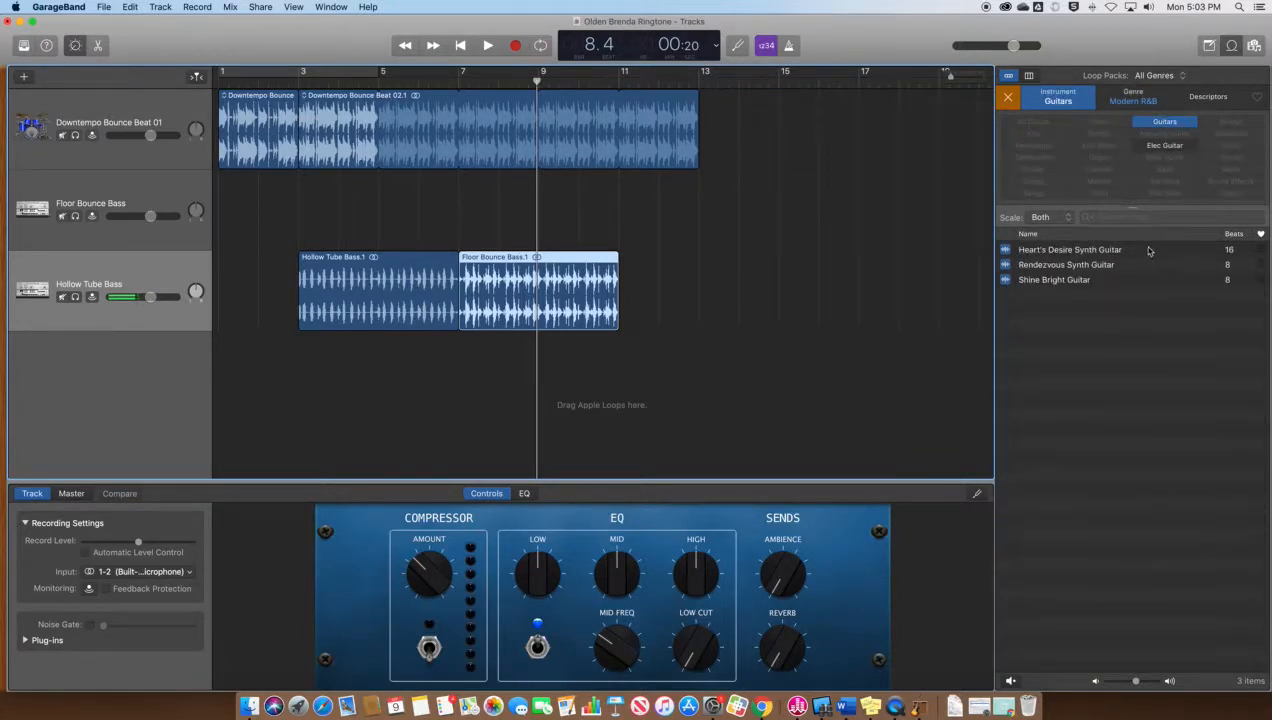
{"action": "left_click", "coordinate": [1005, 253]}
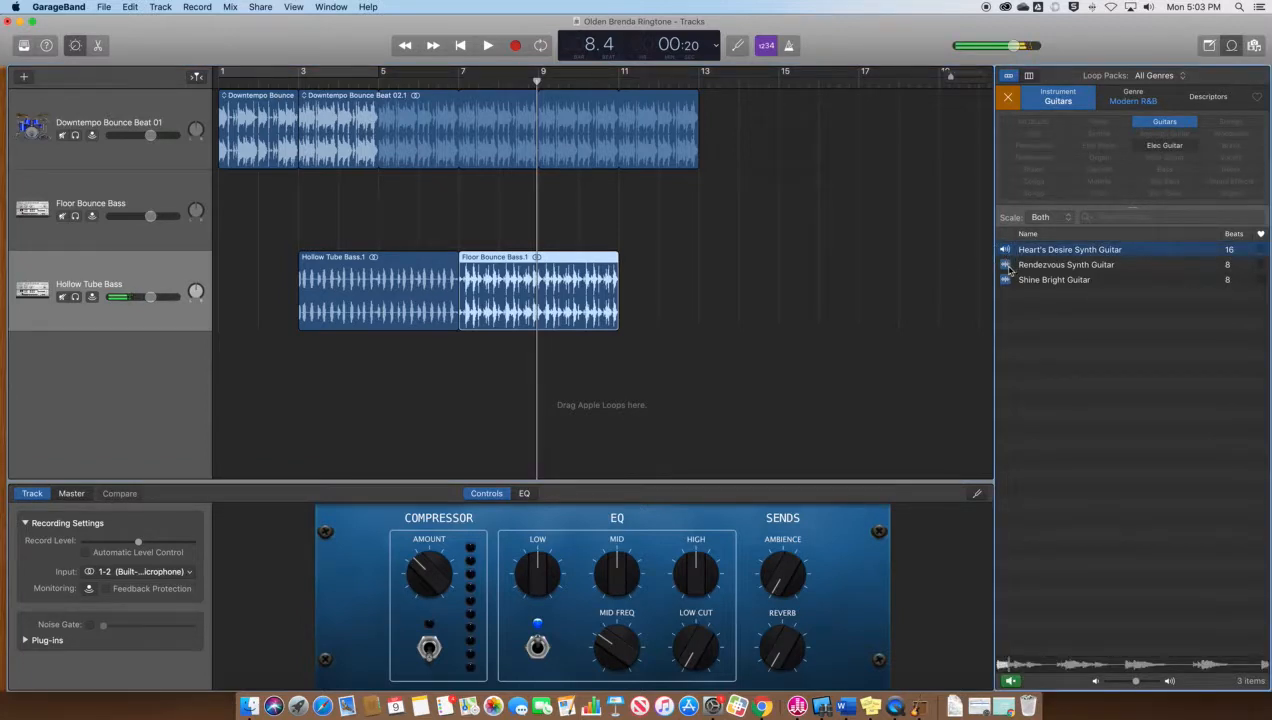
{"action": "left_click", "coordinate": [1008, 266]}
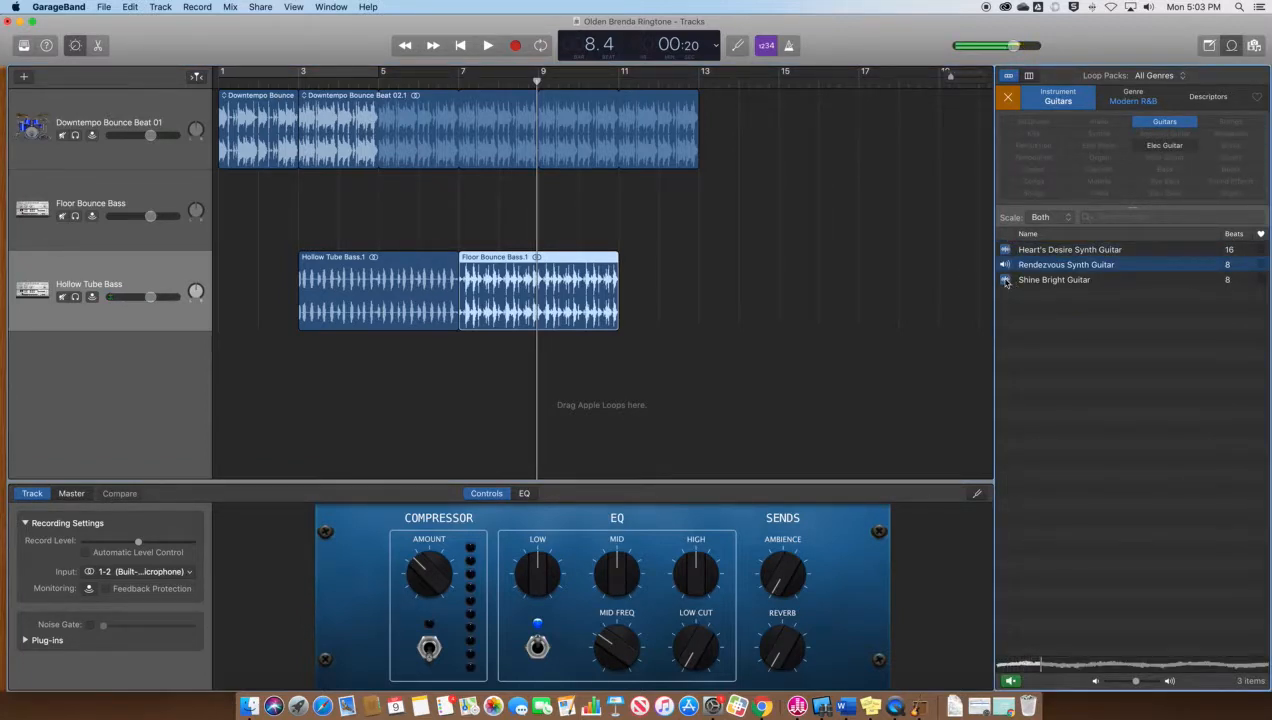
{"action": "left_click", "coordinate": [1006, 281]}
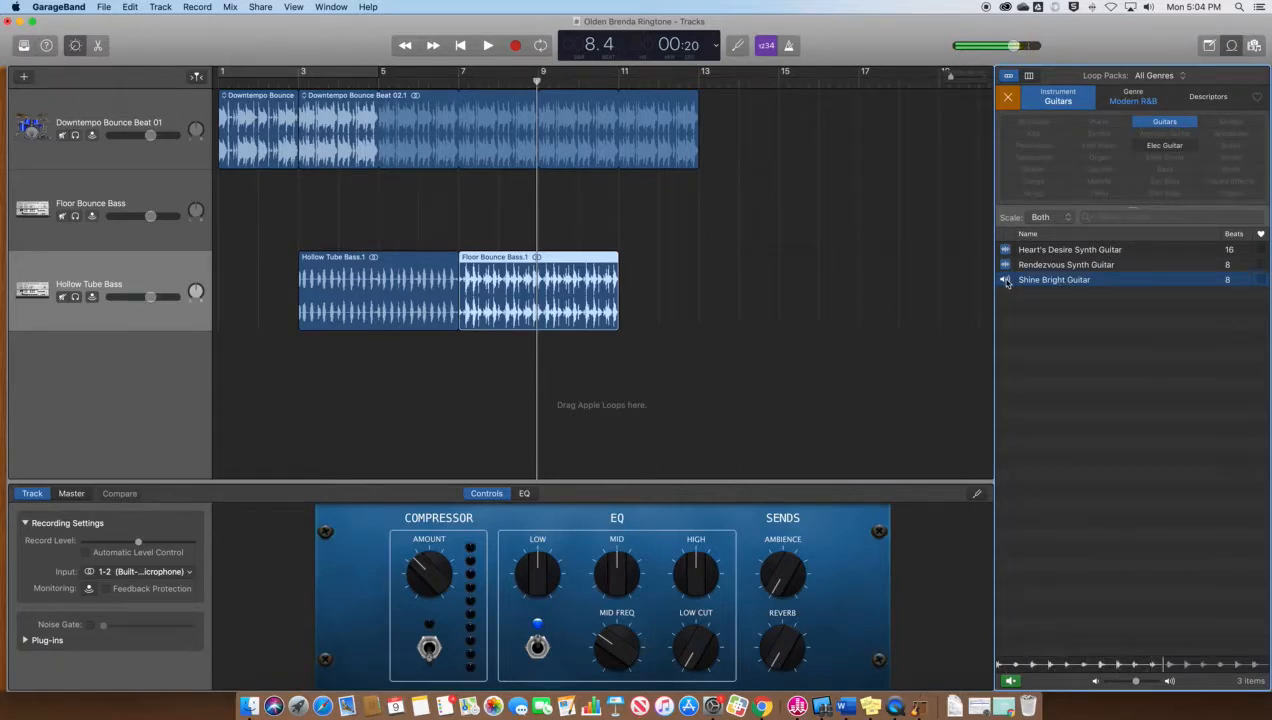
{"action": "left_click", "coordinate": [1006, 281]}
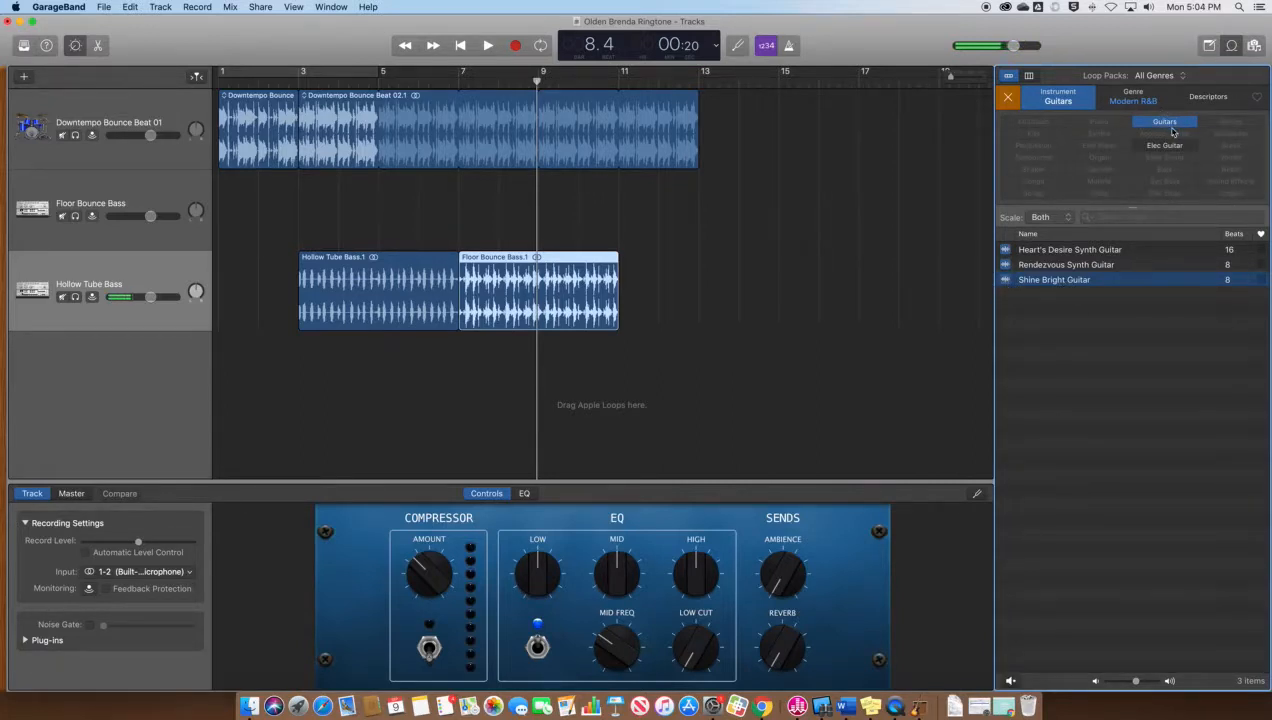
Switch the genre from Modern R&B to Hip Hop/R&B and audition the House Fever, House For You and Knockout Rhythm guitars
{"action": "left_click", "coordinate": [1128, 103]}
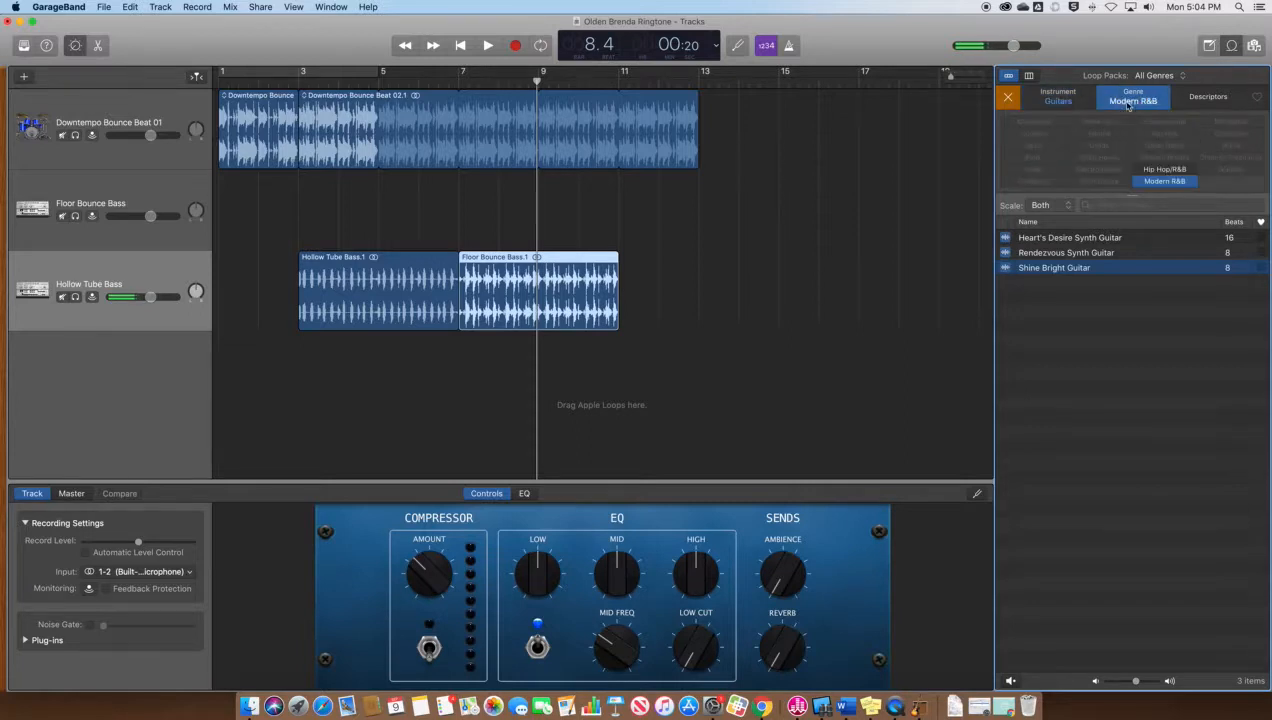
{"action": "left_click", "coordinate": [1166, 182]}
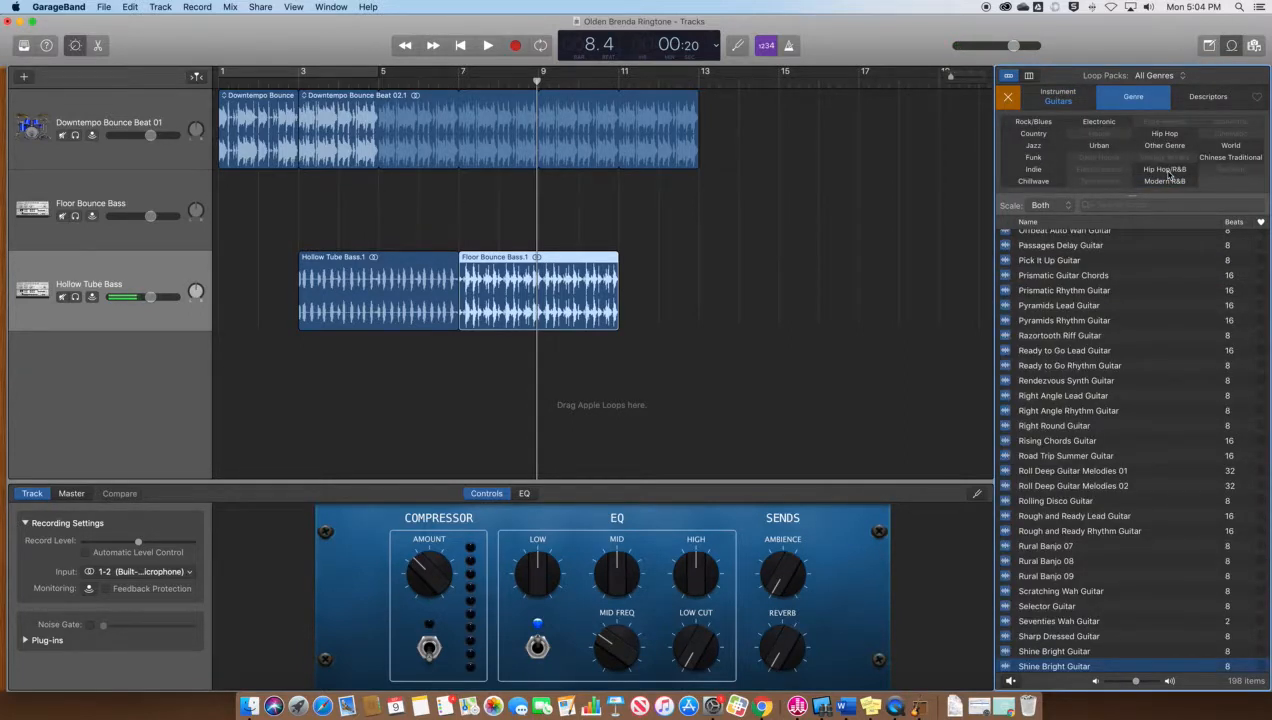
{"action": "left_click", "coordinate": [1166, 170]}
{"action": "left_click", "coordinate": [1008, 306]}
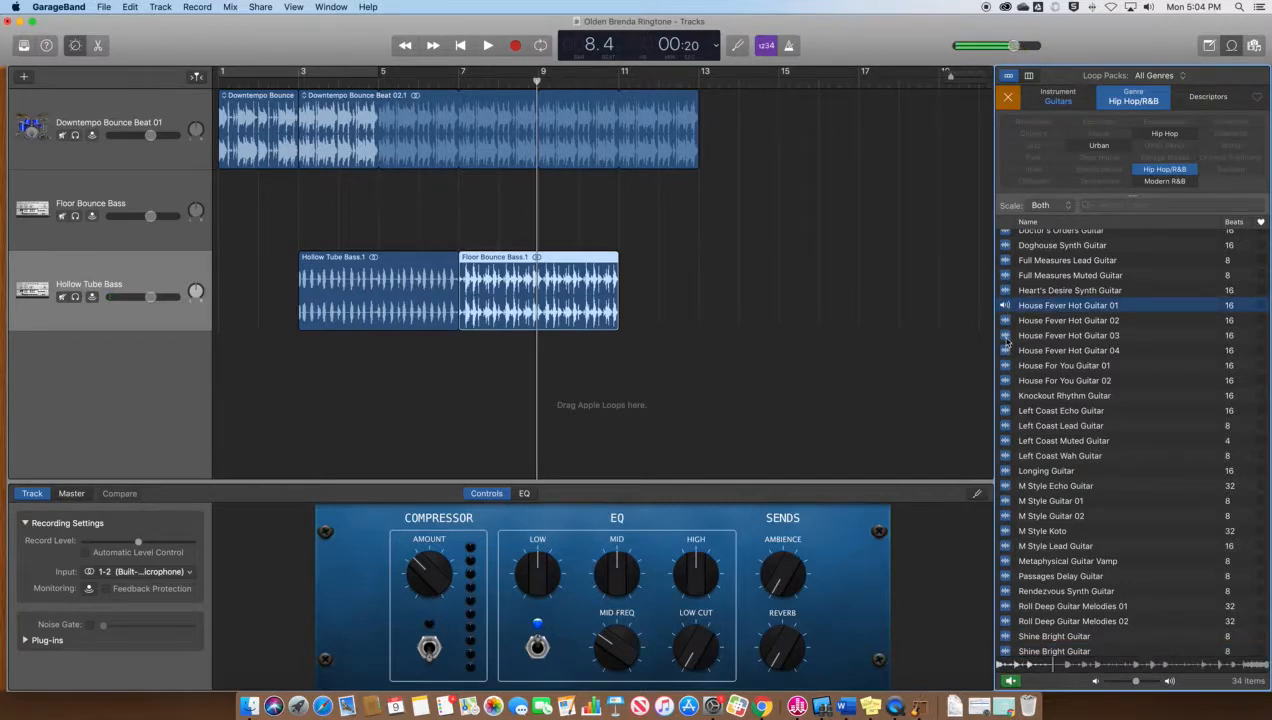
{"action": "left_click", "coordinate": [1006, 337]}
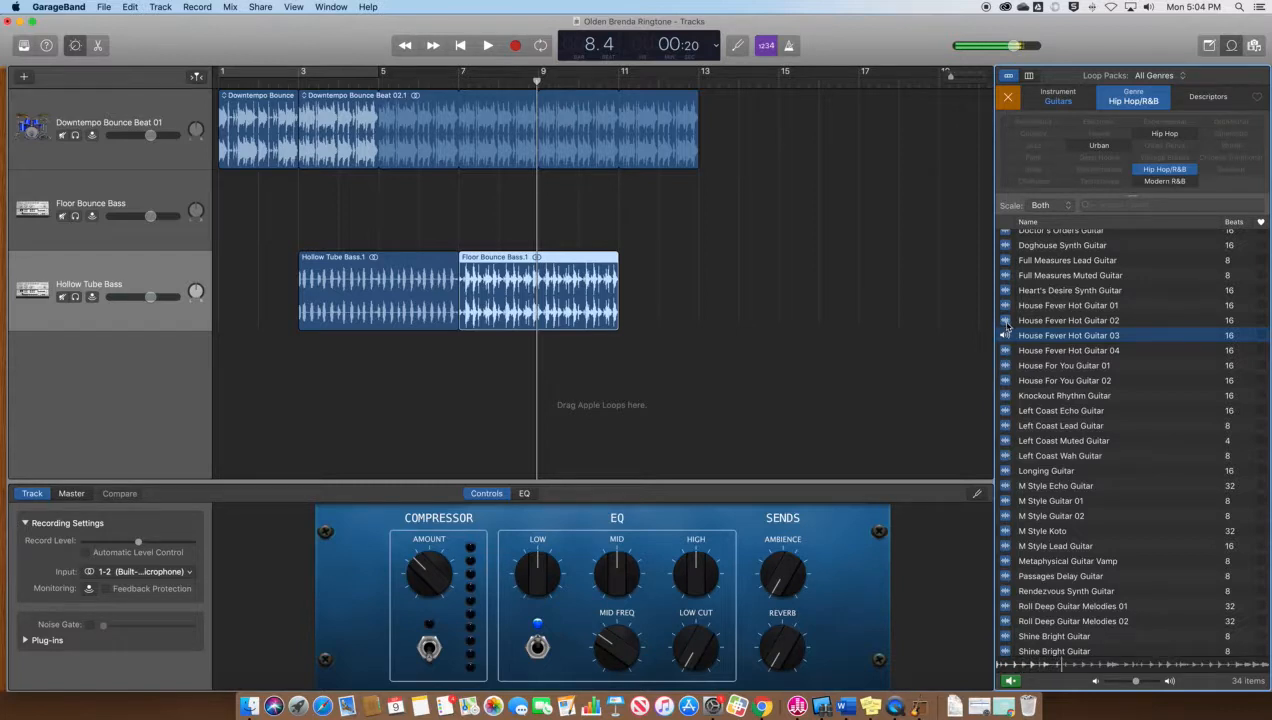
{"action": "left_click", "coordinate": [1006, 352]}
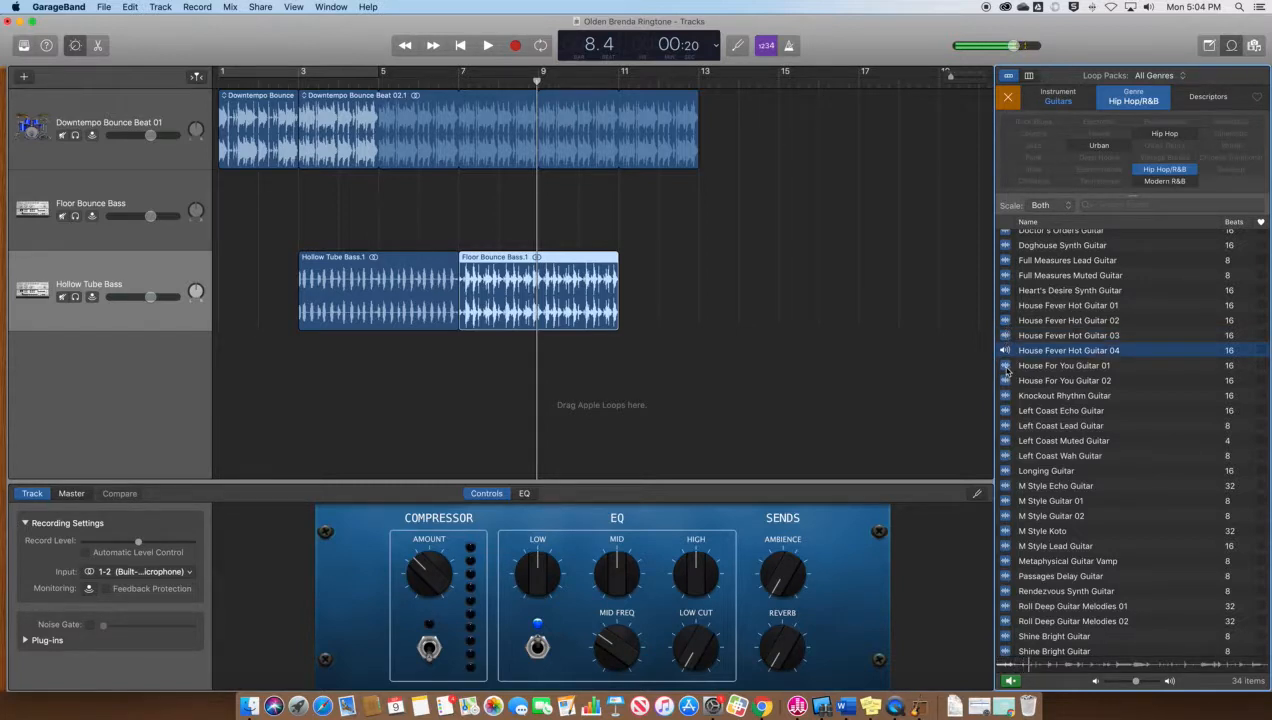
{"action": "left_click", "coordinate": [1006, 366]}
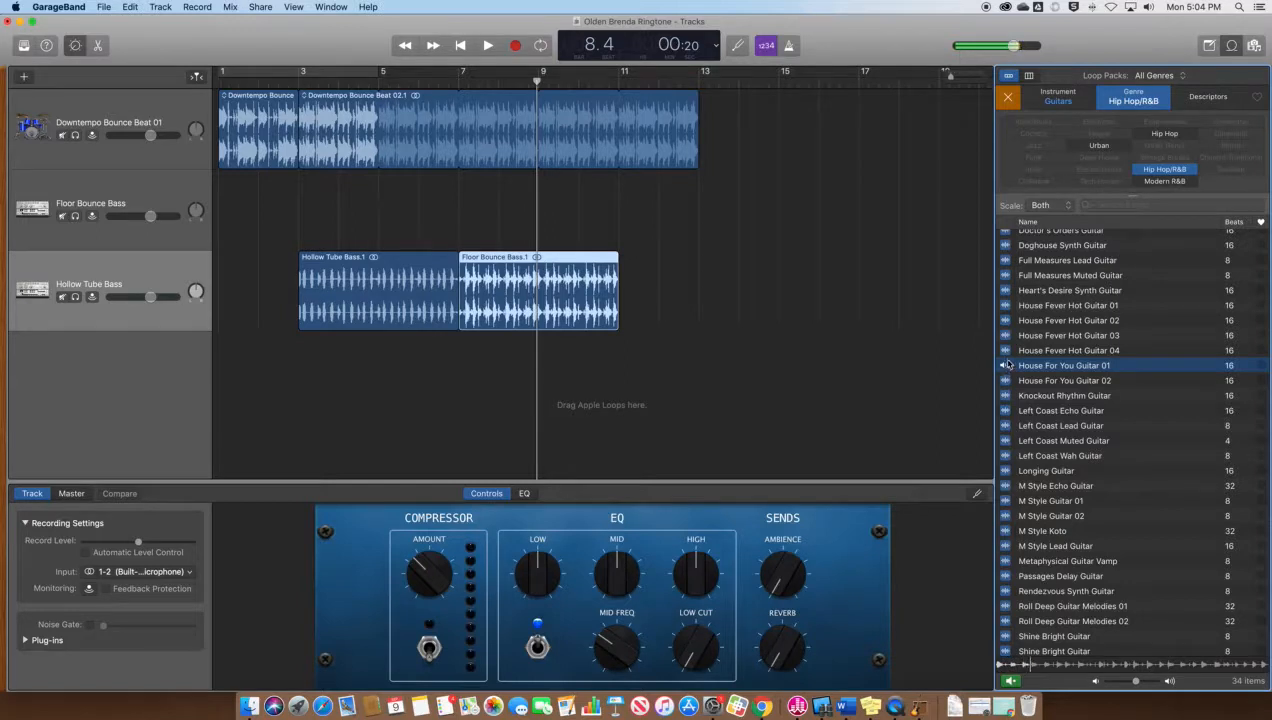
{"action": "left_click", "coordinate": [1006, 351]}
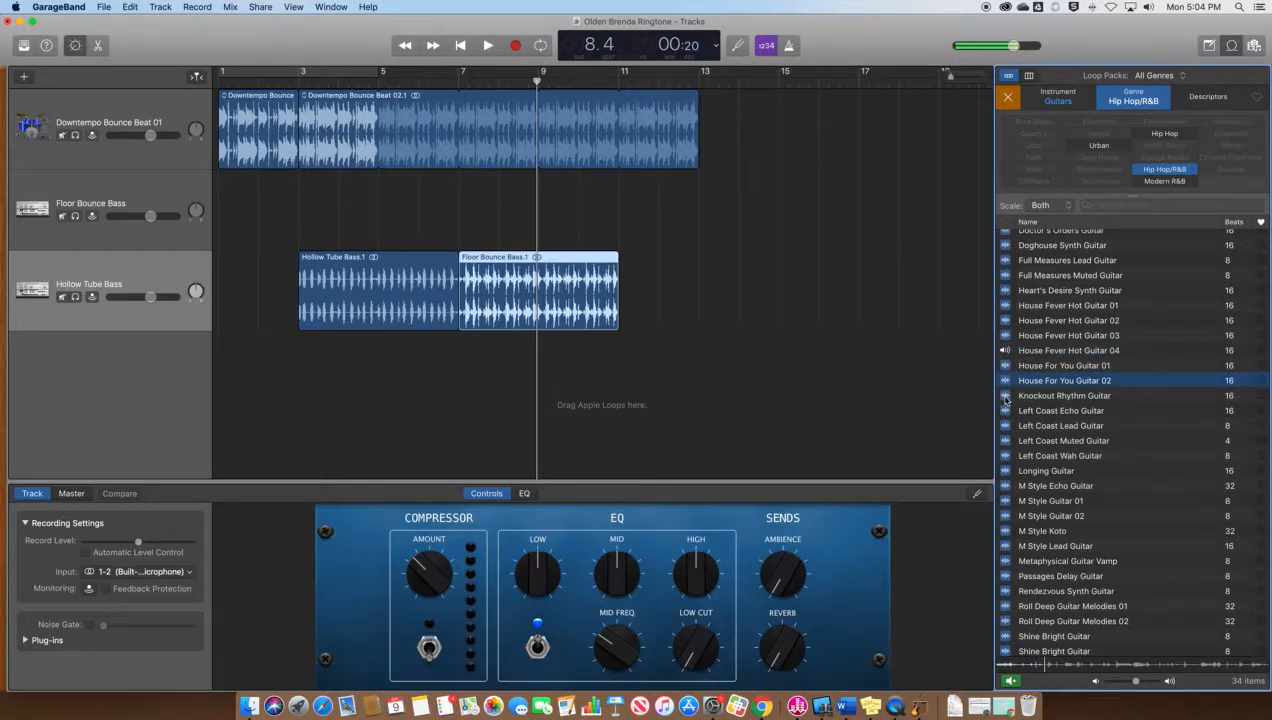
{"action": "left_click", "coordinate": [1006, 396]}
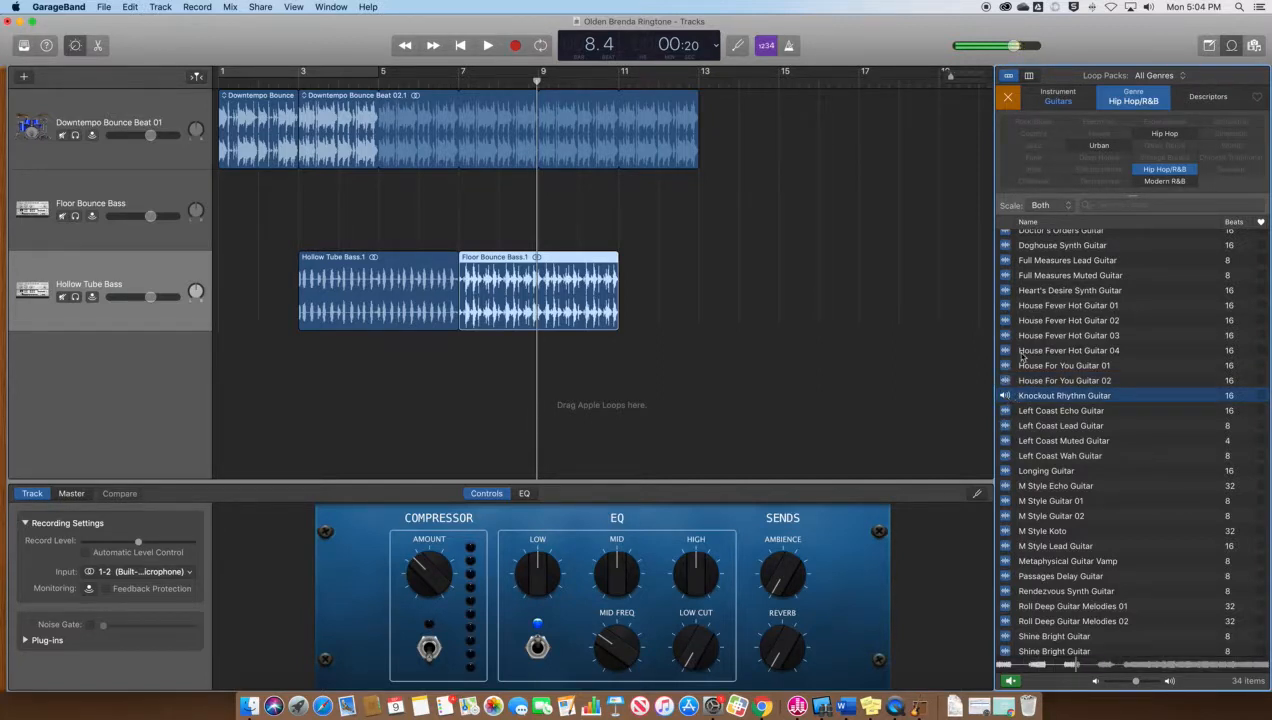
Audition Heart's Desire Synth Guitar, Full Measures Lead Guitar and Full Measures Muted Guitar
{"action": "left_click", "coordinate": [1008, 292]}
{"action": "scroll", "coordinate": [1012, 297], "scroll_direction": "up", "scroll_amount": 1}
{"action": "left_click", "coordinate": [1005, 279]}
{"action": "scroll", "coordinate": [1008, 295], "scroll_direction": "up", "scroll_amount": 1}
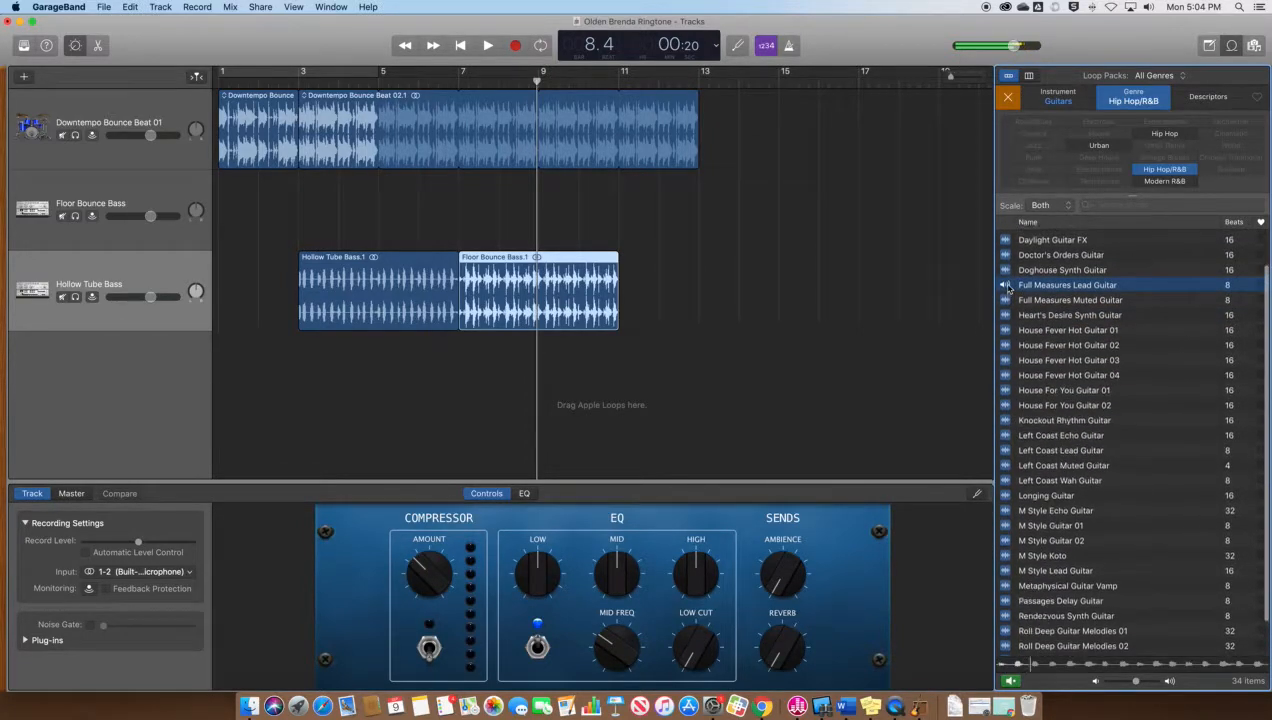
{"action": "left_click", "coordinate": [1005, 313]}
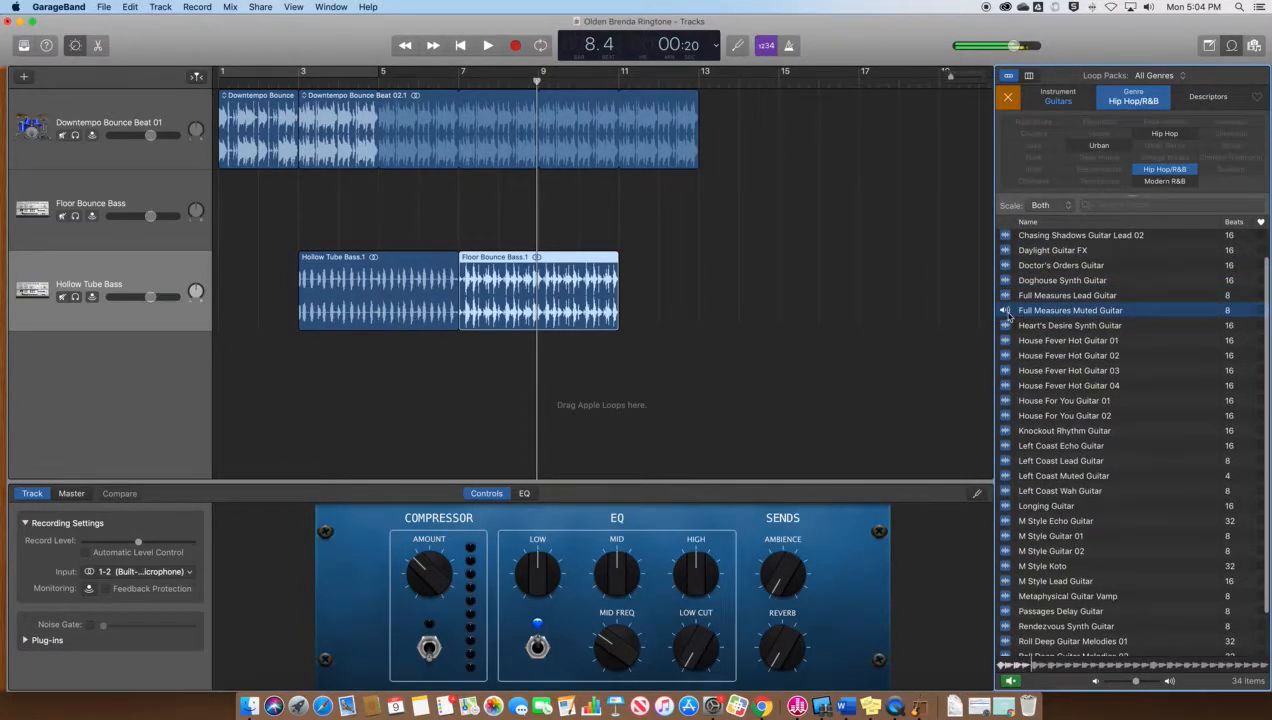
Add Full Measures Muted Guitar on a new track at bar 3, followed by Full Measures Lead Guitar at bar 5
{"action": "left_click_drag", "start_coordinate": [1080, 316], "coordinate": [310, 357]}
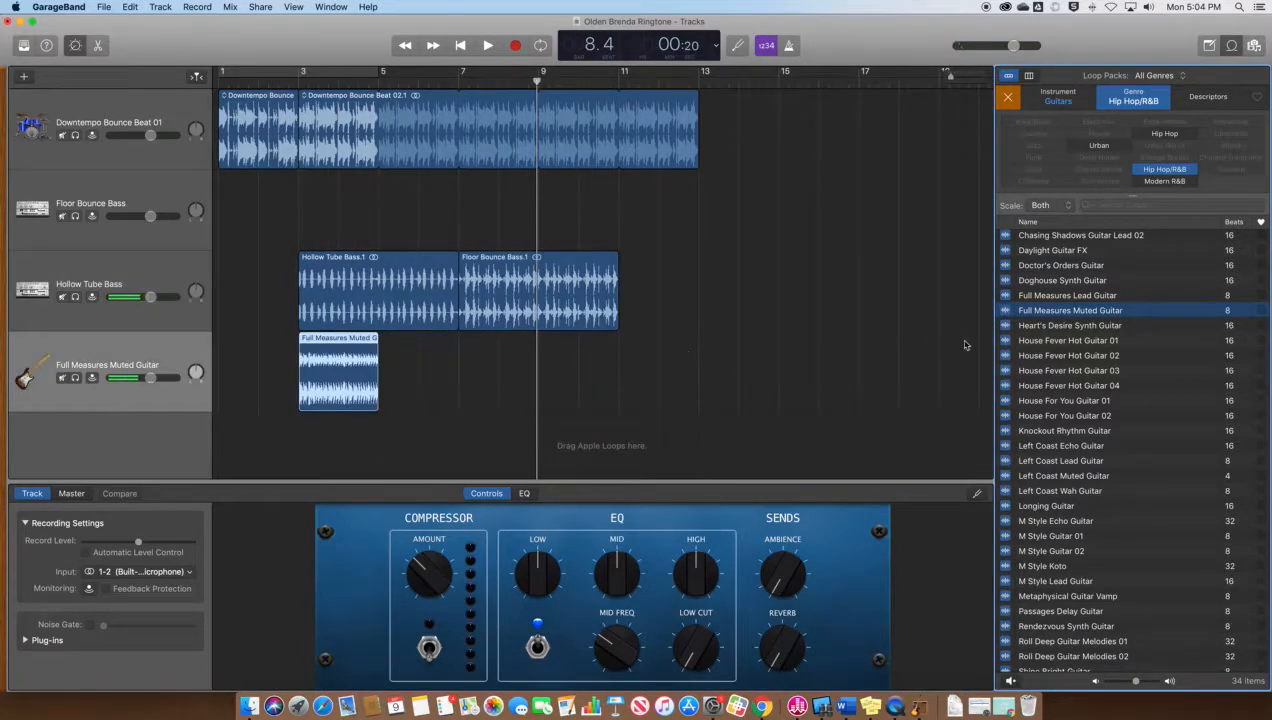
{"action": "left_click", "coordinate": [1087, 297]}
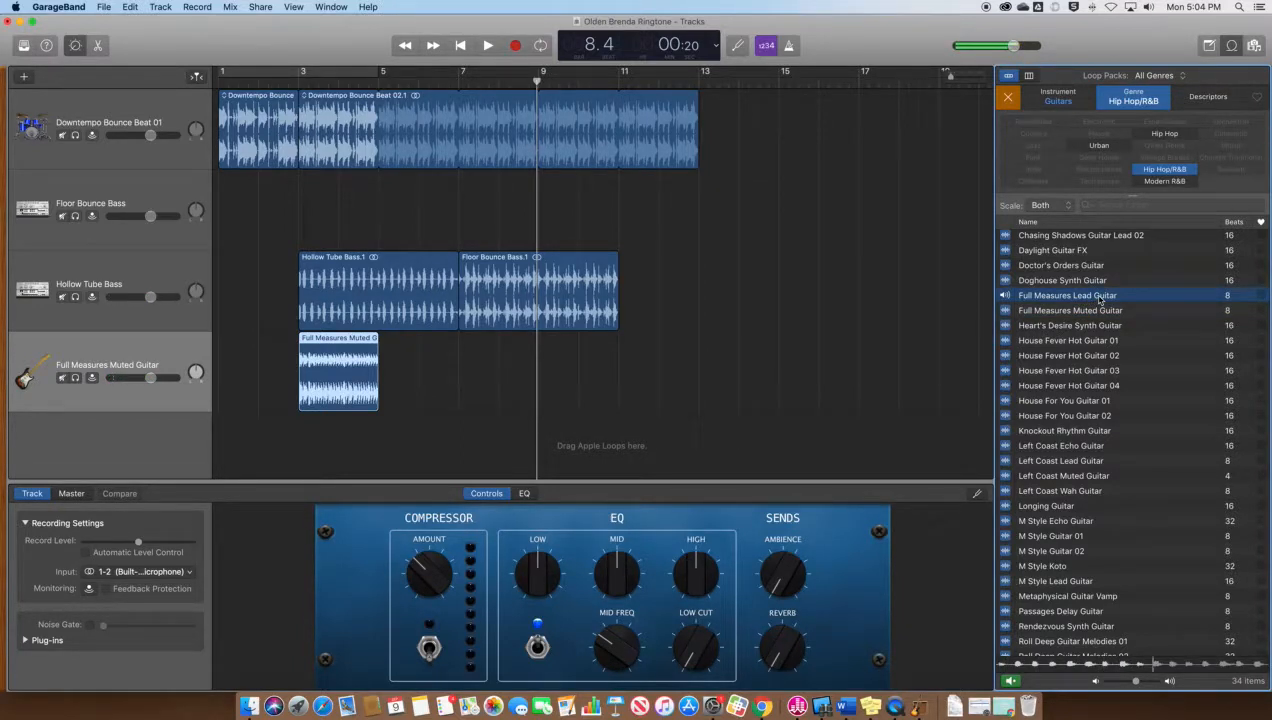
{"action": "left_click_drag", "start_coordinate": [1099, 298], "coordinate": [378, 396]}
Play the arrangement from near bar 1 and stop it
{"action": "left_click", "coordinate": [236, 84]}
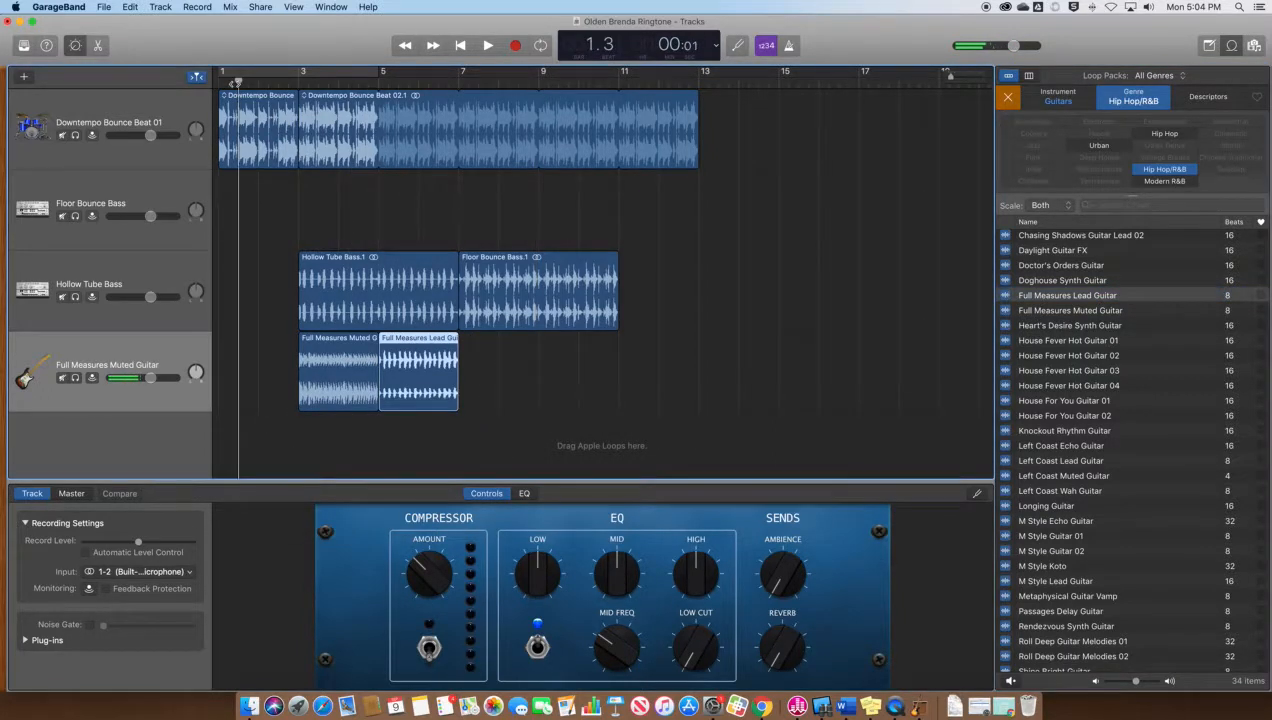
{"action": "key", "text": "space"}
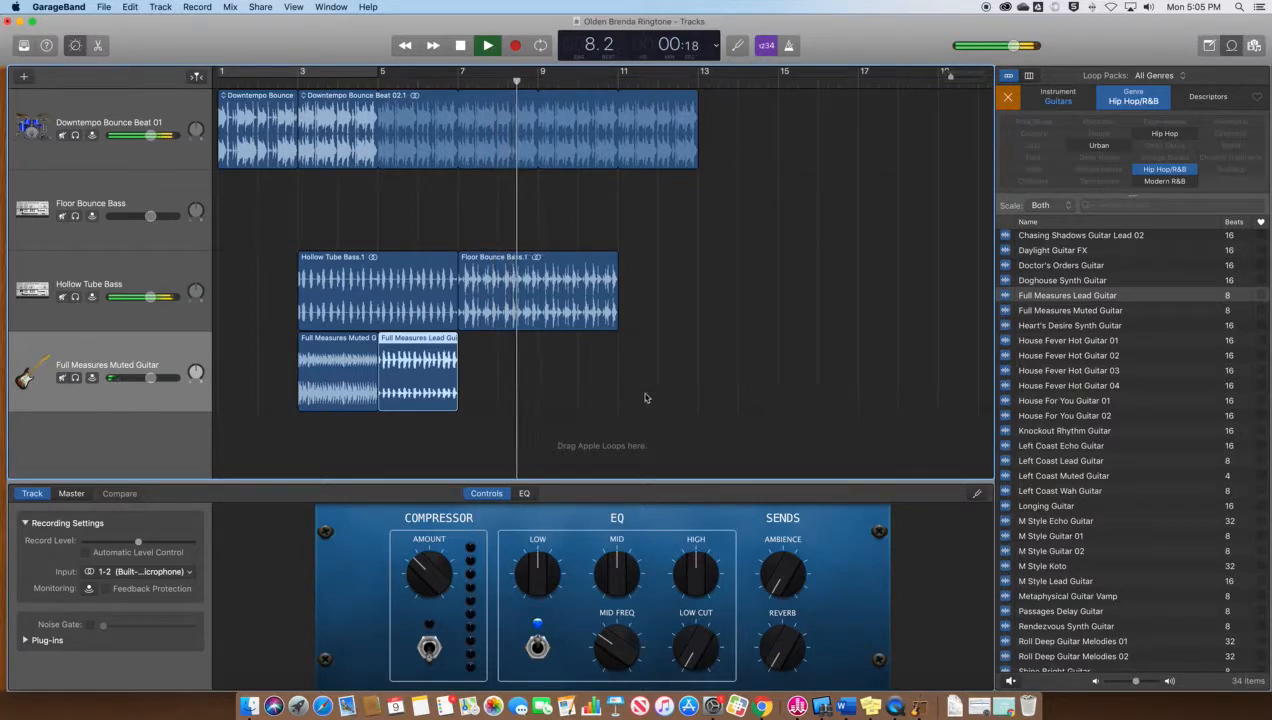
{"action": "key", "text": "space"}
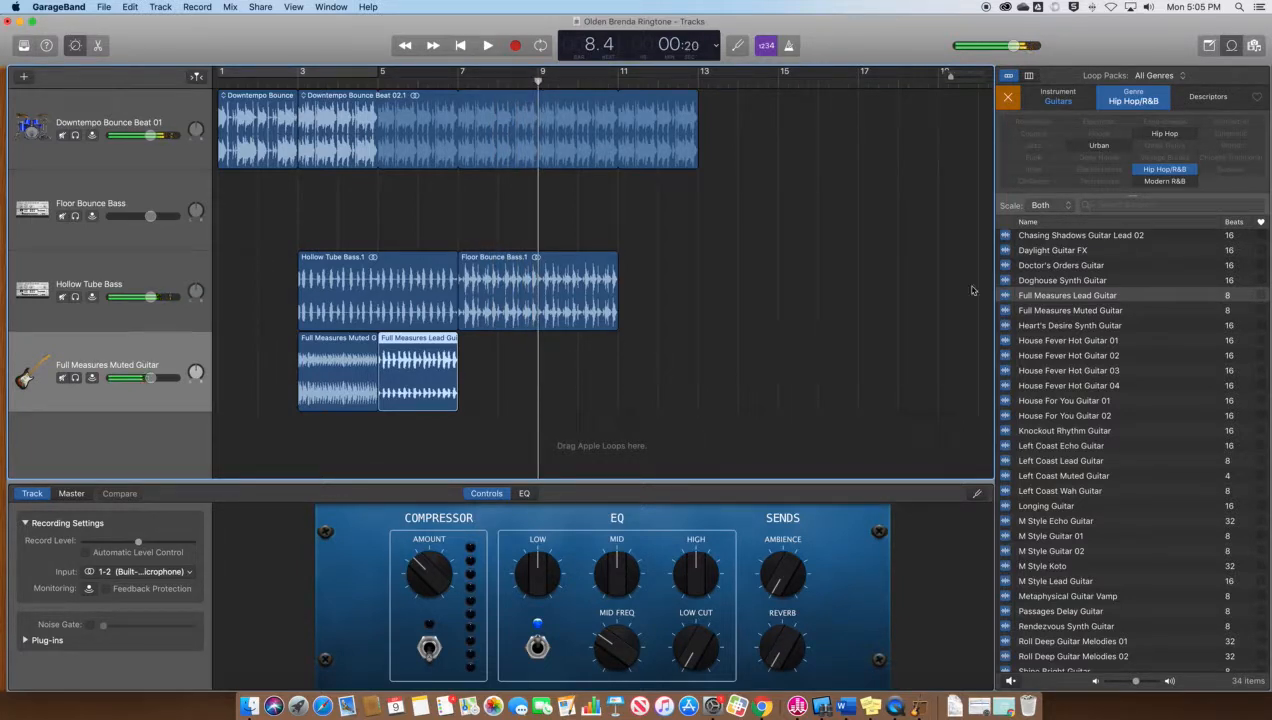
Add Urban to the genre filter and audition House For You Guitar 02 and 01
{"action": "left_click", "coordinate": [1099, 146]}
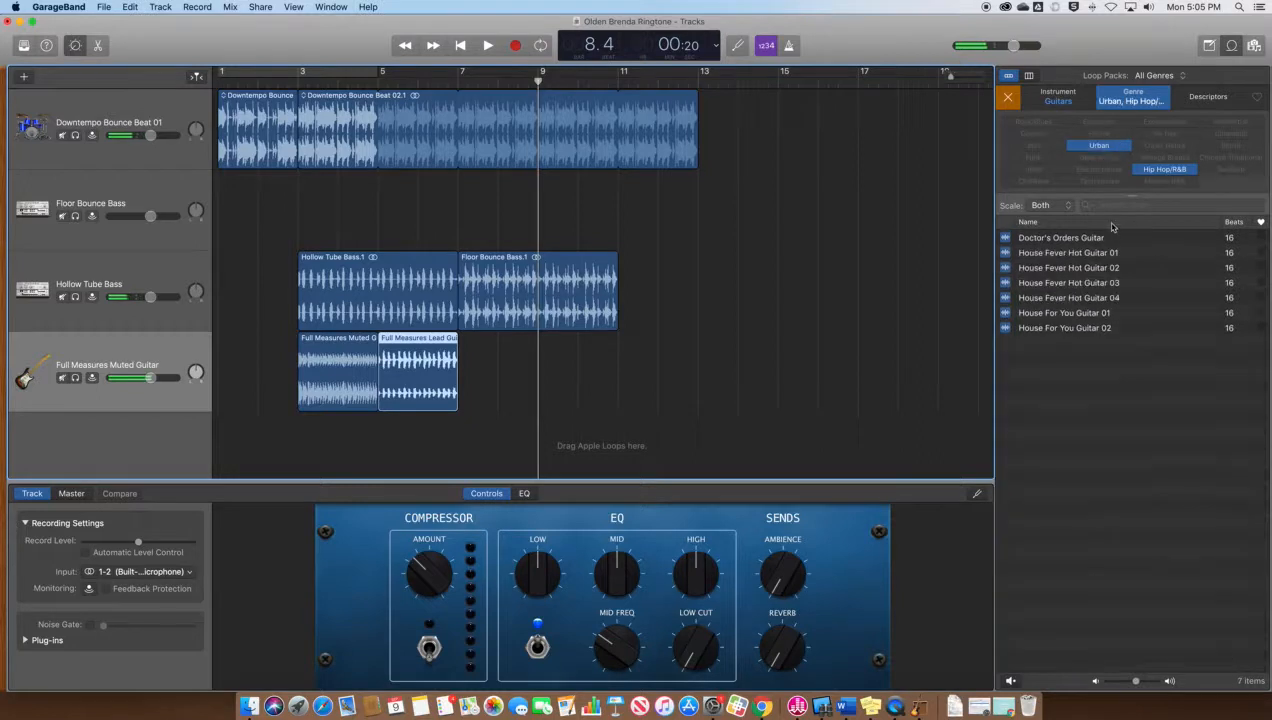
{"action": "left_click", "coordinate": [1005, 328]}
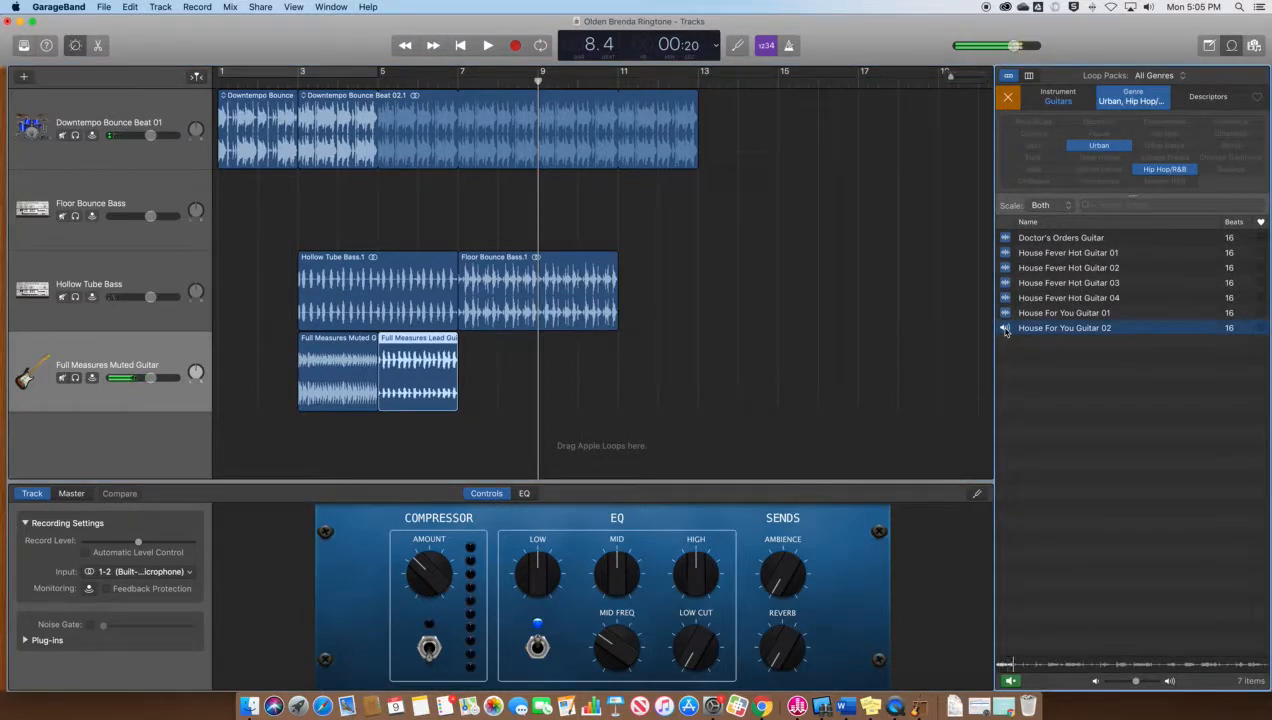
{"action": "left_click", "coordinate": [1005, 314]}
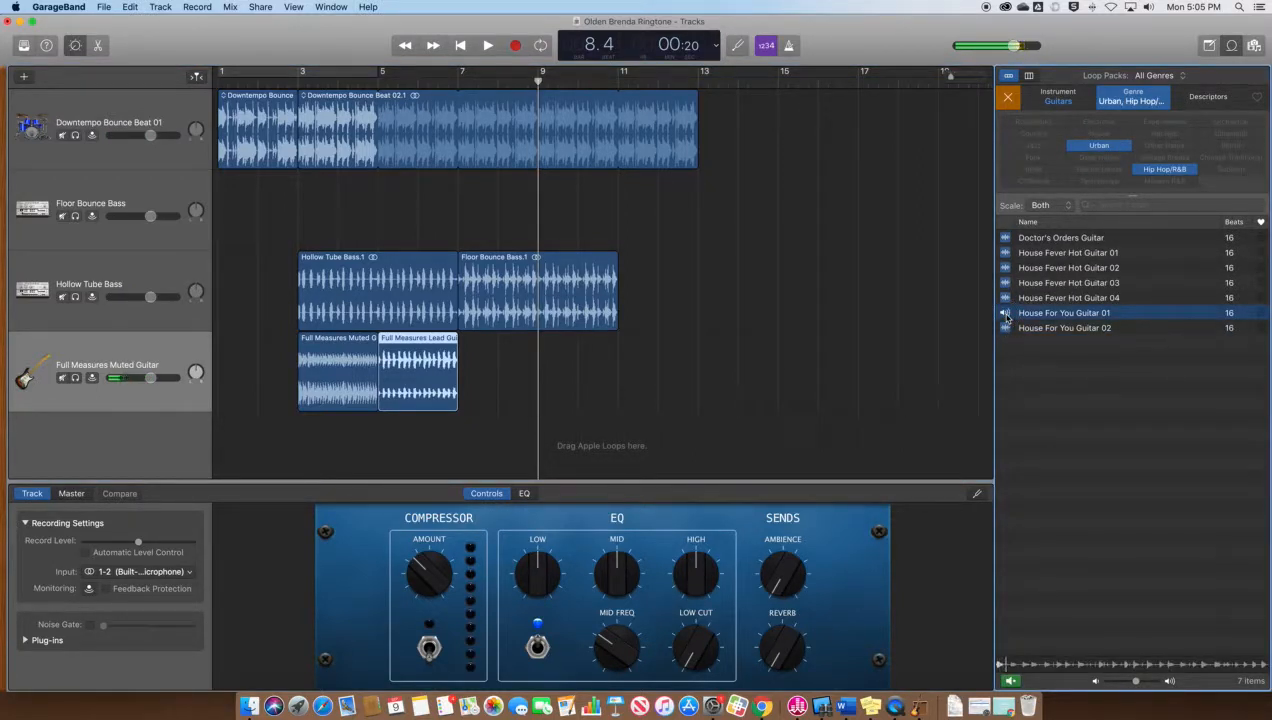
{"action": "left_click", "coordinate": [1006, 314]}
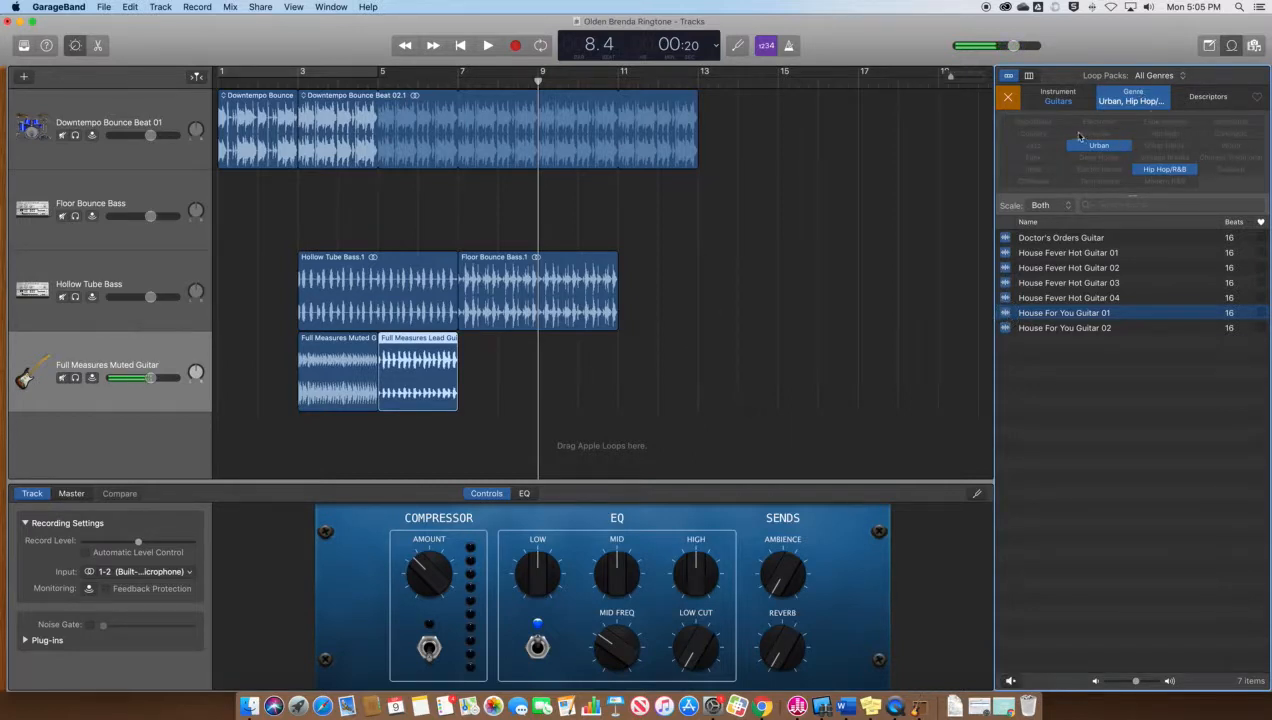
Switch the instrument filter from Guitars to Sound Effects and audition Christy Background 16
{"action": "left_click", "coordinate": [1059, 101]}
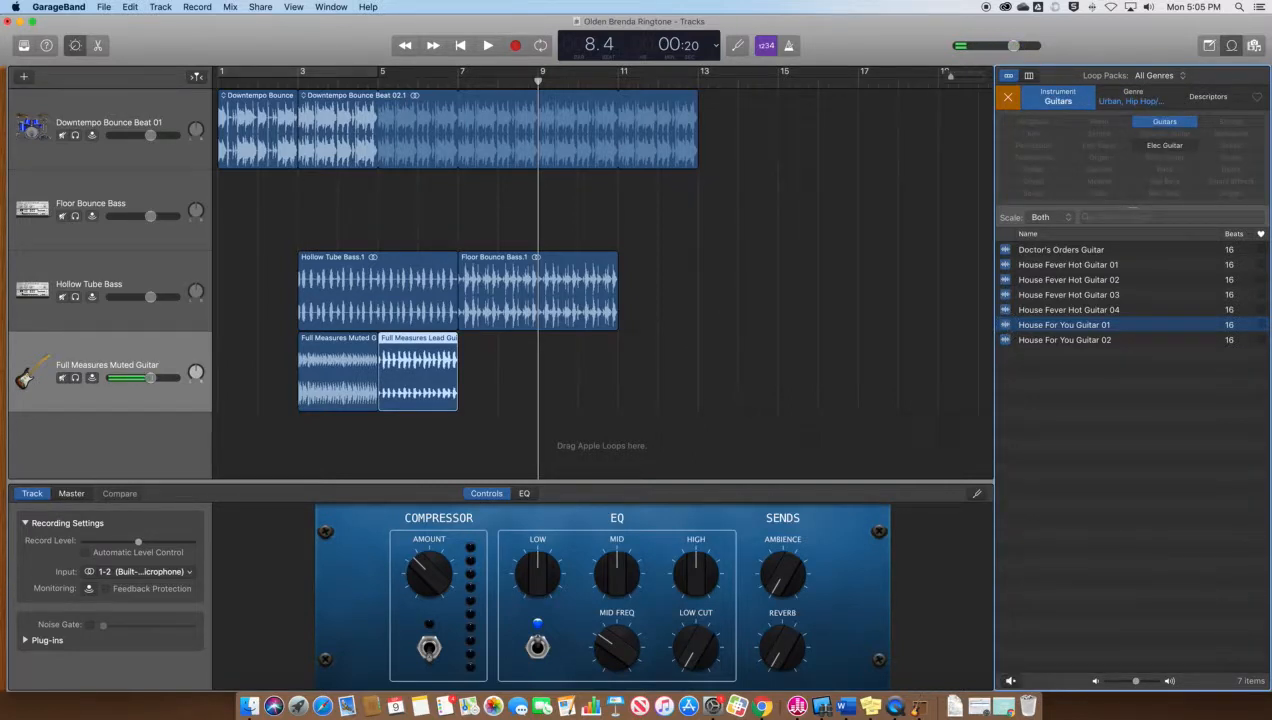
{"action": "left_click", "coordinate": [1160, 121]}
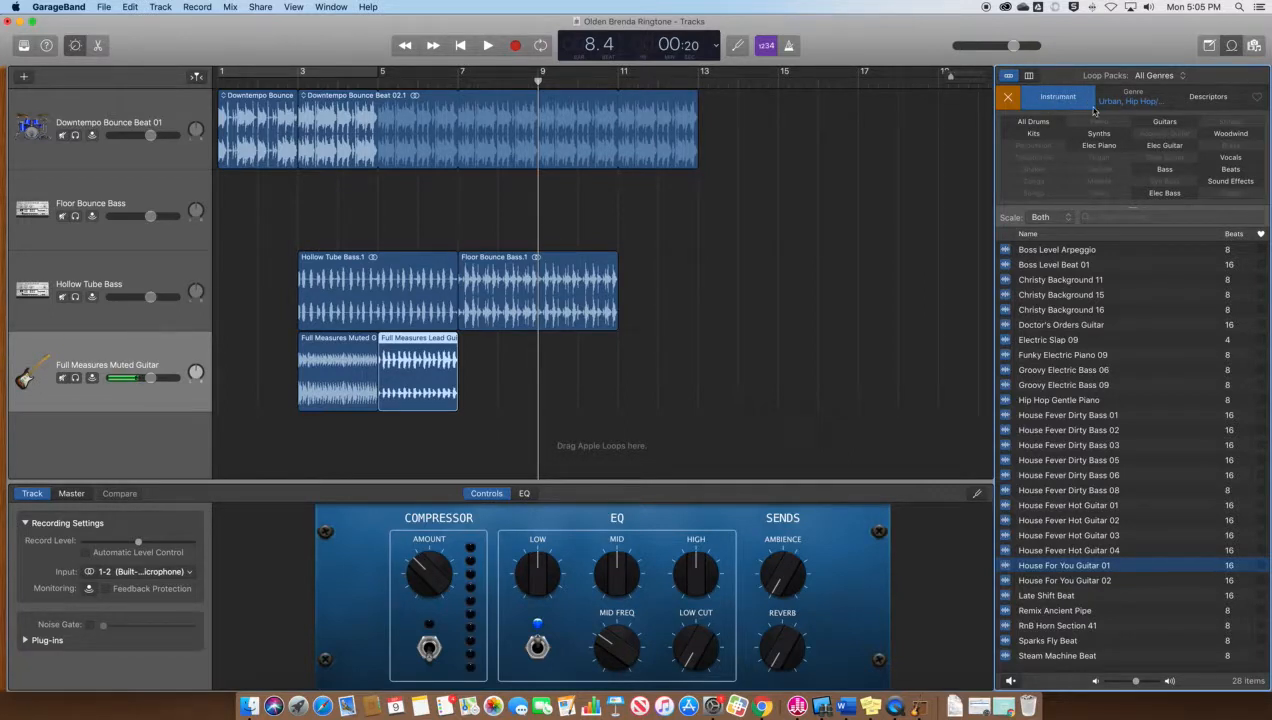
{"action": "left_click", "coordinate": [1233, 182]}
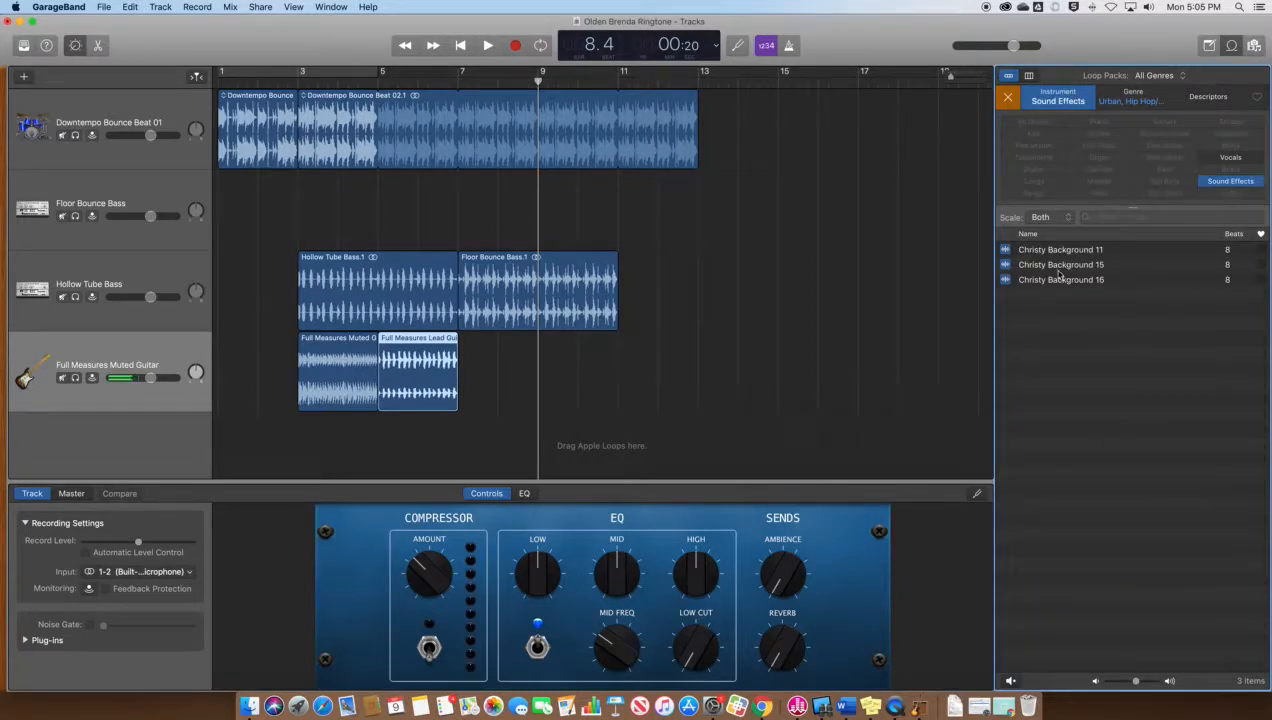
{"action": "left_click", "coordinate": [1006, 281]}
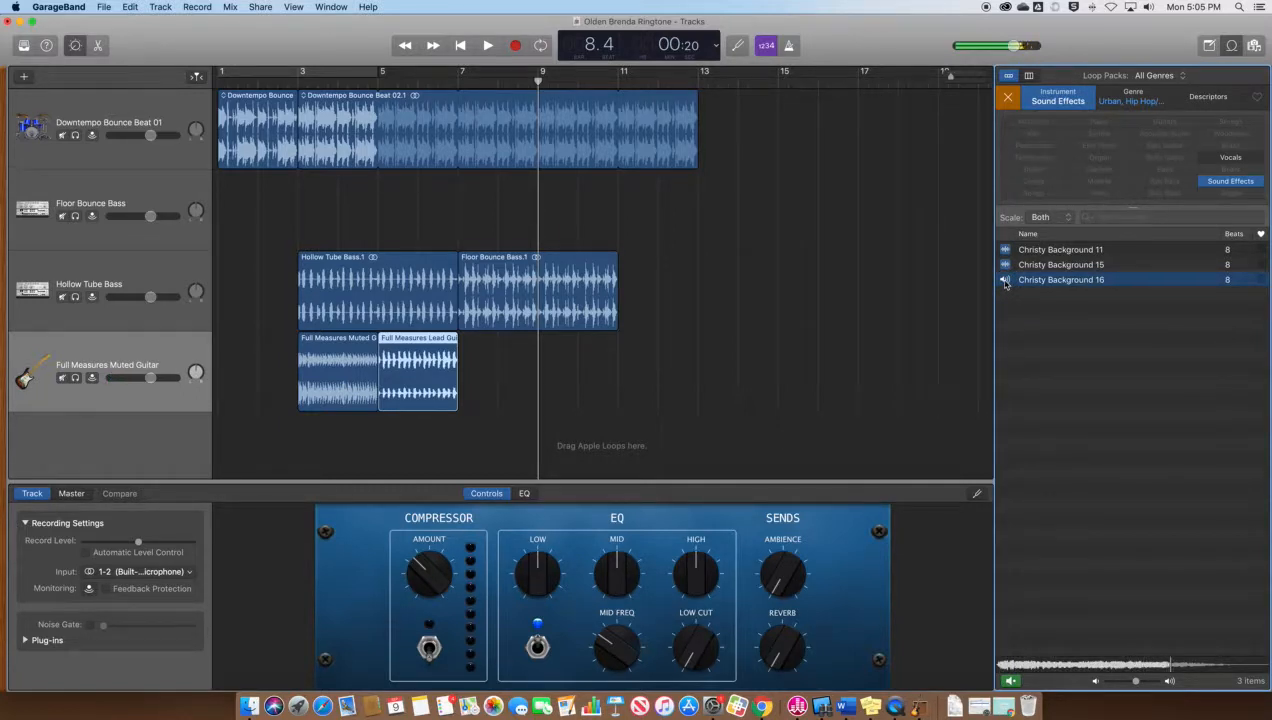
{"action": "left_click", "coordinate": [1005, 281]}
Drop Christy Background 16 at bar 9 on the guitar track and play the ringtone back
{"action": "left_click_drag", "start_coordinate": [1126, 283], "coordinate": [537, 391]}
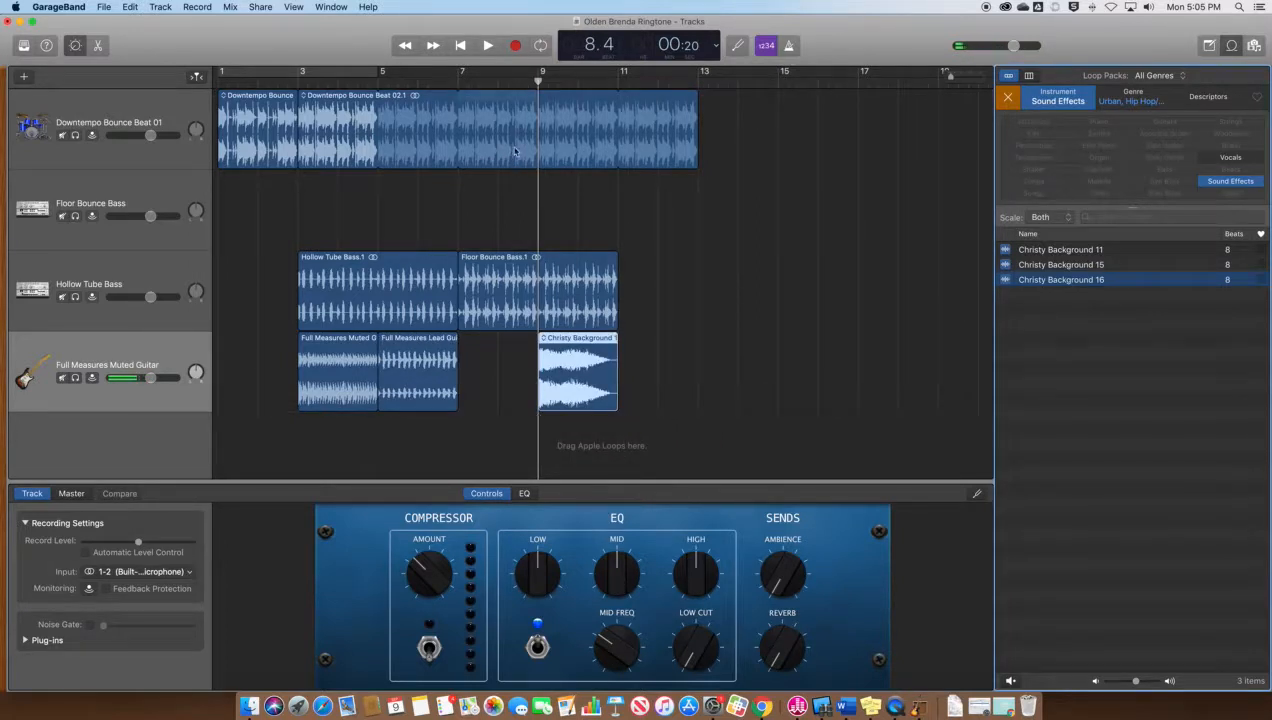
{"action": "left_click", "coordinate": [486, 82]}
{"action": "key", "text": "space"}
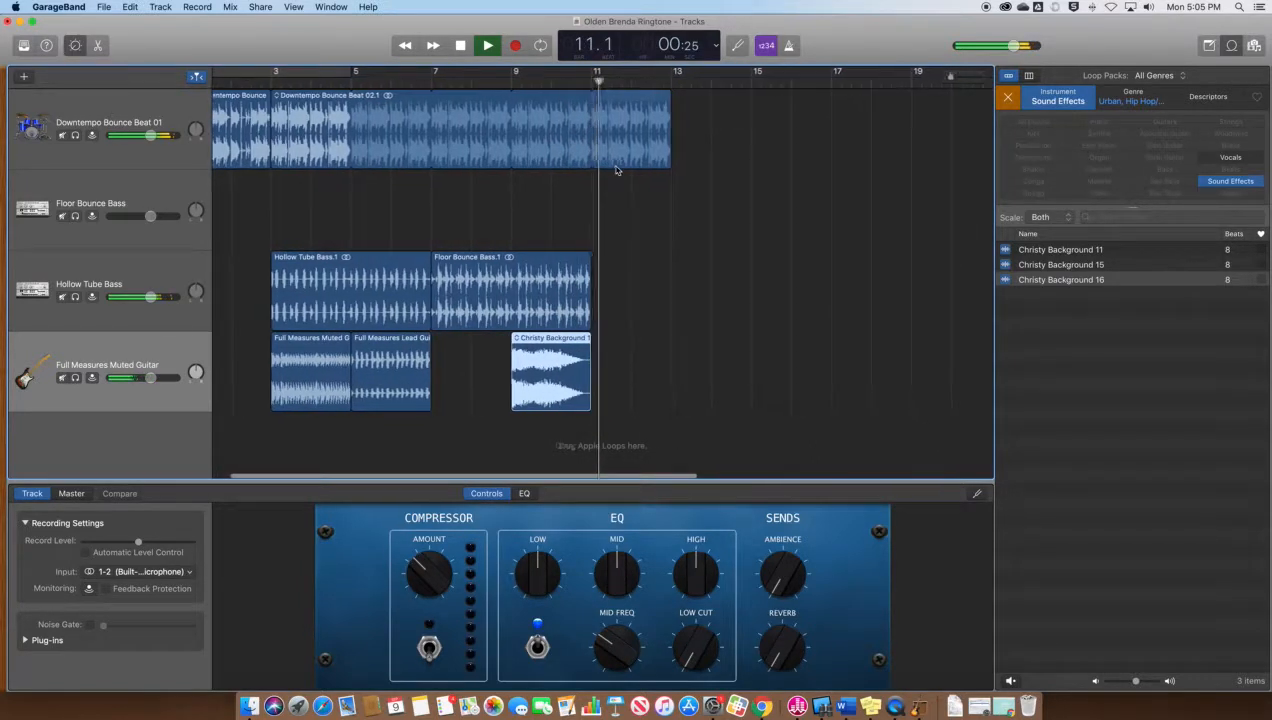
{"action": "key", "text": "space"}
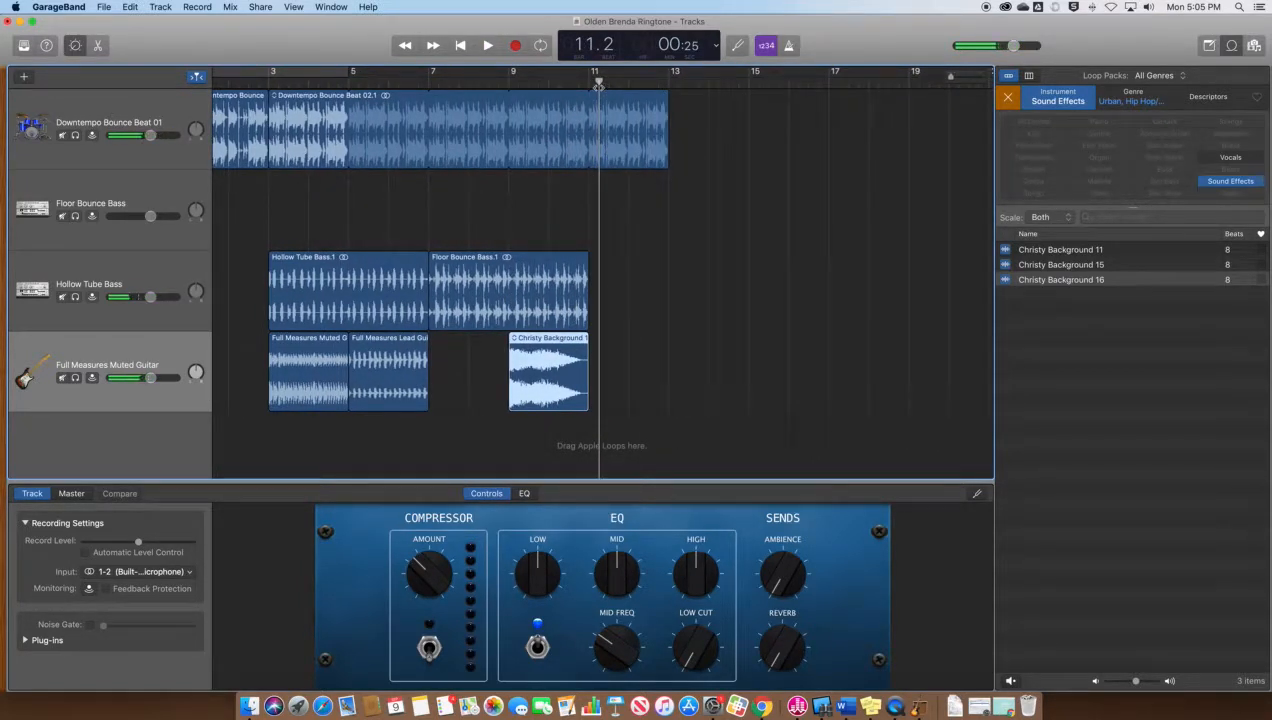
{"action": "scroll", "coordinate": [487, 145], "scroll_direction": "left", "scroll_amount": 2}
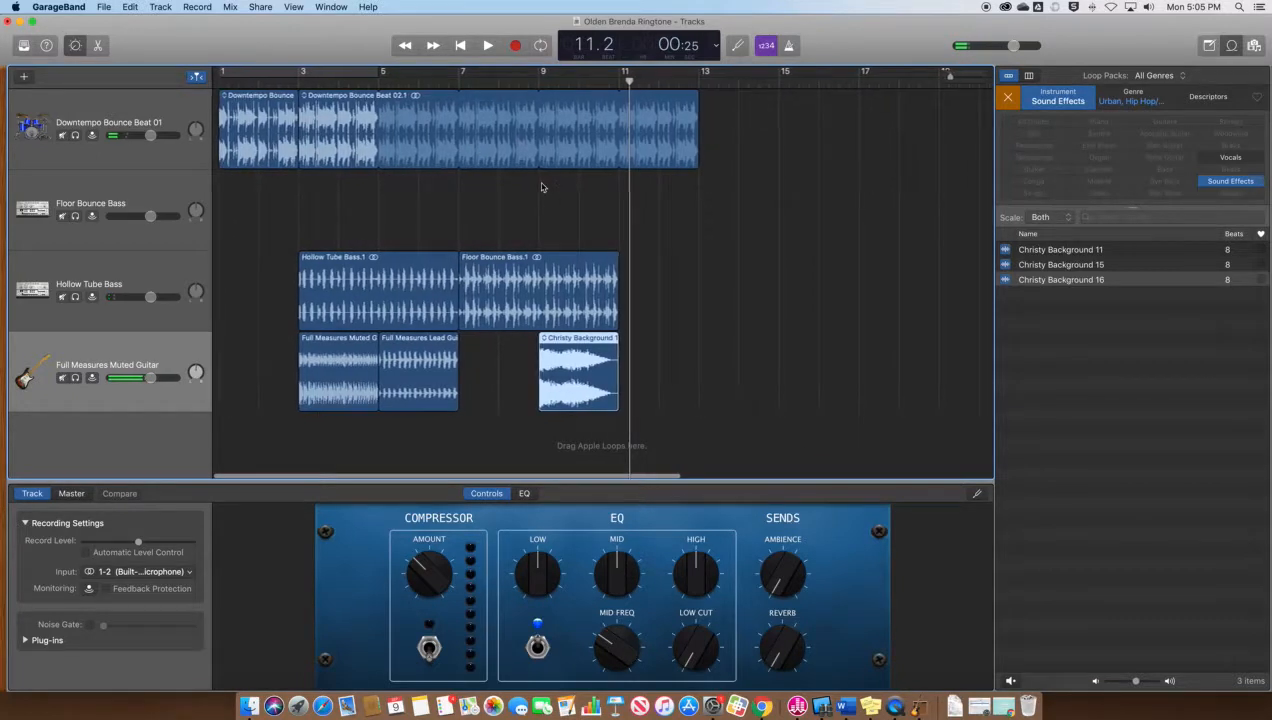